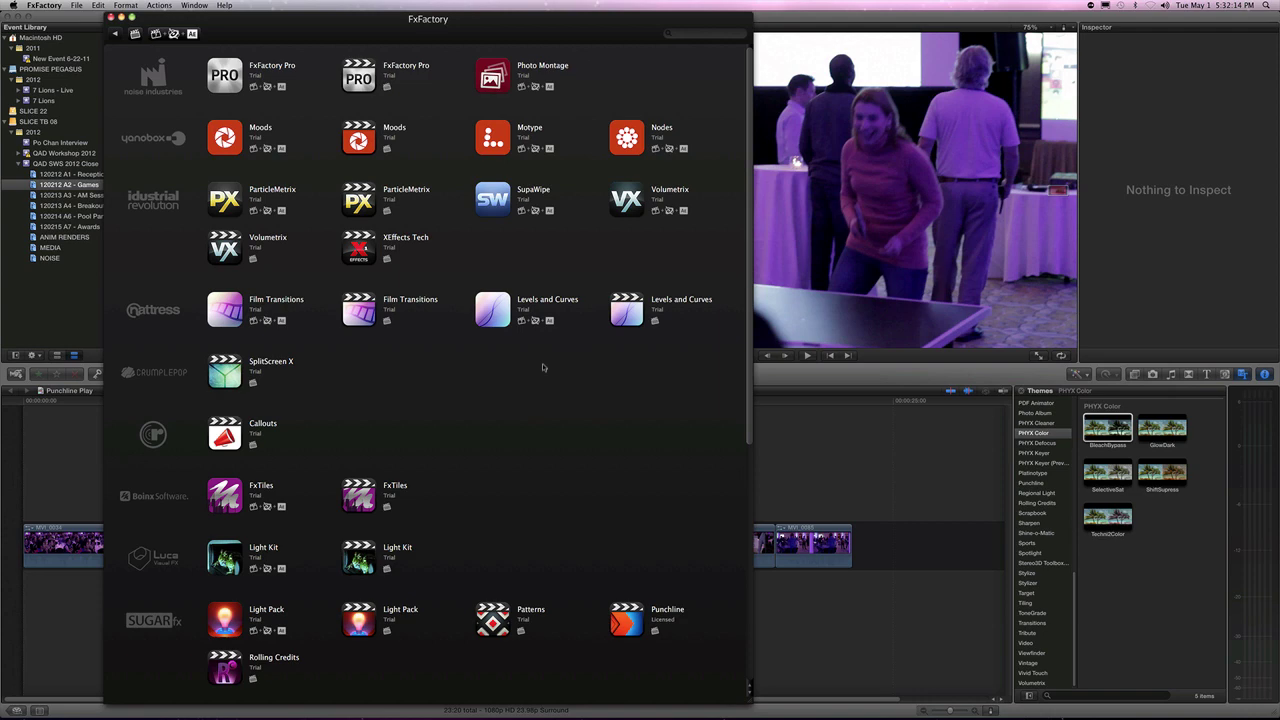
Shift the FxFactory plug-in catalogue window slightly to the right
{"action": "left_click_drag", "start_coordinate": [315, 24], "coordinate": [356, 24]}
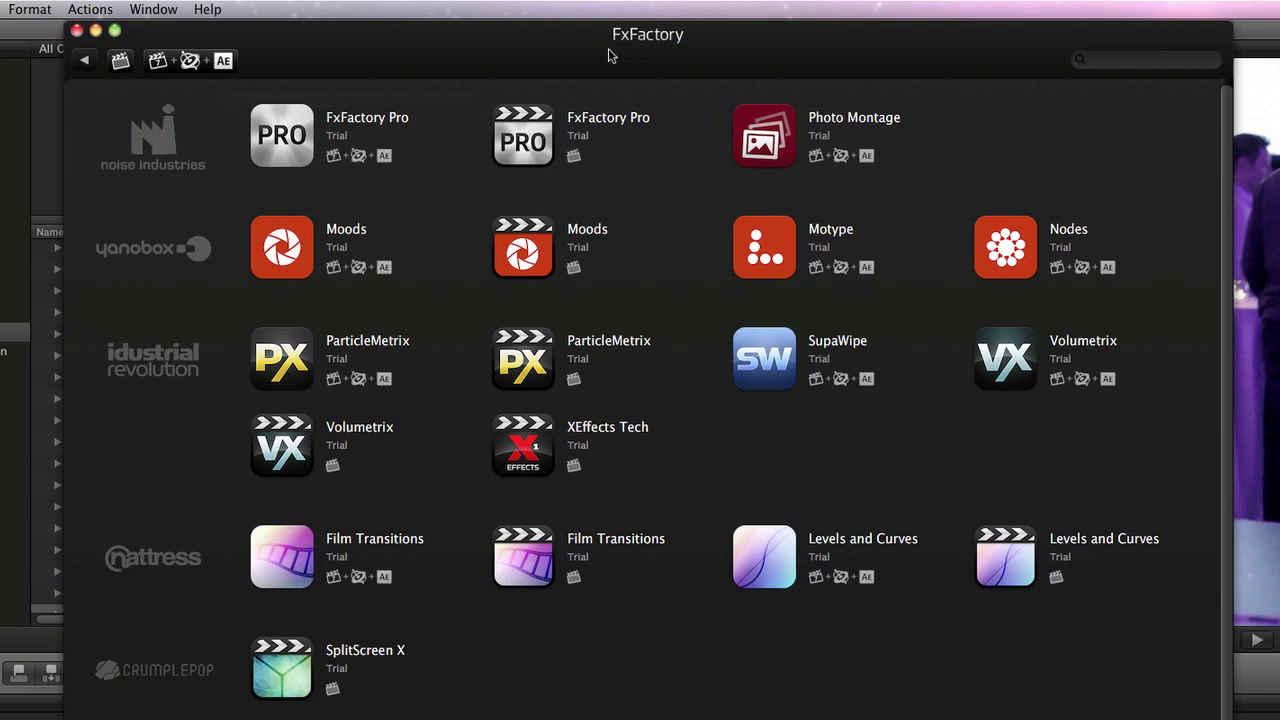
{"action": "mouse_move", "coordinate": [519, 154]}
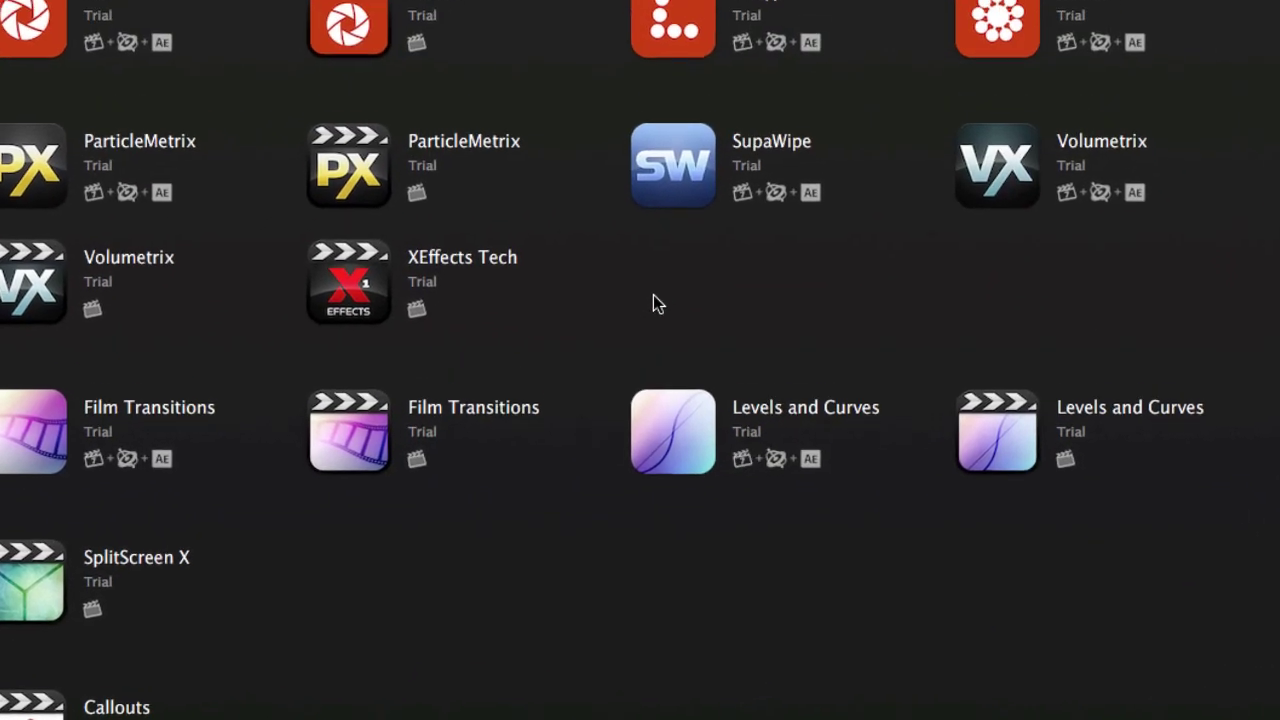
{"action": "mouse_move", "coordinate": [740, 5]}
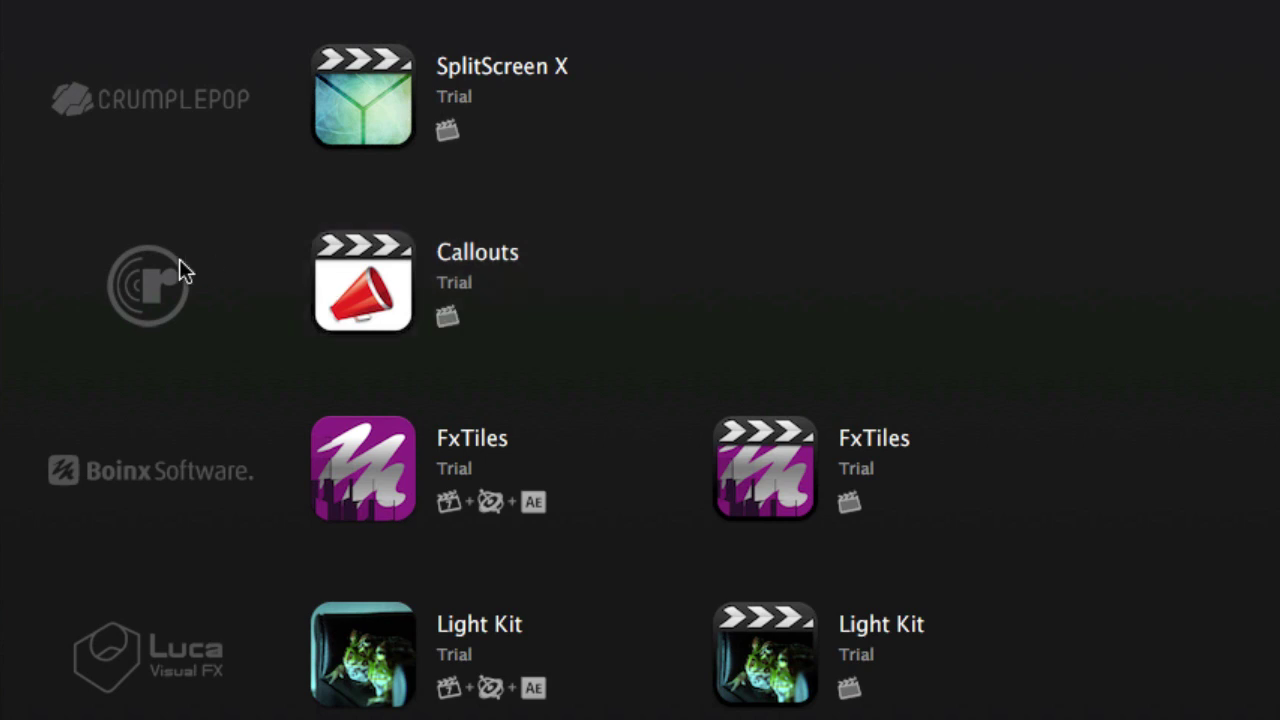
{"action": "mouse_move", "coordinate": [377, 272]}
{"action": "scroll", "coordinate": [954, 317], "scroll_direction": "down", "scroll_amount": 3}
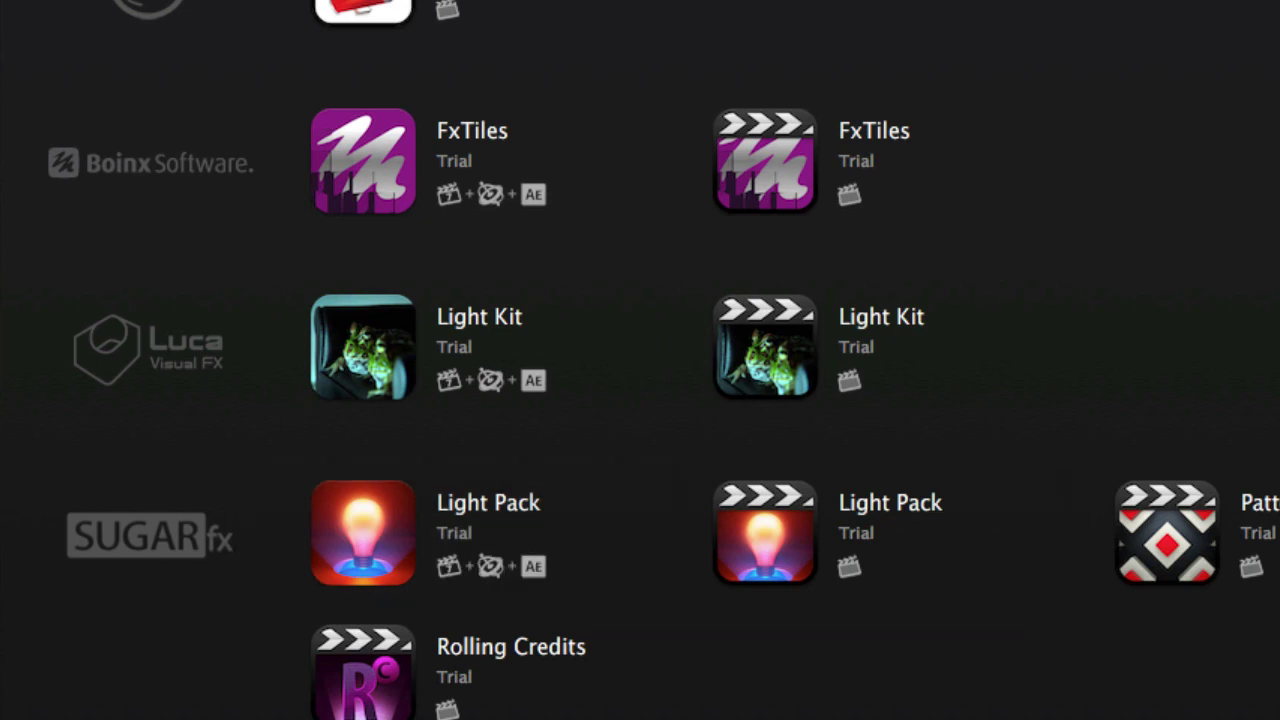
{"action": "mouse_move", "coordinate": [1062, 413]}
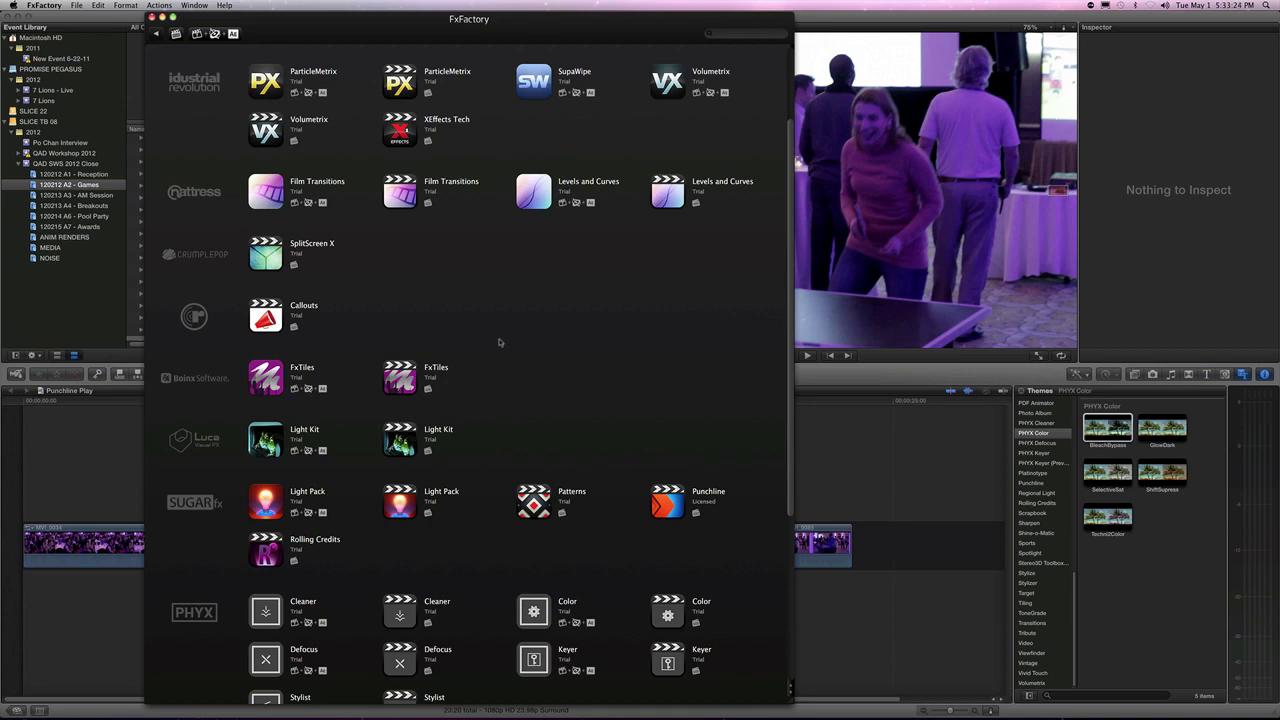
Look over the Patterns and Punchline entries, then close the FxFactory catalogue to return to Final Cut Pro
{"action": "mouse_move", "coordinate": [704, 497]}
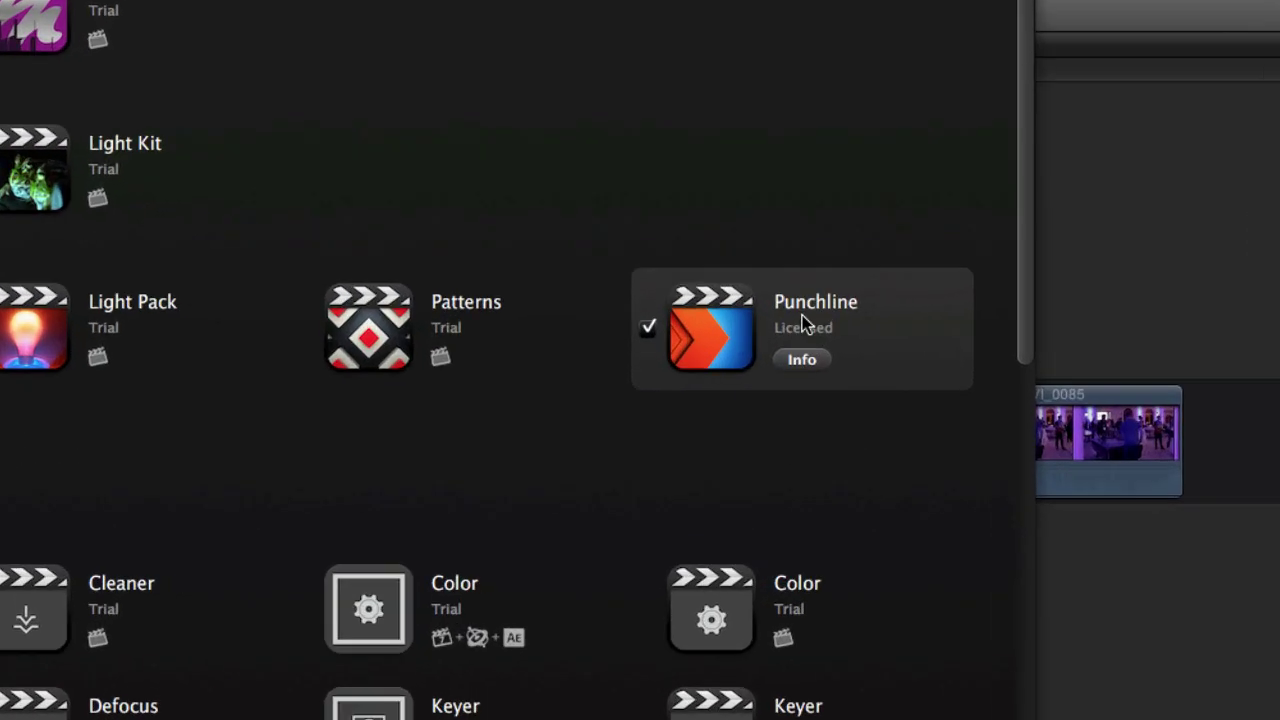
{"action": "mouse_move", "coordinate": [394, 286]}
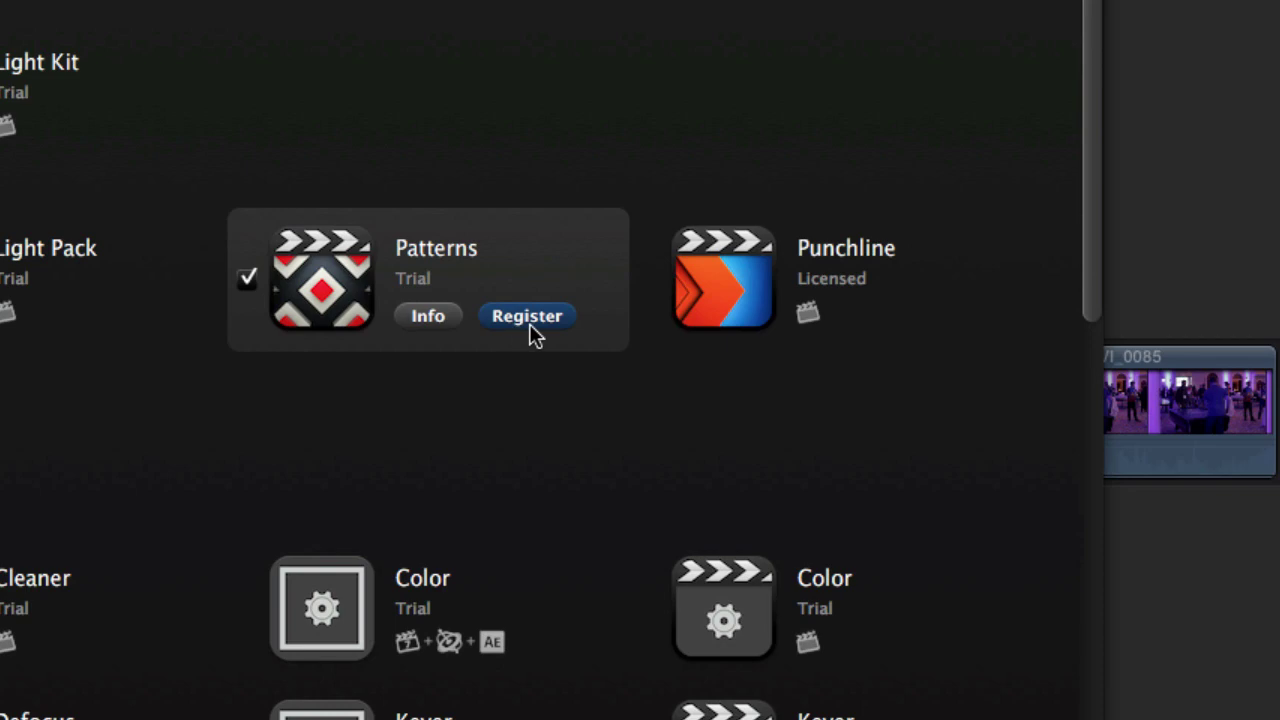
{"action": "mouse_move", "coordinate": [793, 292]}
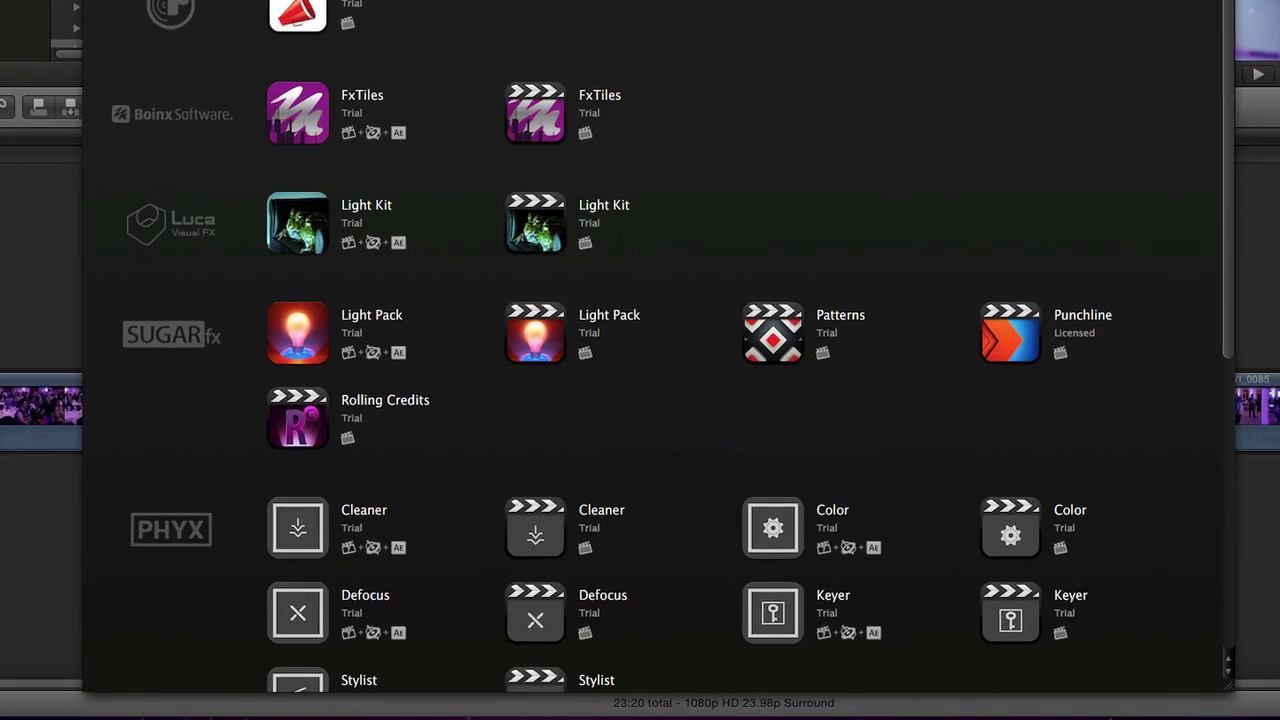
{"action": "scroll", "coordinate": [641, 181], "scroll_direction": "down", "scroll_amount": 5}
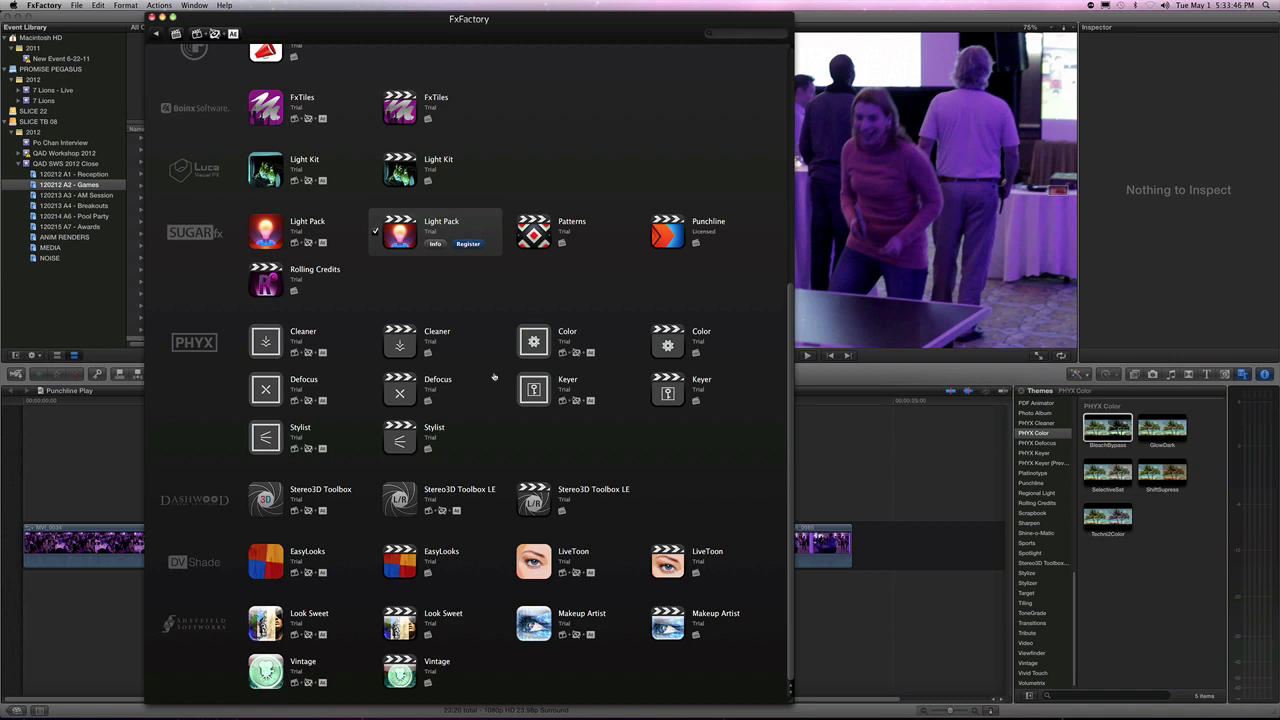
{"action": "key", "text": "super+q"}
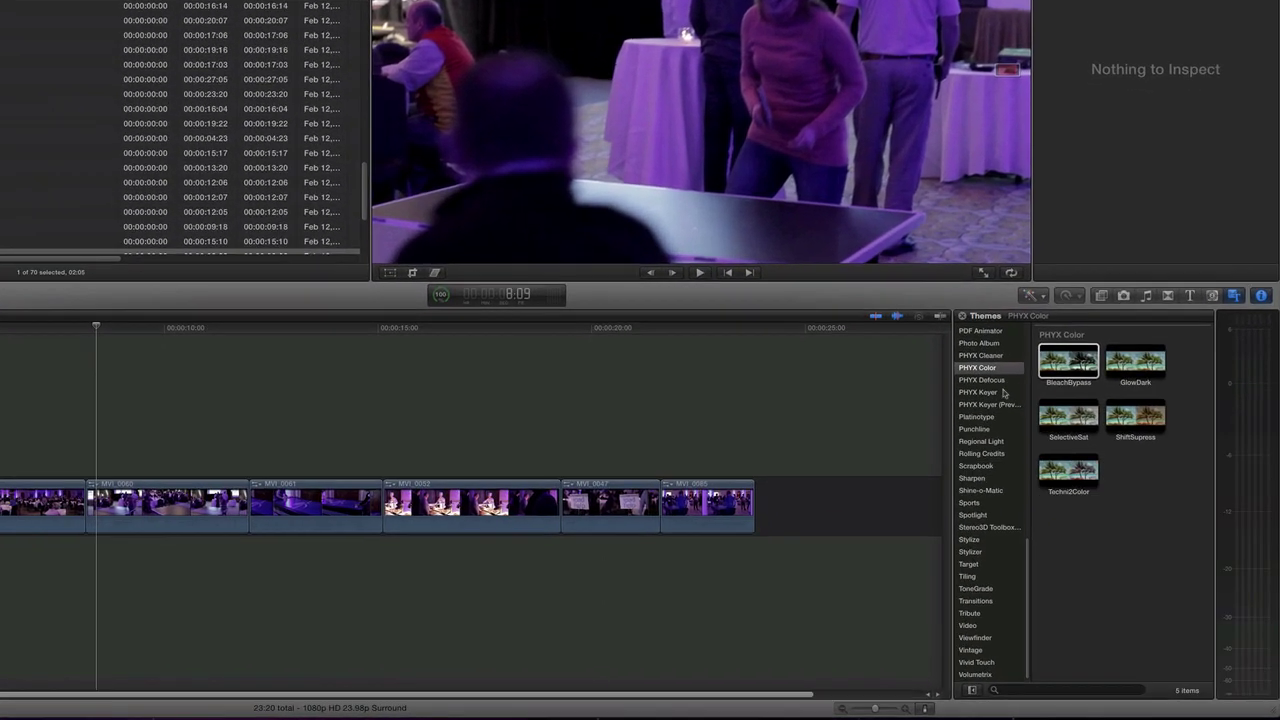
Scroll the Final Cut Pro effects list, then switch briefly to FxFactory and back
{"action": "scroll", "coordinate": [1047, 456], "scroll_direction": "up", "scroll_amount": 5}
{"action": "scroll", "coordinate": [898, 288], "scroll_direction": "up", "scroll_amount": 10}
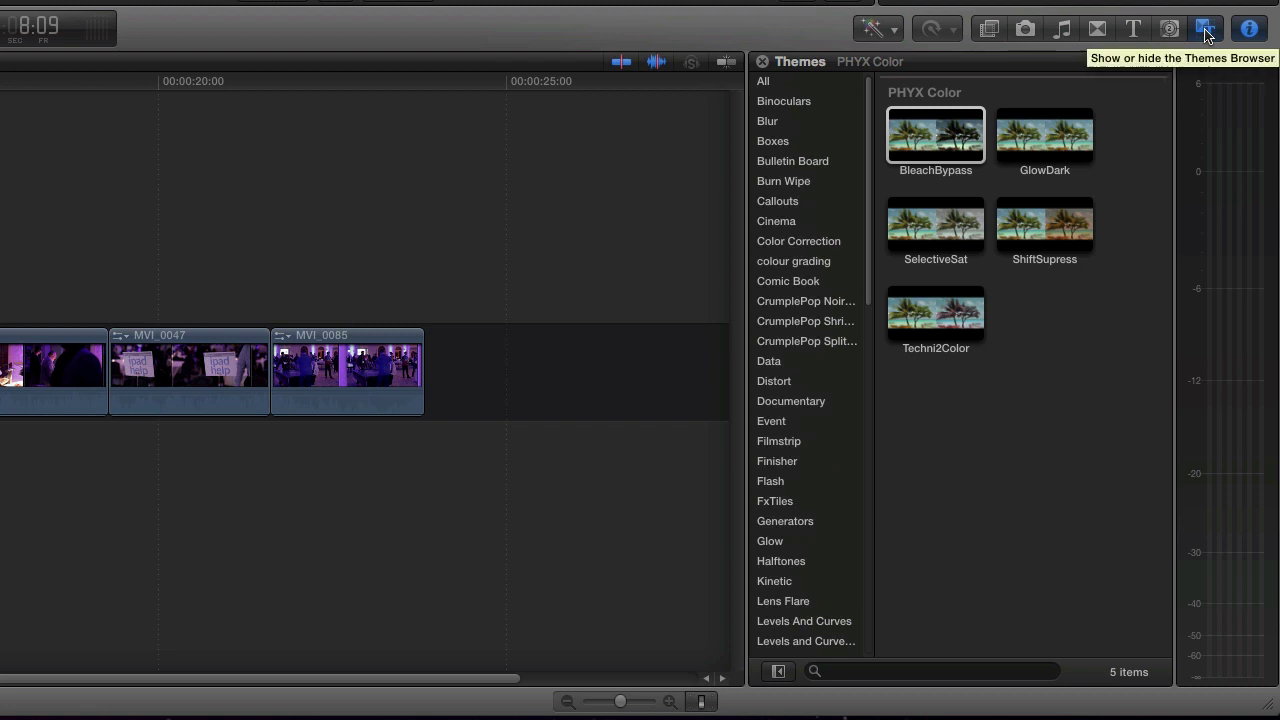
{"action": "scroll", "coordinate": [795, 247], "scroll_direction": "down", "scroll_amount": 2}
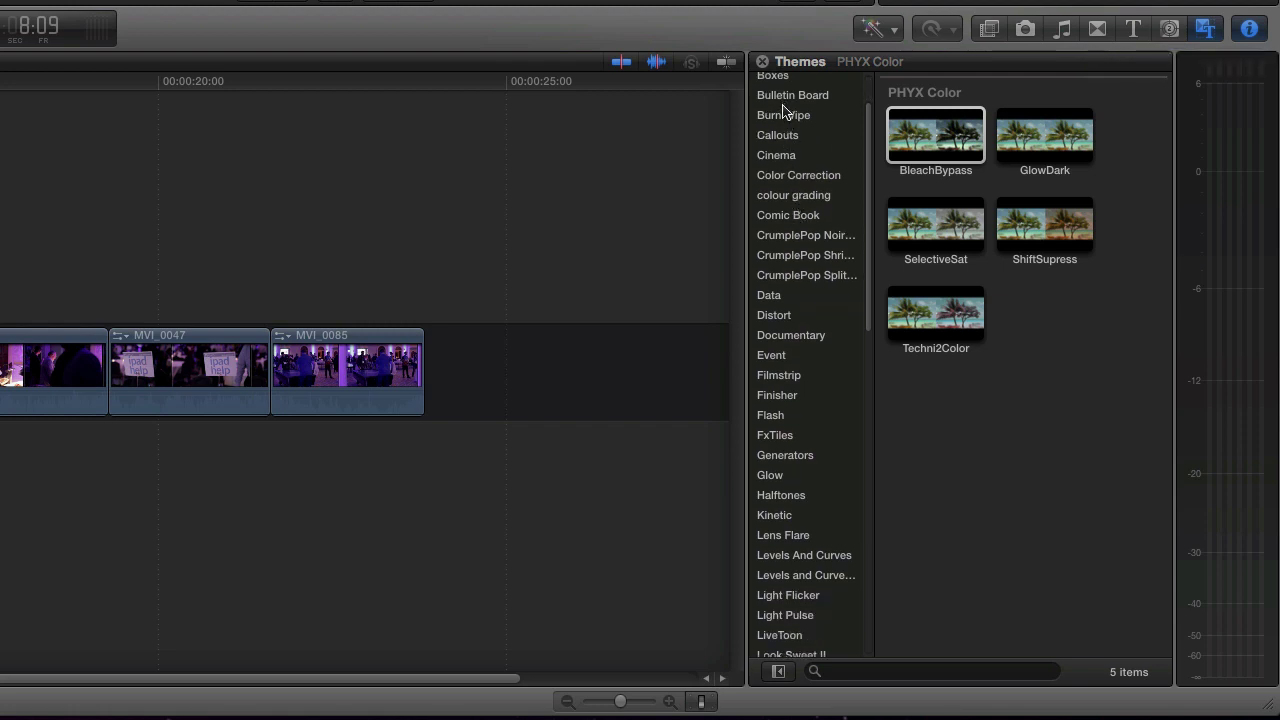
{"action": "scroll", "coordinate": [806, 318], "scroll_direction": "down", "scroll_amount": 2}
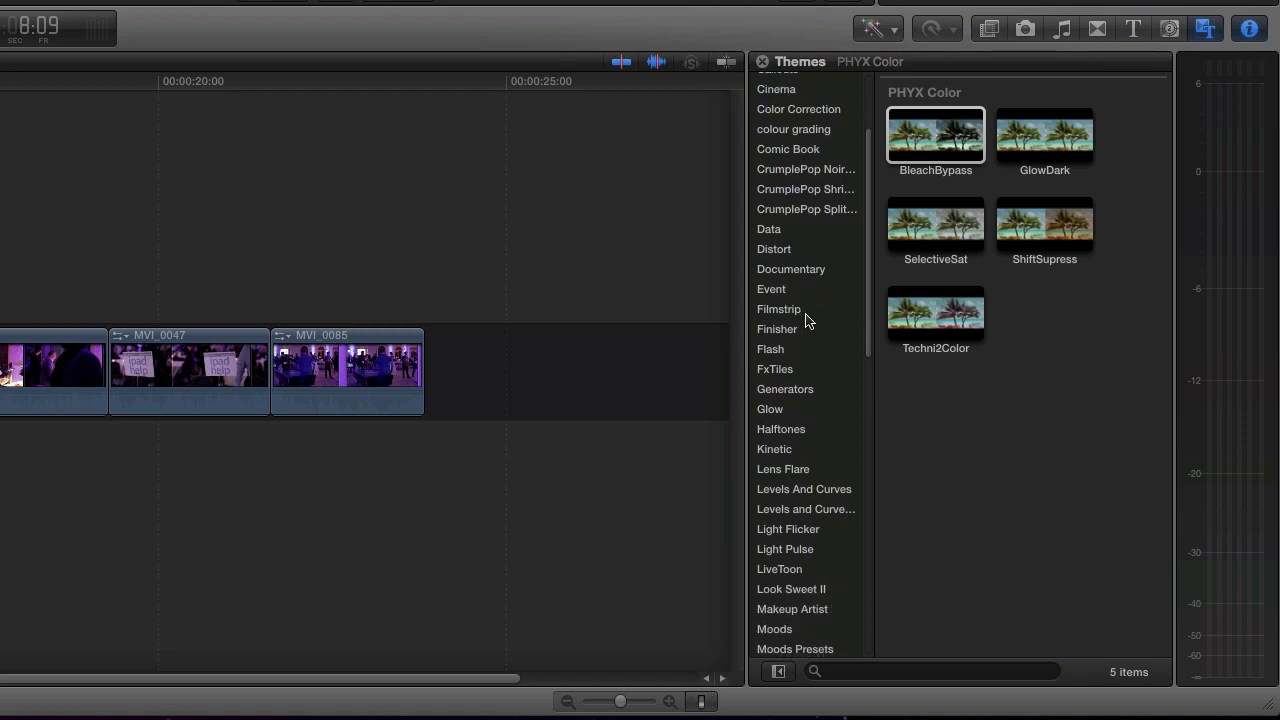
{"action": "key", "text": "super+Tab"}
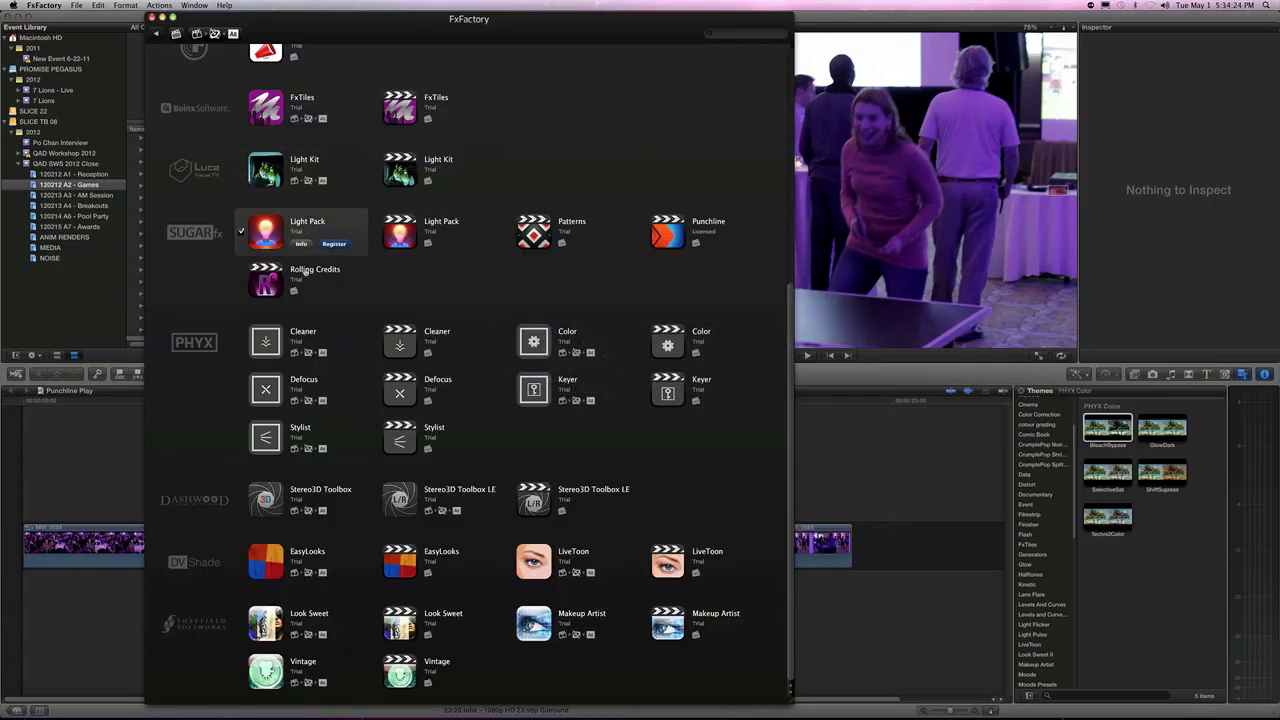
{"action": "mouse_move", "coordinate": [457, 565]}
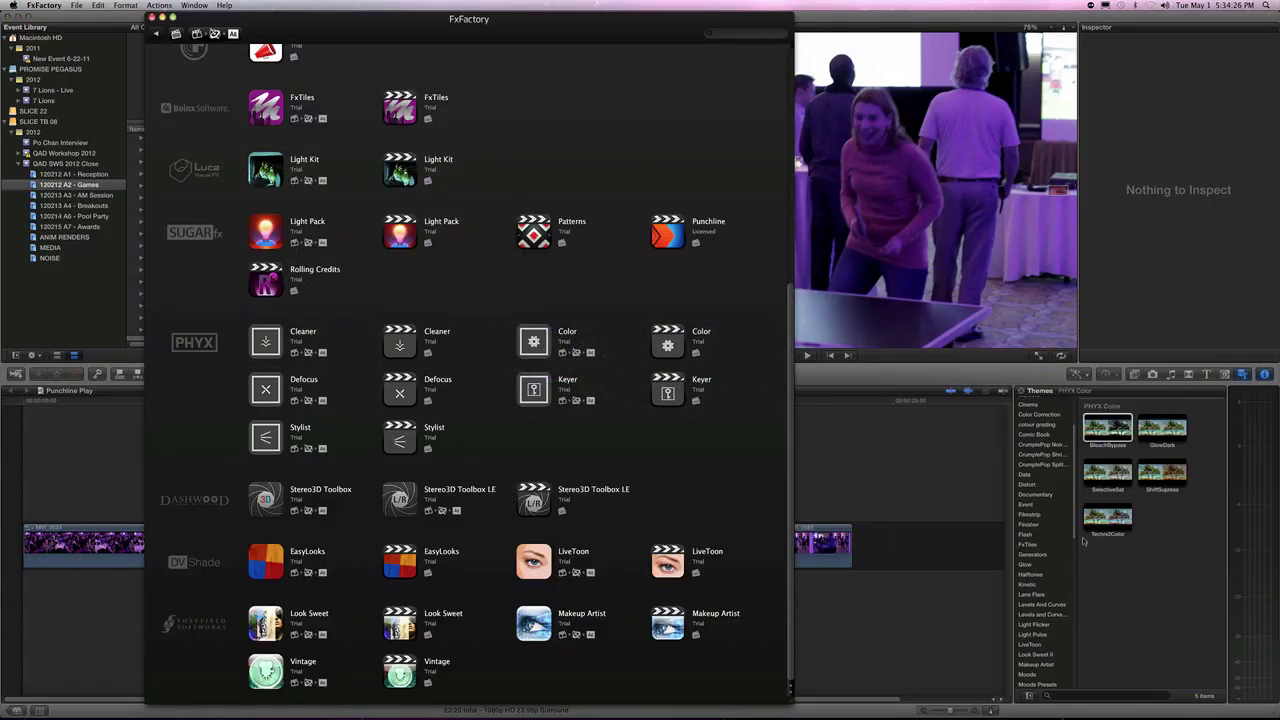
{"action": "key", "text": "super+Tab"}
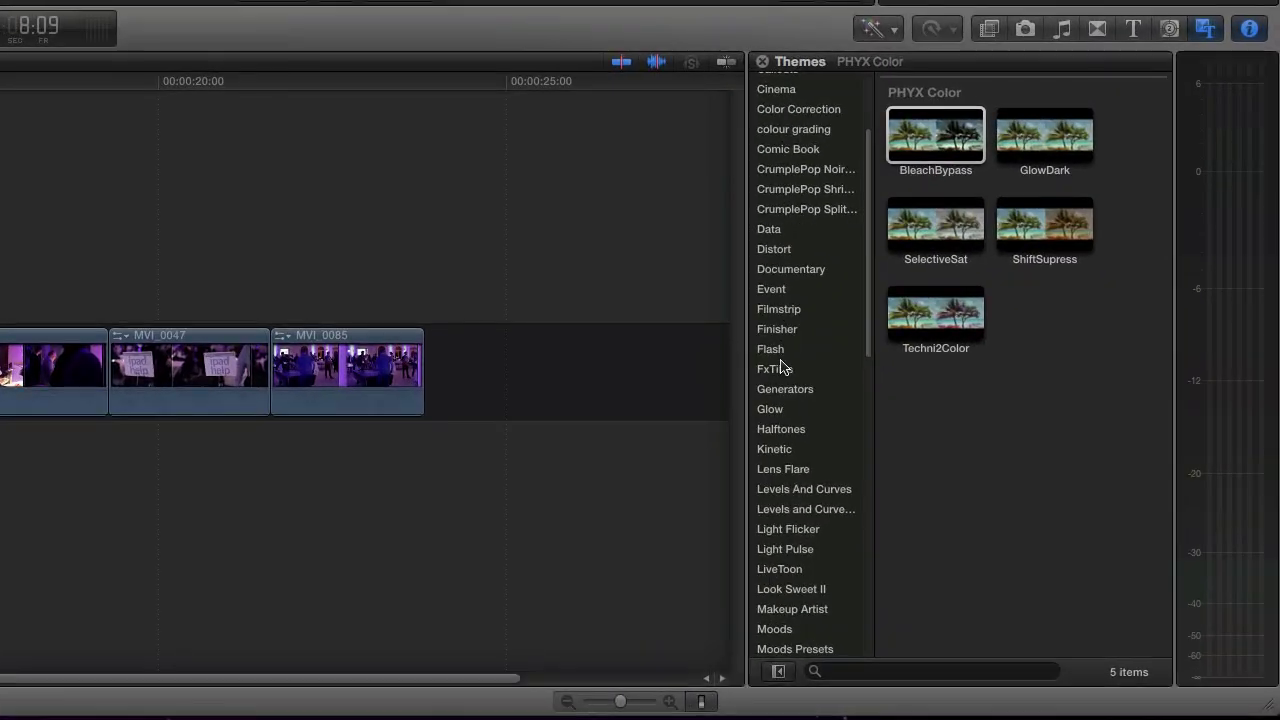
Browse the colour grading and FxTiles themes in the Themes browser
{"action": "left_click", "coordinate": [797, 136]}
{"action": "scroll", "coordinate": [789, 329], "scroll_direction": "down", "scroll_amount": 3}
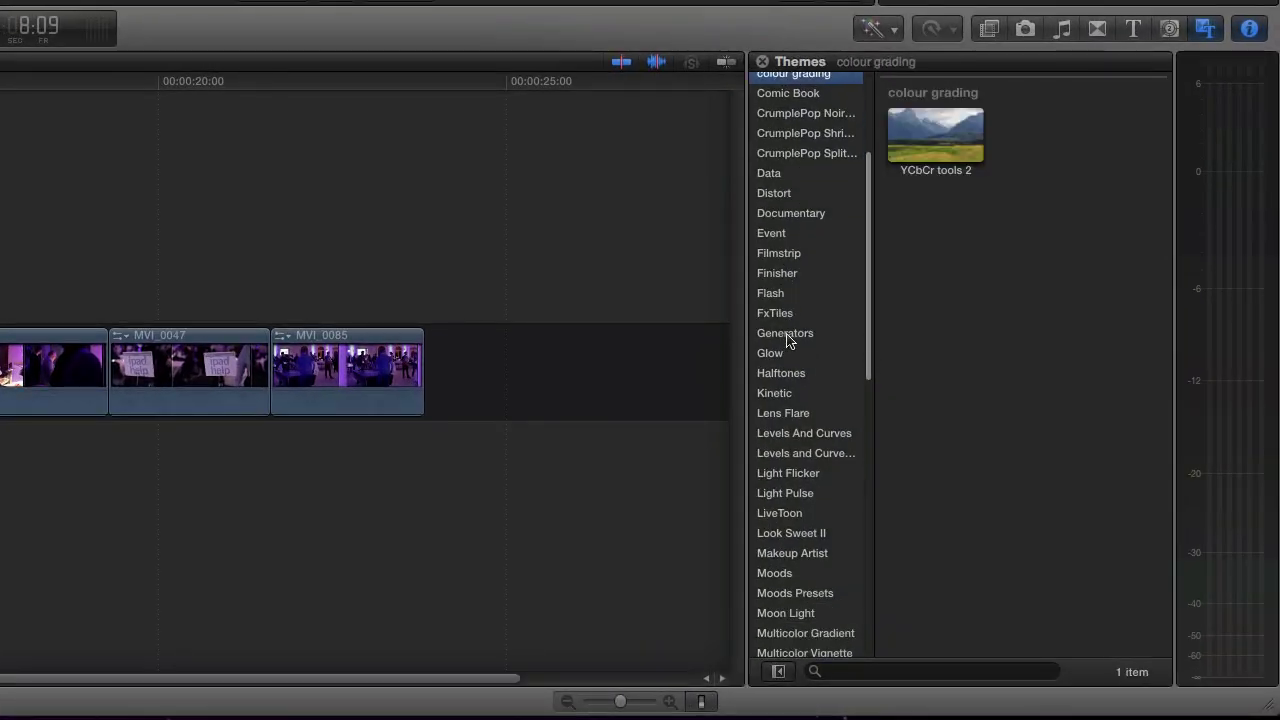
{"action": "left_click", "coordinate": [779, 316]}
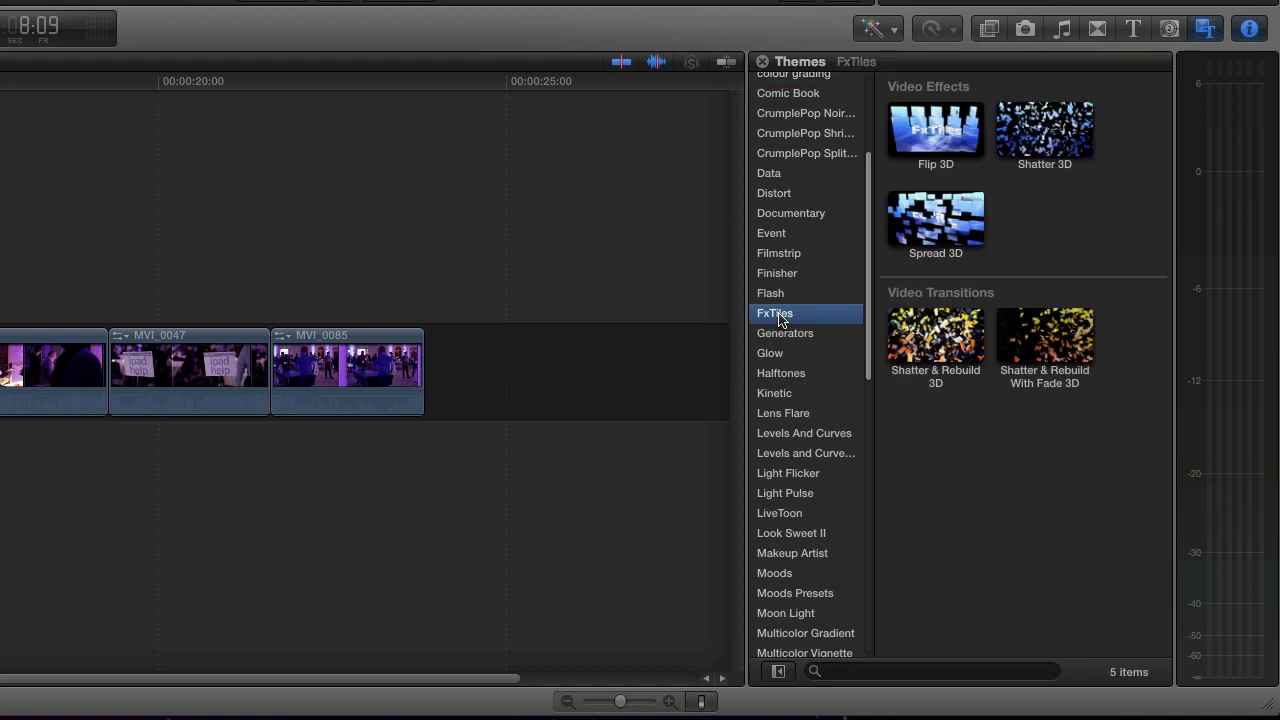
{"action": "scroll", "coordinate": [792, 372], "scroll_direction": "down", "scroll_amount": 13}
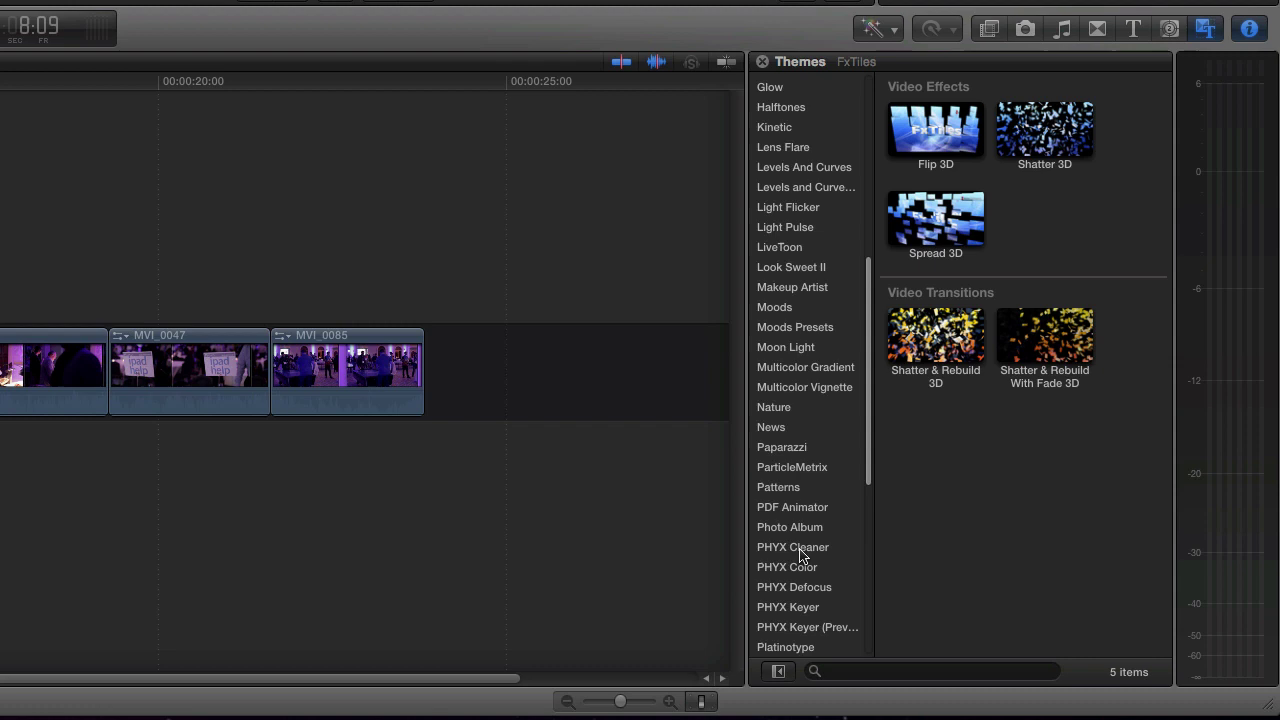
{"action": "scroll", "coordinate": [800, 550], "scroll_direction": "down", "scroll_amount": 2}
{"action": "scroll", "coordinate": [800, 530], "scroll_direction": "down", "scroll_amount": 7}
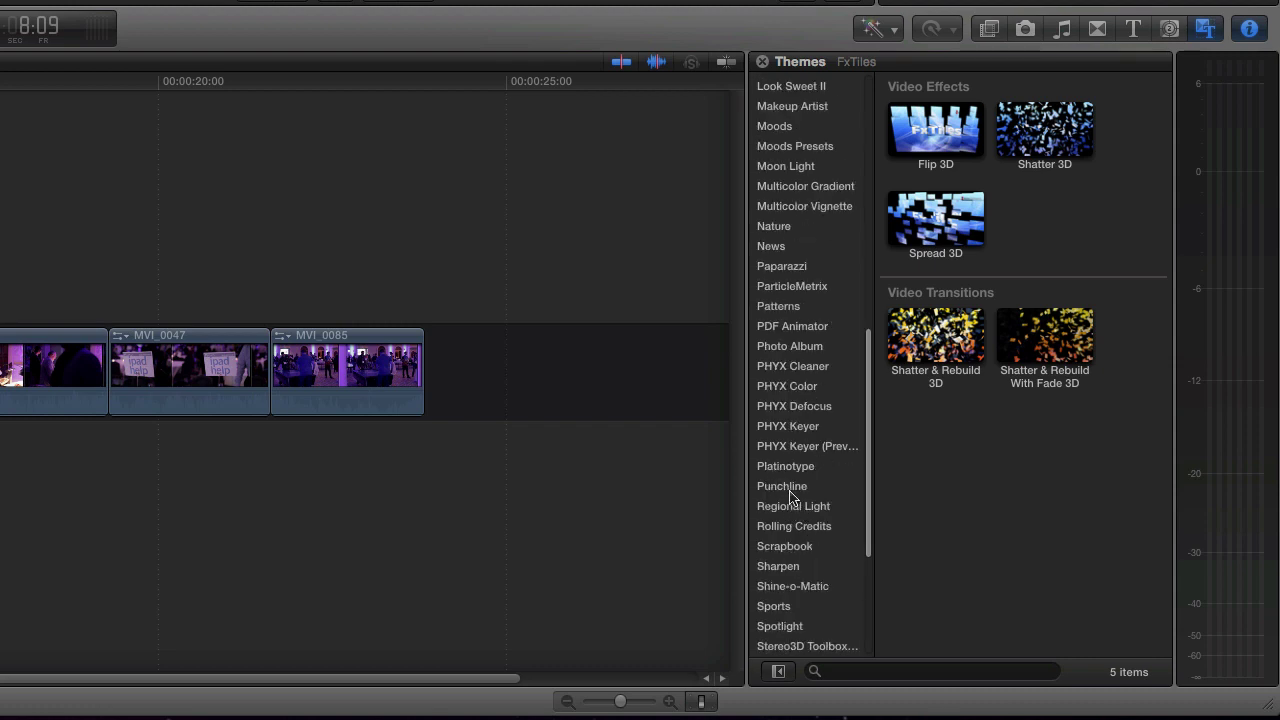
Show the Punchline theme's 32 transitions and titles and scroll through them
{"action": "left_click", "coordinate": [790, 490]}
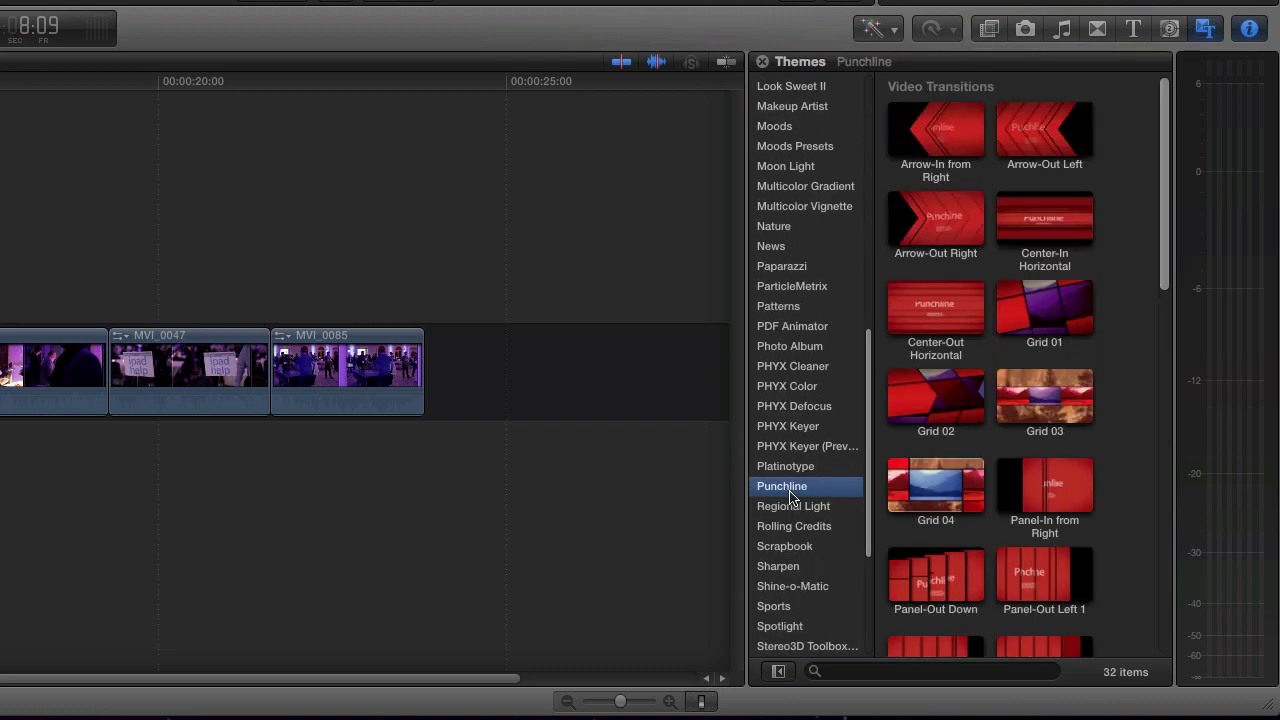
{"action": "left_click", "coordinate": [1068, 212]}
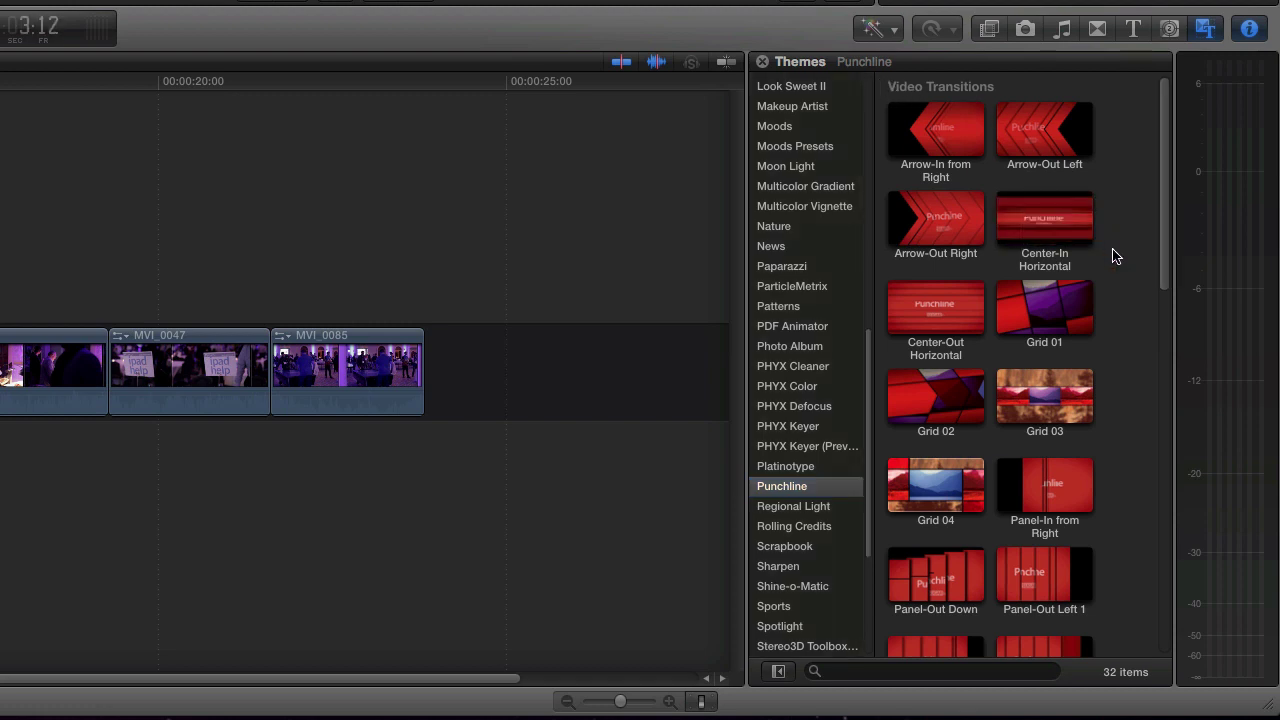
{"action": "scroll", "coordinate": [1118, 254], "scroll_direction": "down", "scroll_amount": 8}
{"action": "scroll", "coordinate": [1116, 254], "scroll_direction": "down", "scroll_amount": 5}
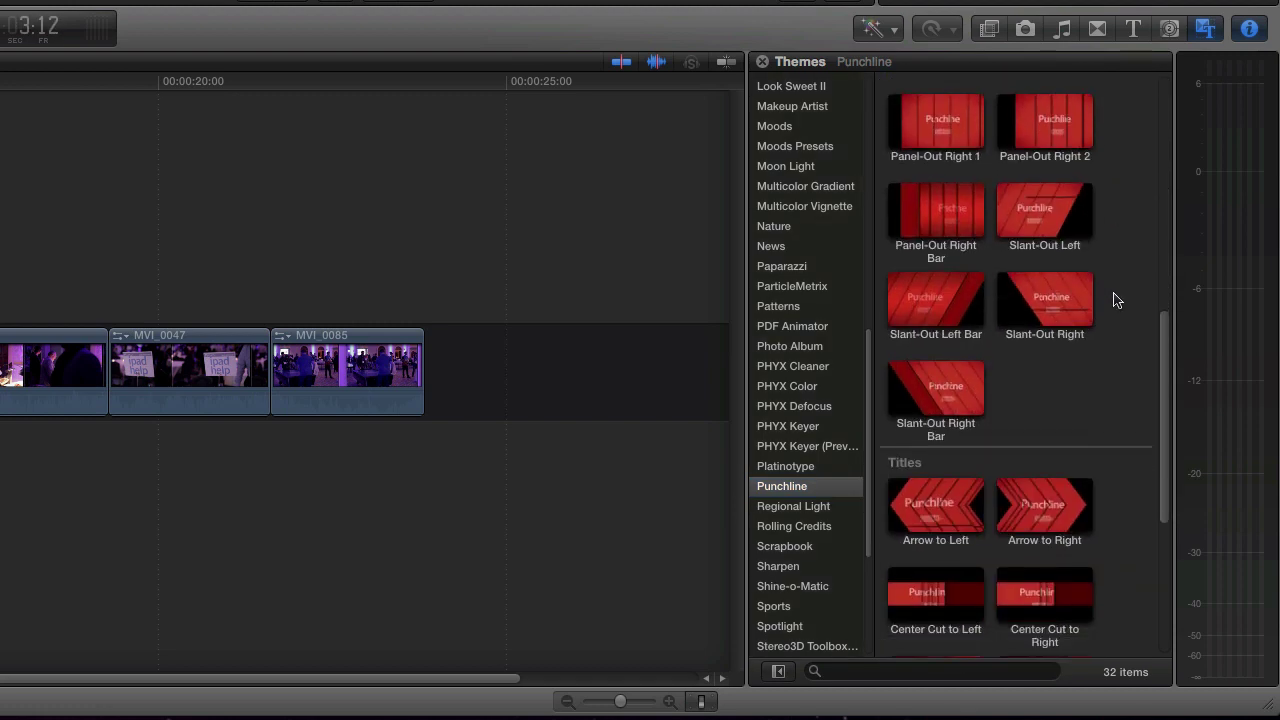
{"action": "scroll", "coordinate": [1116, 390], "scroll_direction": "down", "scroll_amount": 7}
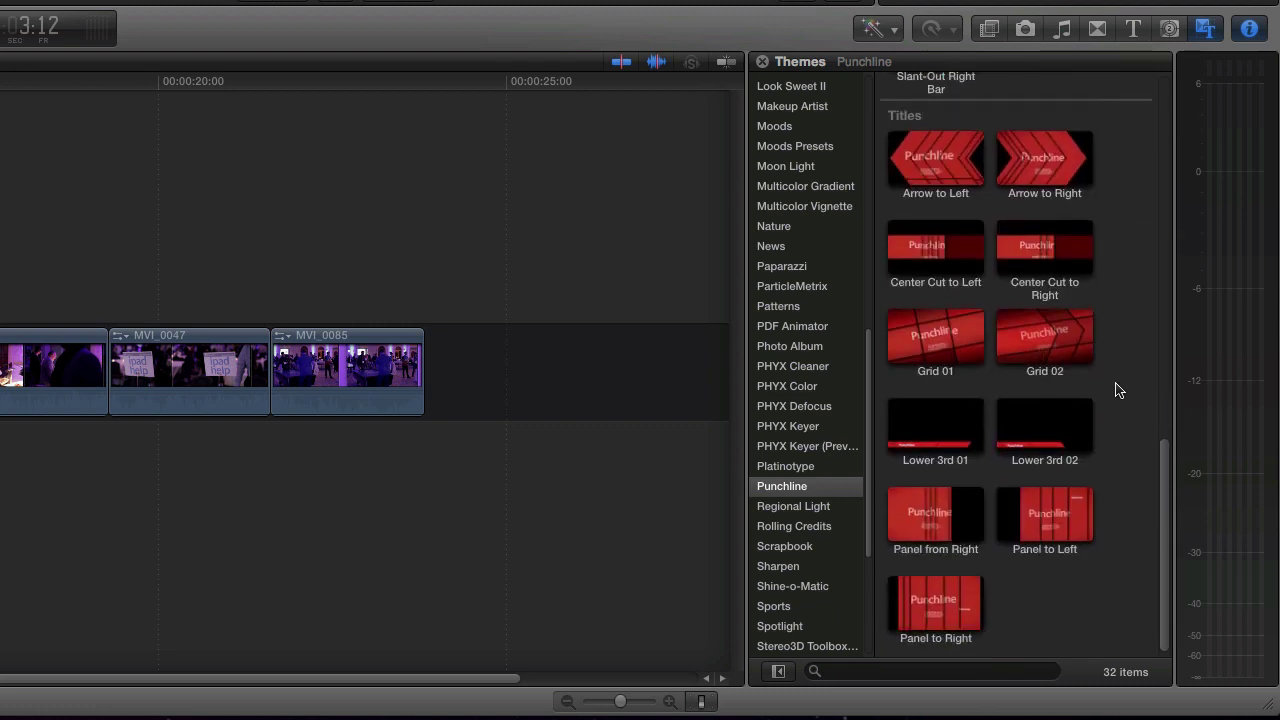
{"action": "scroll", "coordinate": [1115, 372], "scroll_direction": "up", "scroll_amount": 4}
{"action": "scroll", "coordinate": [1126, 344], "scroll_direction": "up", "scroll_amount": 9}
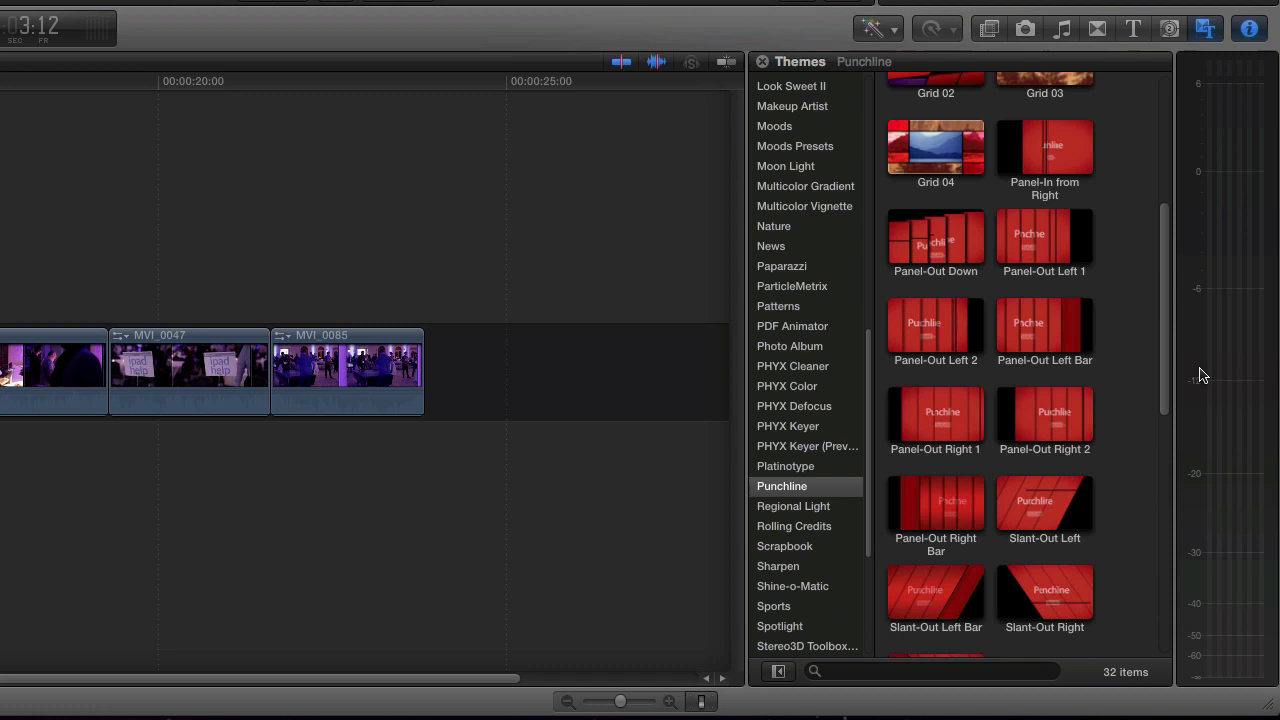
Drop Arrow-In from Right between the first two clips and play it back several times
{"action": "left_click_drag", "start_coordinate": [1163, 374], "coordinate": [1160, 208]}
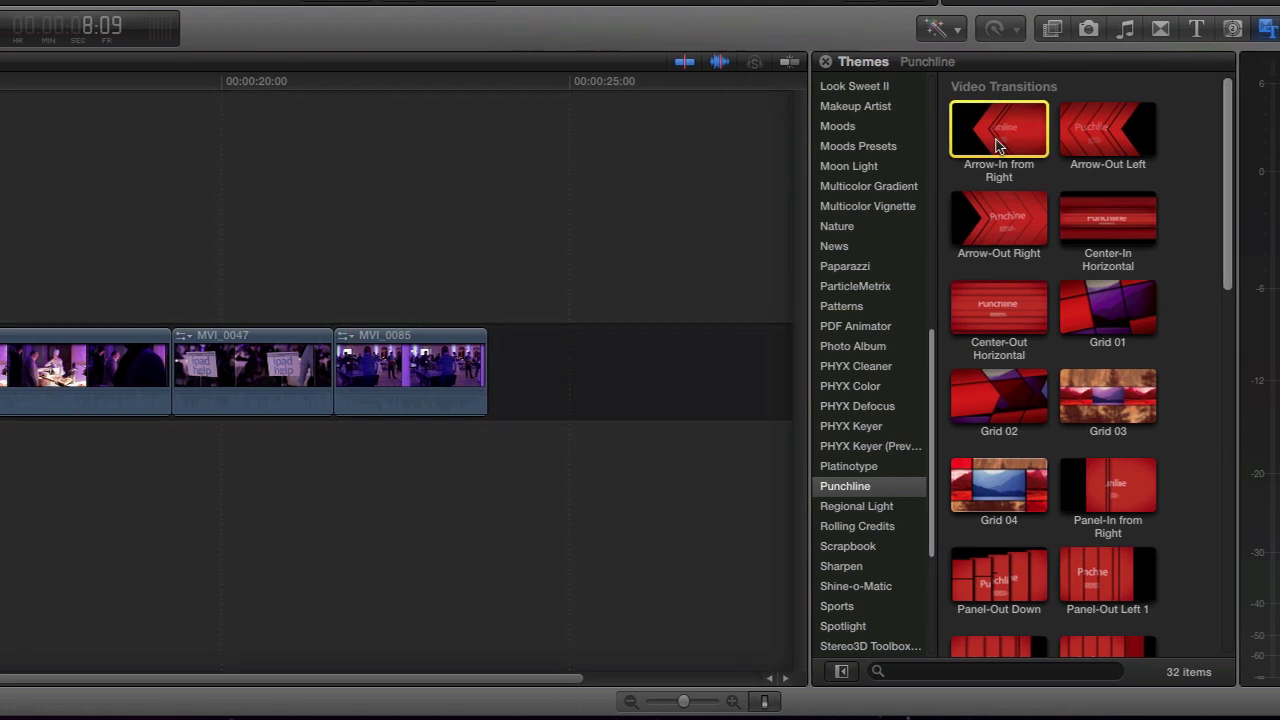
{"action": "left_click_drag", "start_coordinate": [996, 146], "coordinate": [75, 372]}
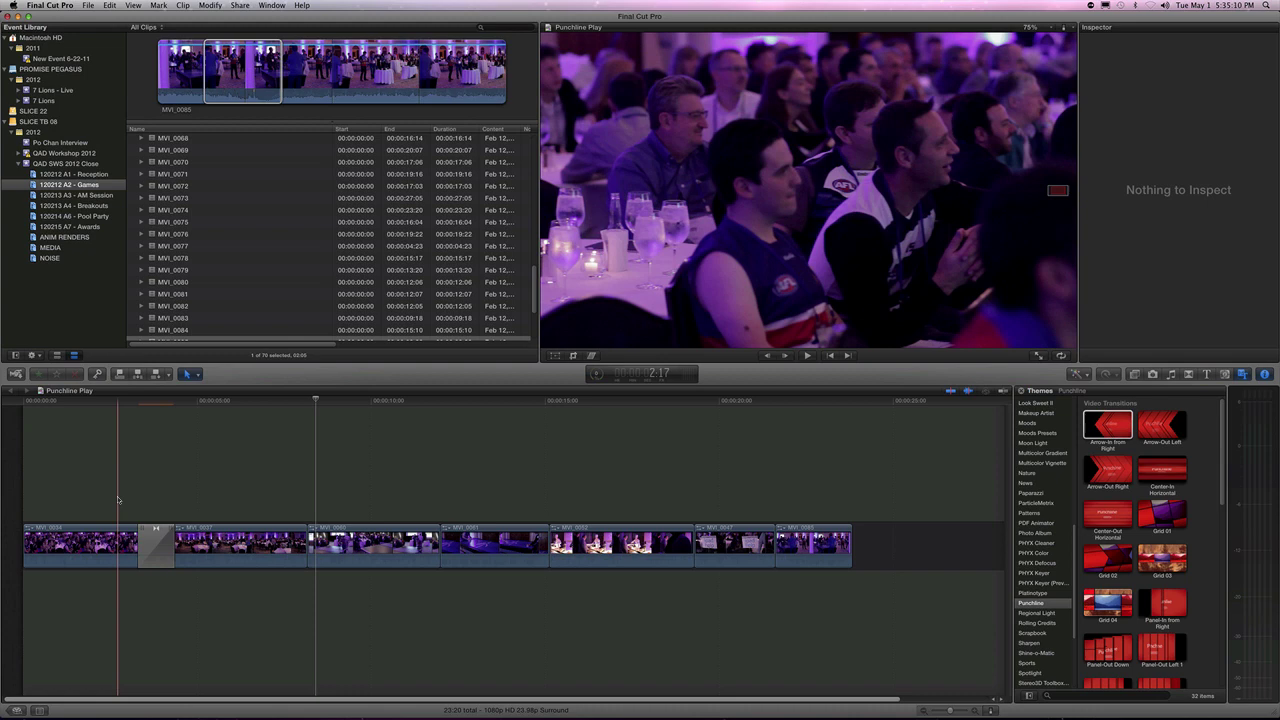
{"action": "key", "text": "space"}
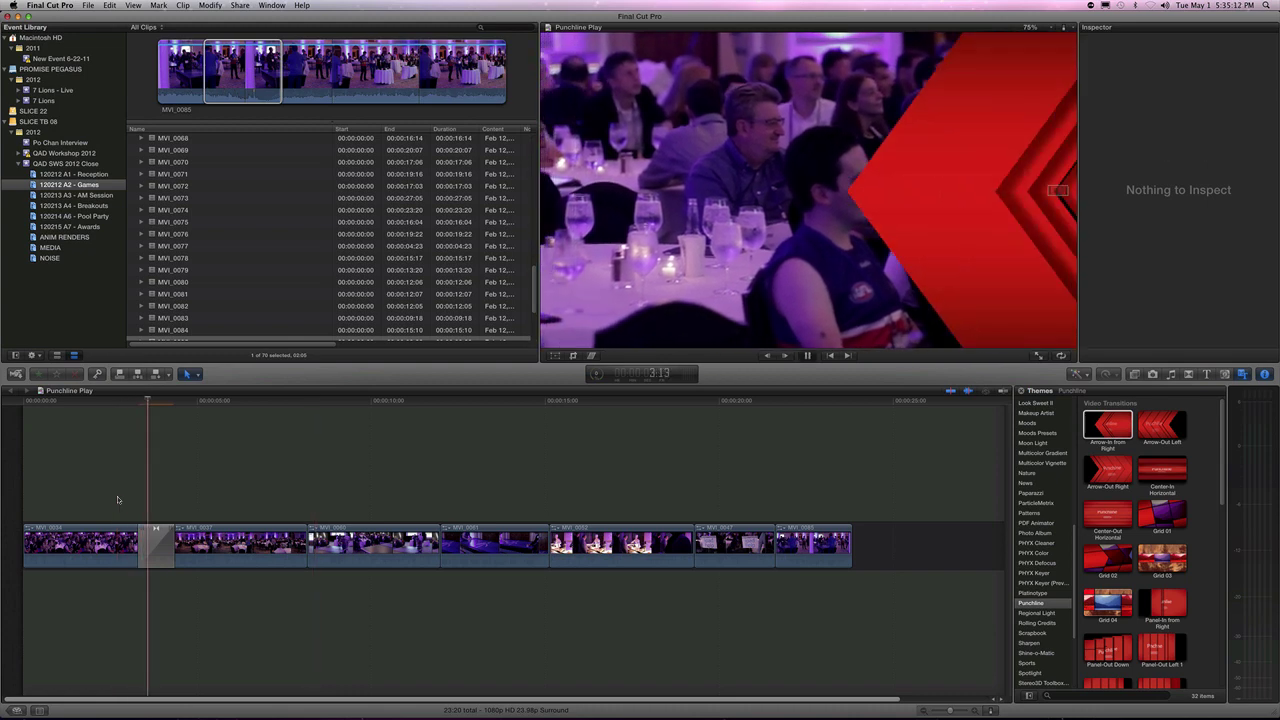
{"action": "key", "text": "space"}
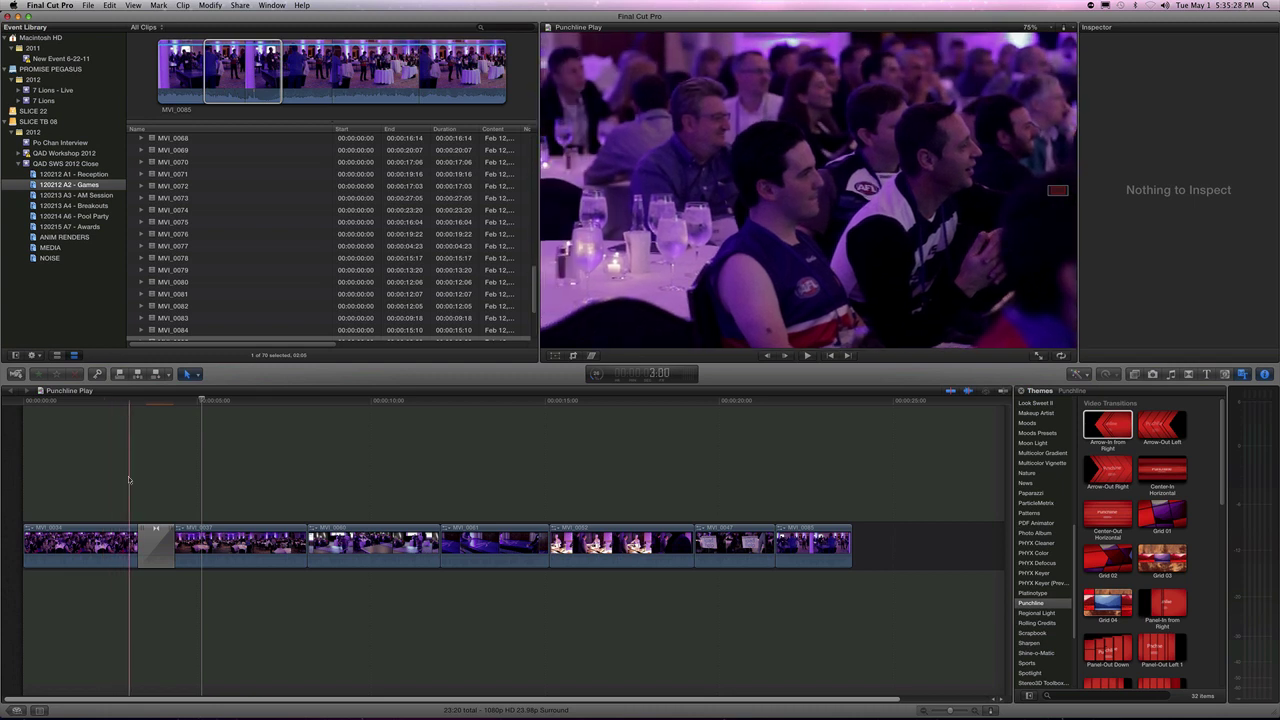
{"action": "key", "text": "space"}
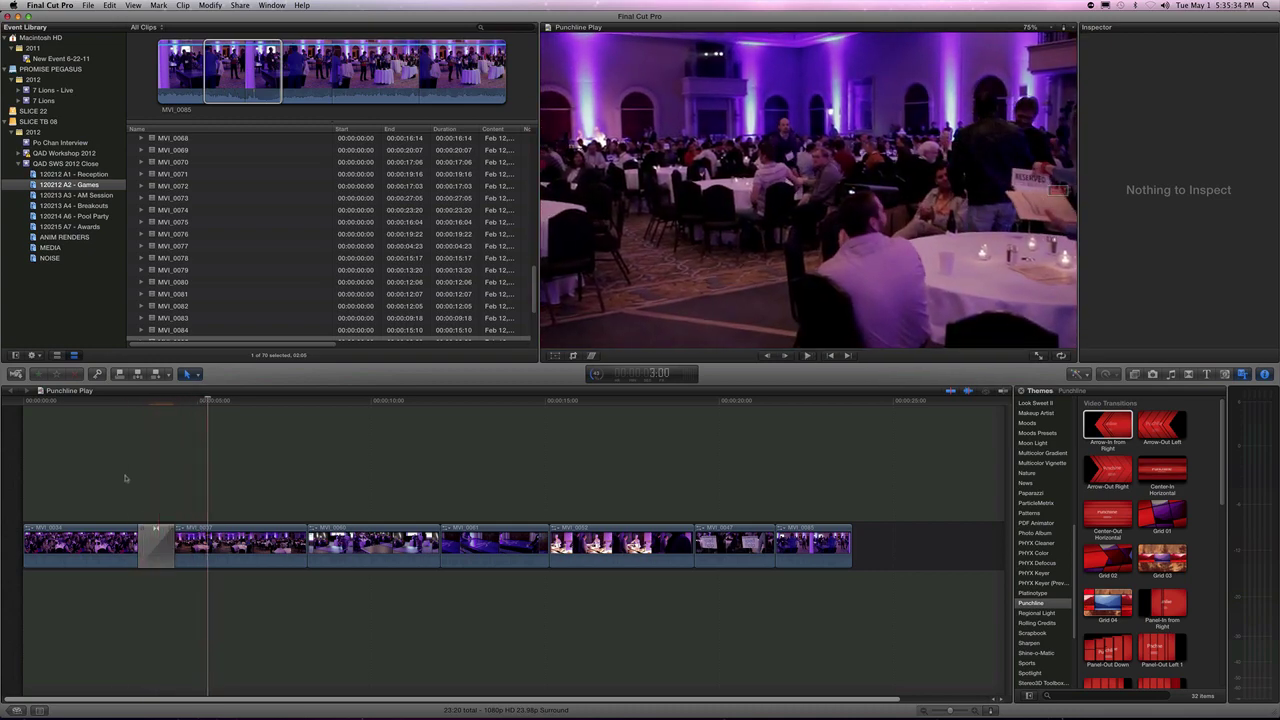
{"action": "key", "text": "space"}
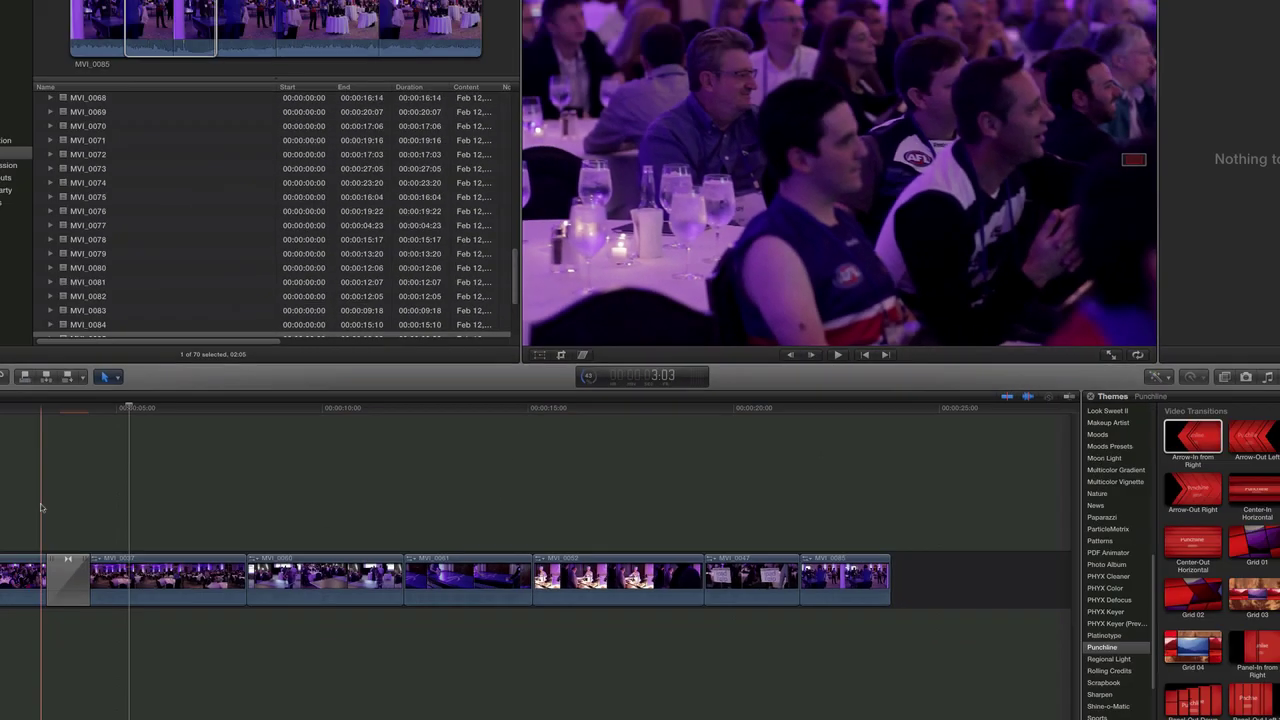
{"action": "key", "text": "space"}
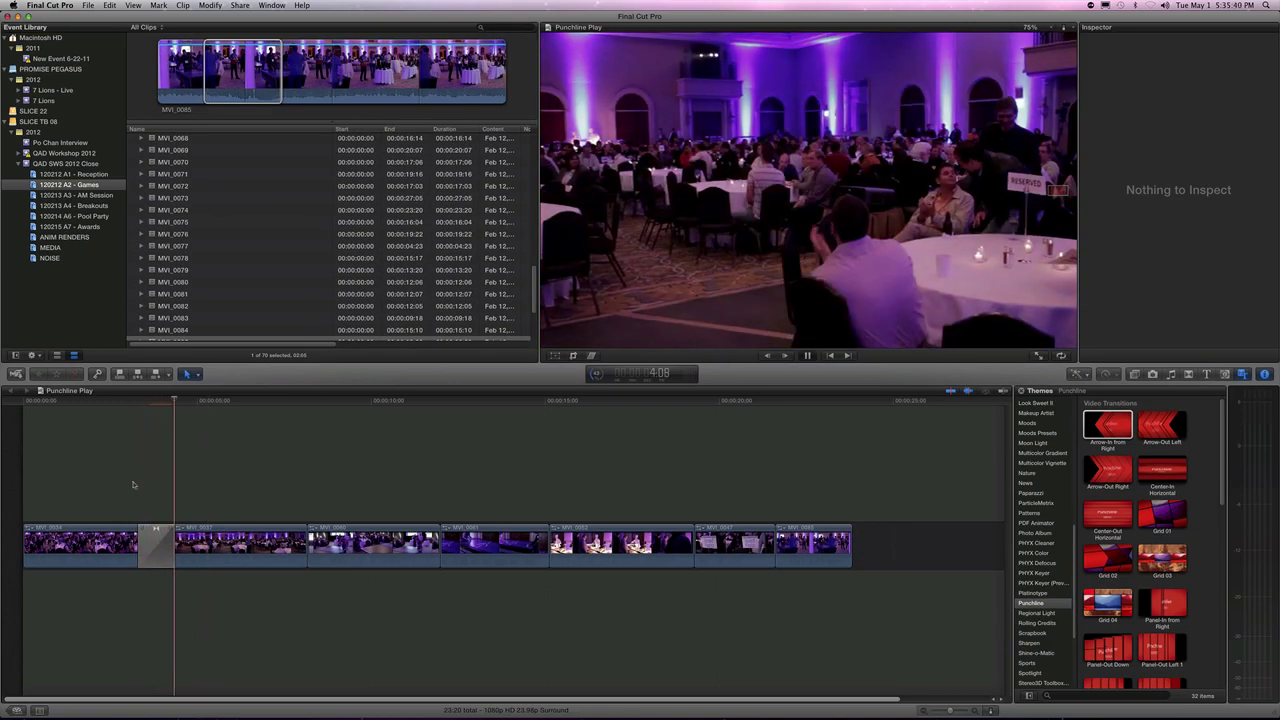
{"action": "key", "text": "space"}
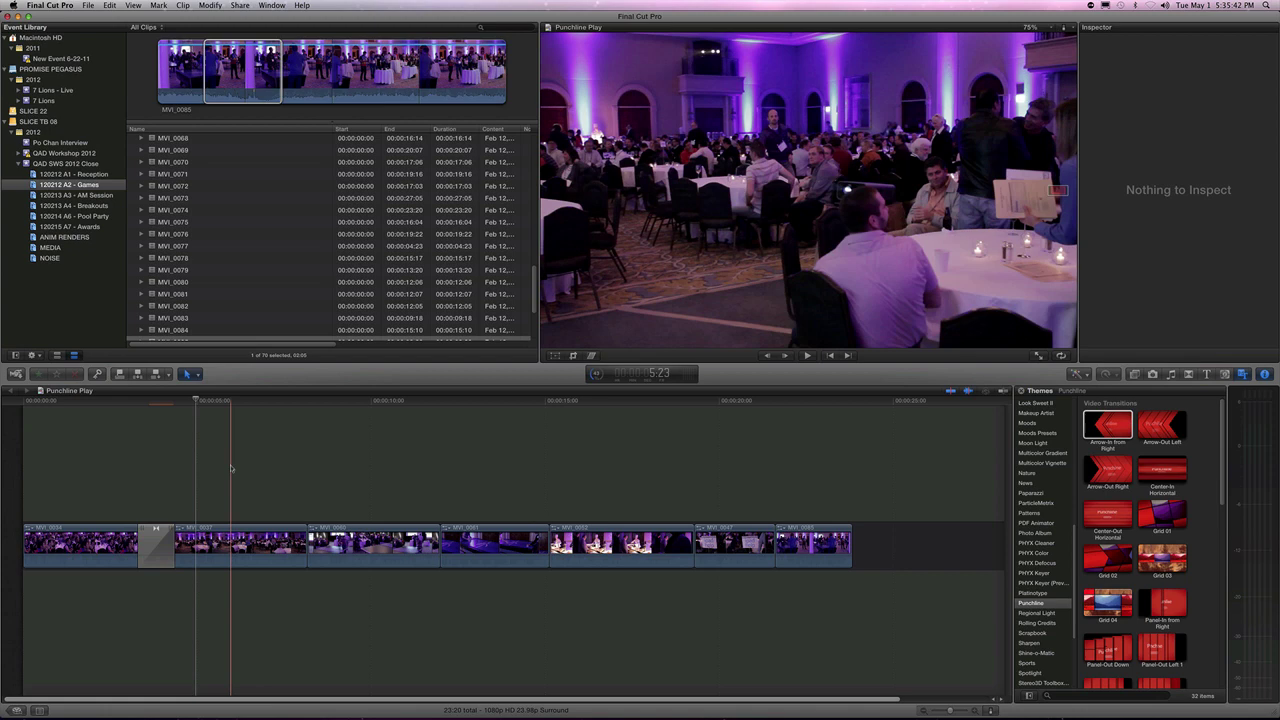
Change the Arrow-In from Right transition colour from red to pale yellow in the Colors wheel
{"action": "left_click", "coordinate": [155, 535]}
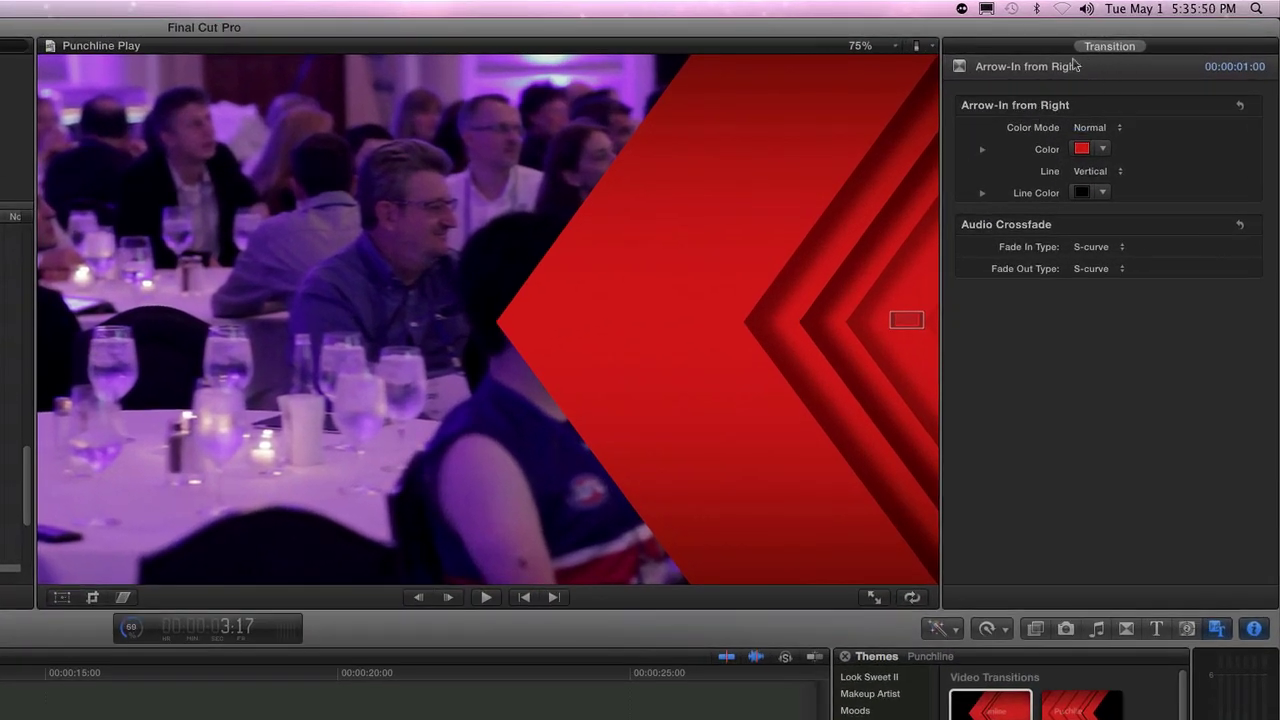
{"action": "left_click", "coordinate": [1081, 150]}
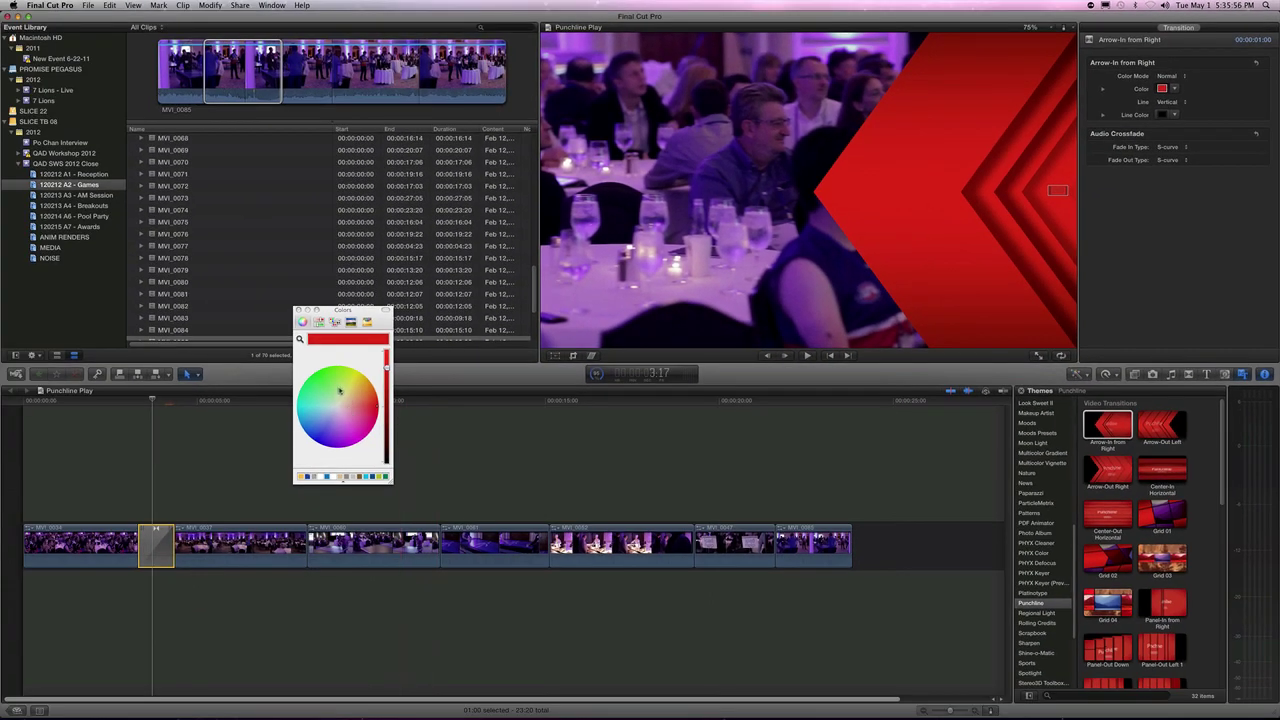
{"action": "left_click", "coordinate": [351, 387]}
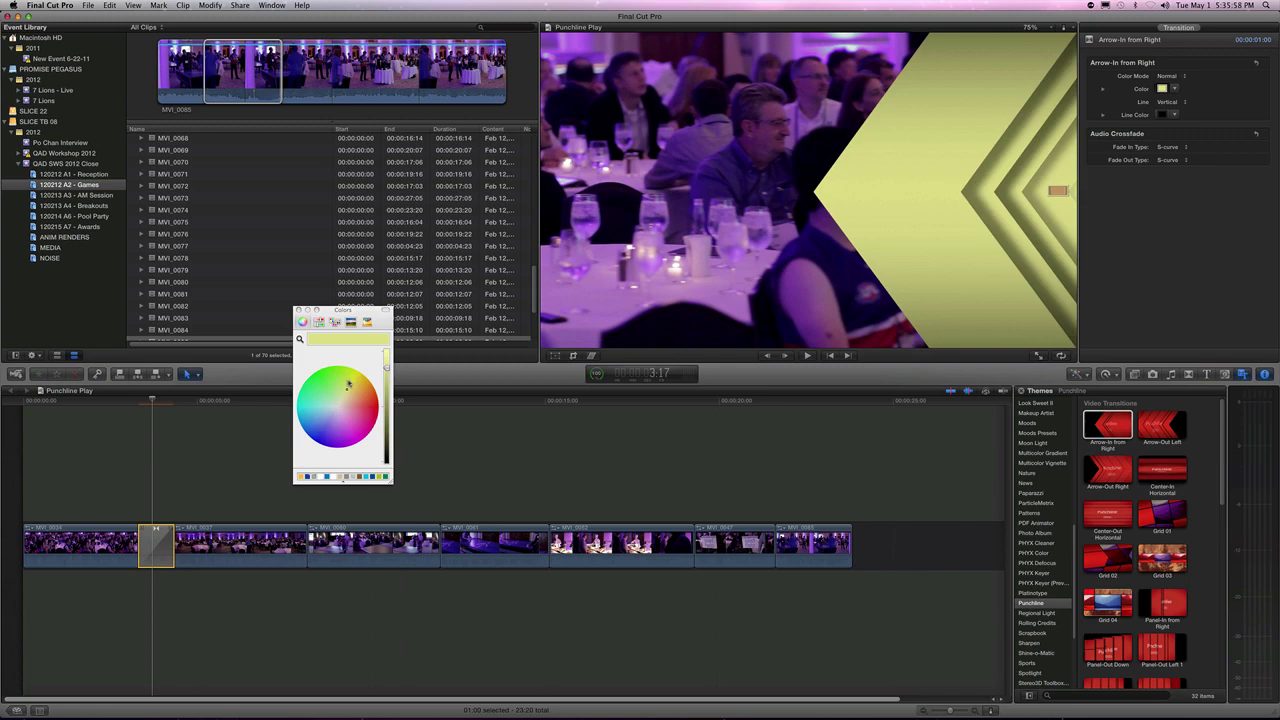
{"action": "key", "text": "super+w"}
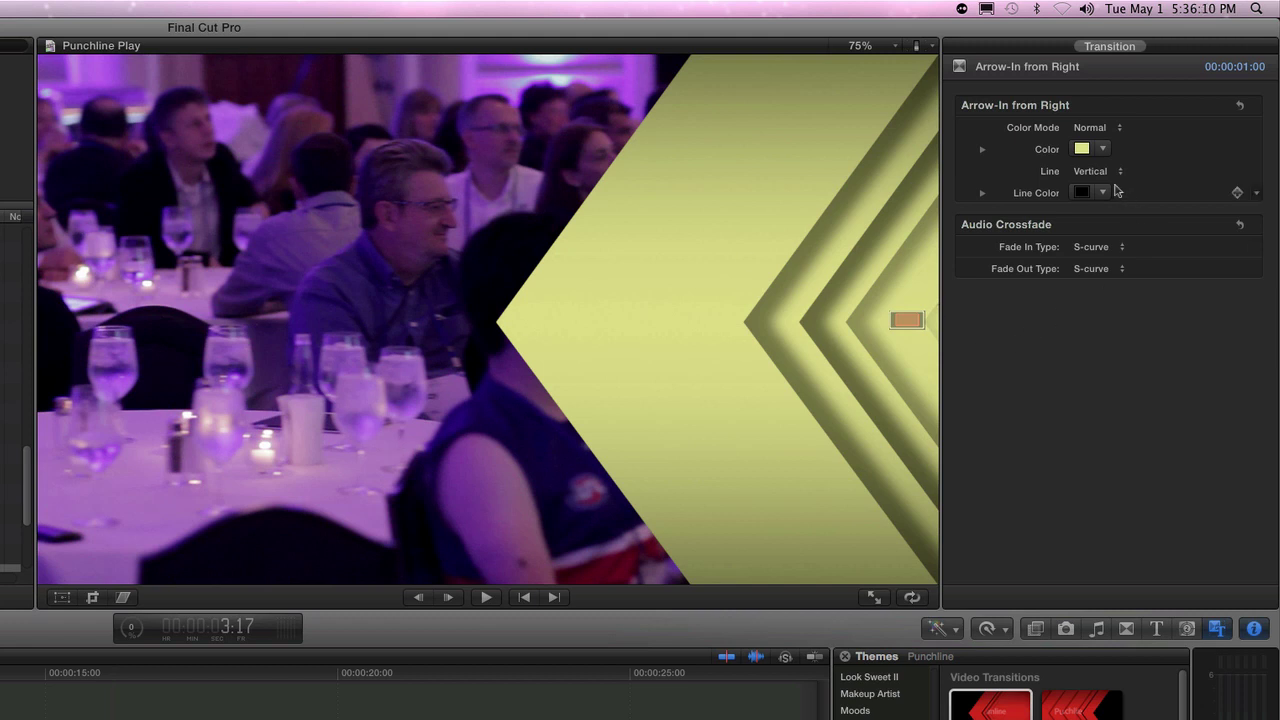
Try horizontal lines, no lines, then vertical lines on the arrow transition and preview it
{"action": "left_click", "coordinate": [1109, 172]}
{"action": "left_click", "coordinate": [1108, 158]}
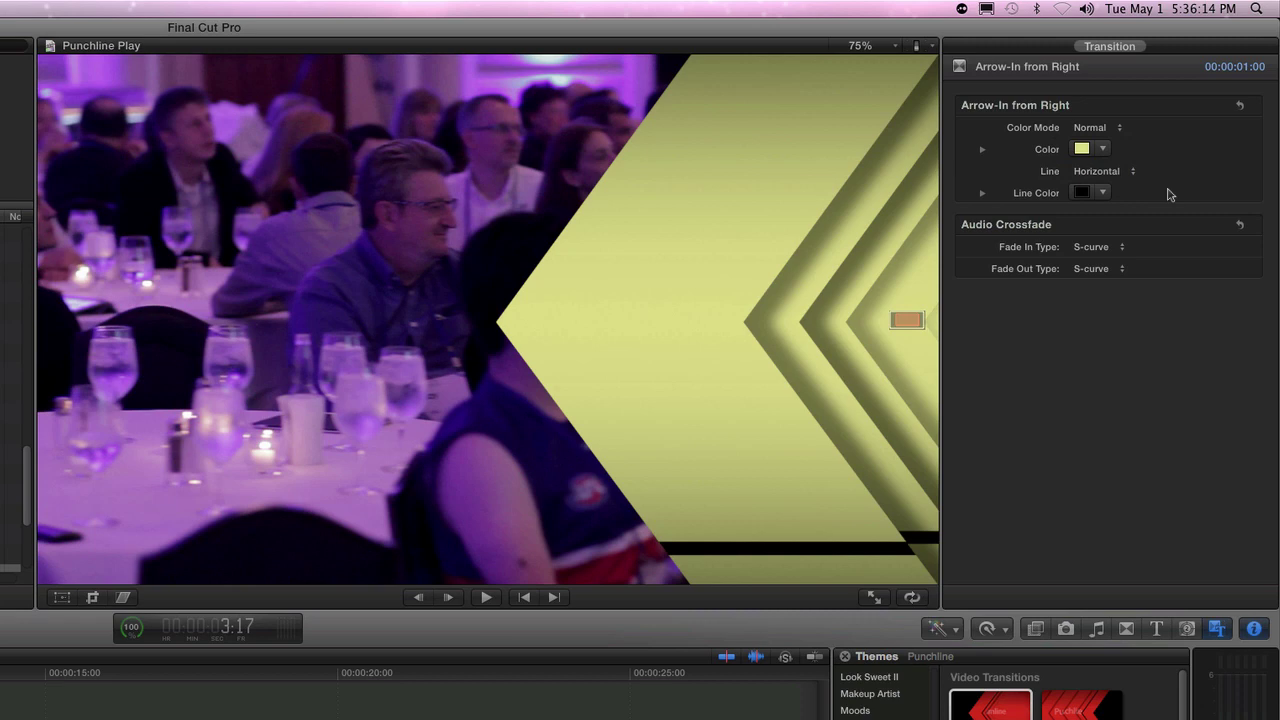
{"action": "left_click", "coordinate": [1107, 174]}
{"action": "left_click", "coordinate": [1106, 165]}
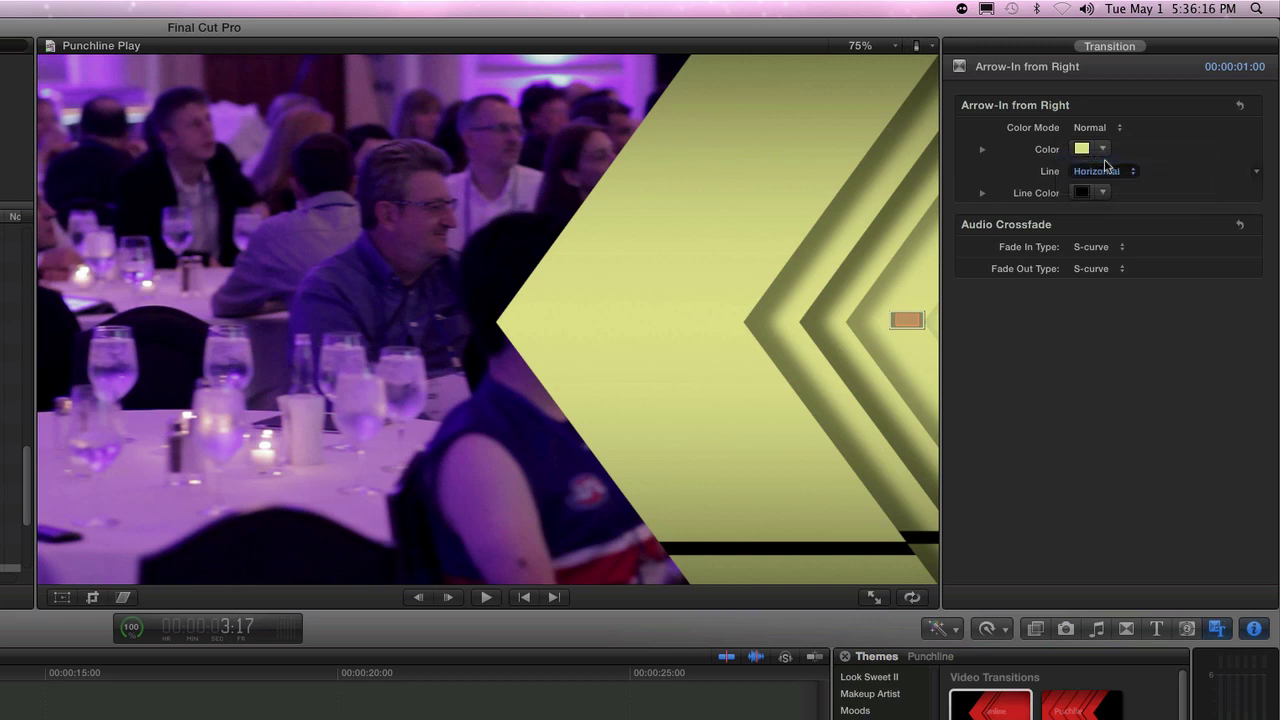
{"action": "left_click", "coordinate": [1092, 176]}
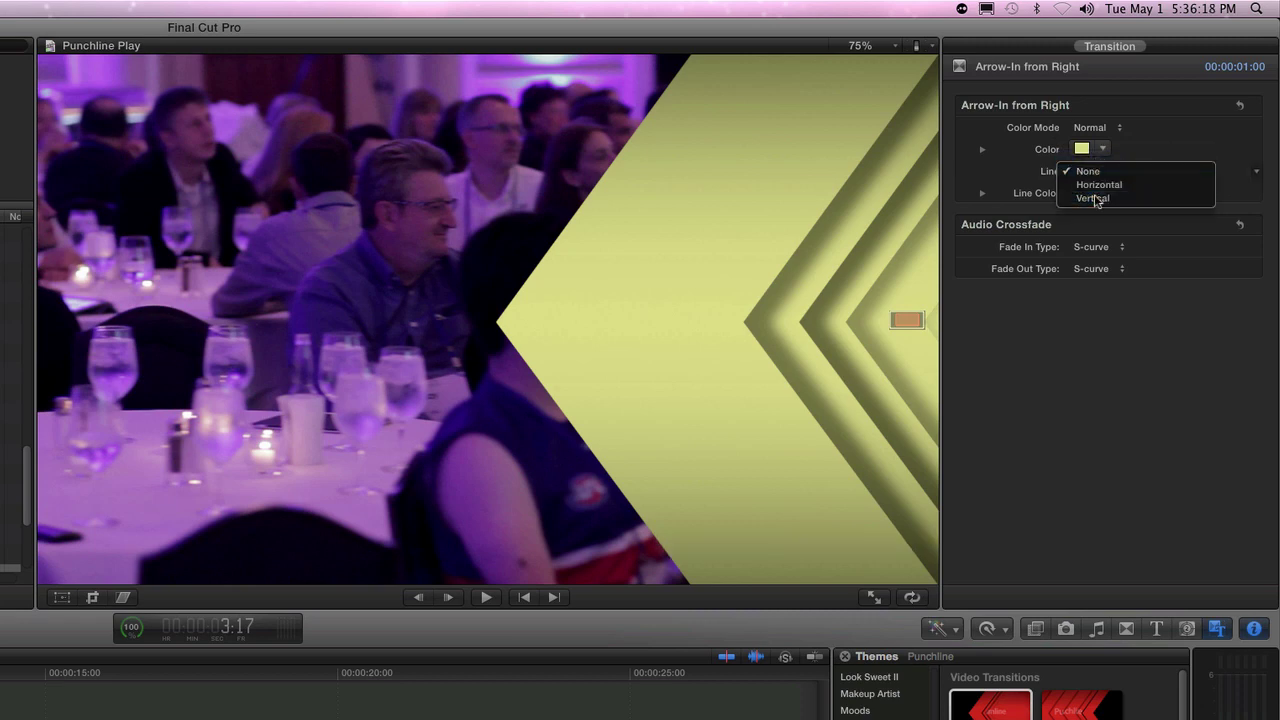
{"action": "left_click", "coordinate": [1095, 198]}
{"action": "key", "text": "/"}
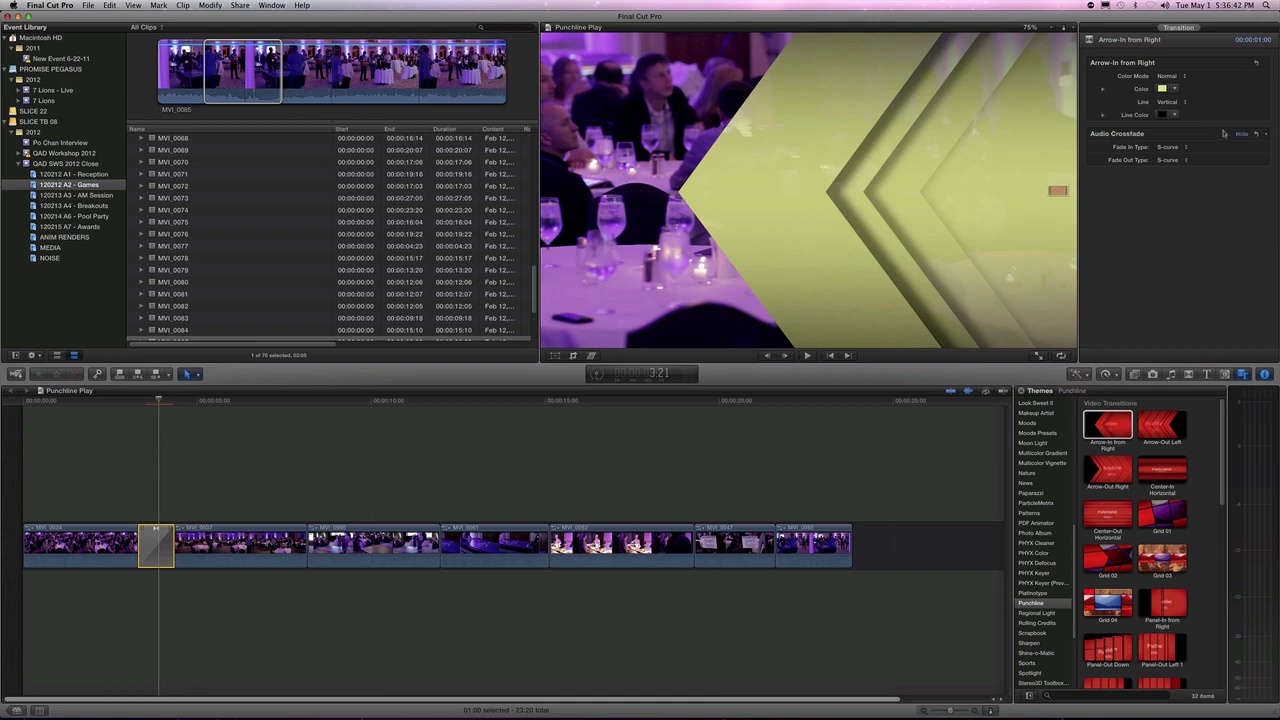
Try Overlay and Multiply colour modes, settle on No Color, and replay the transition
{"action": "left_click", "coordinate": [1180, 76]}
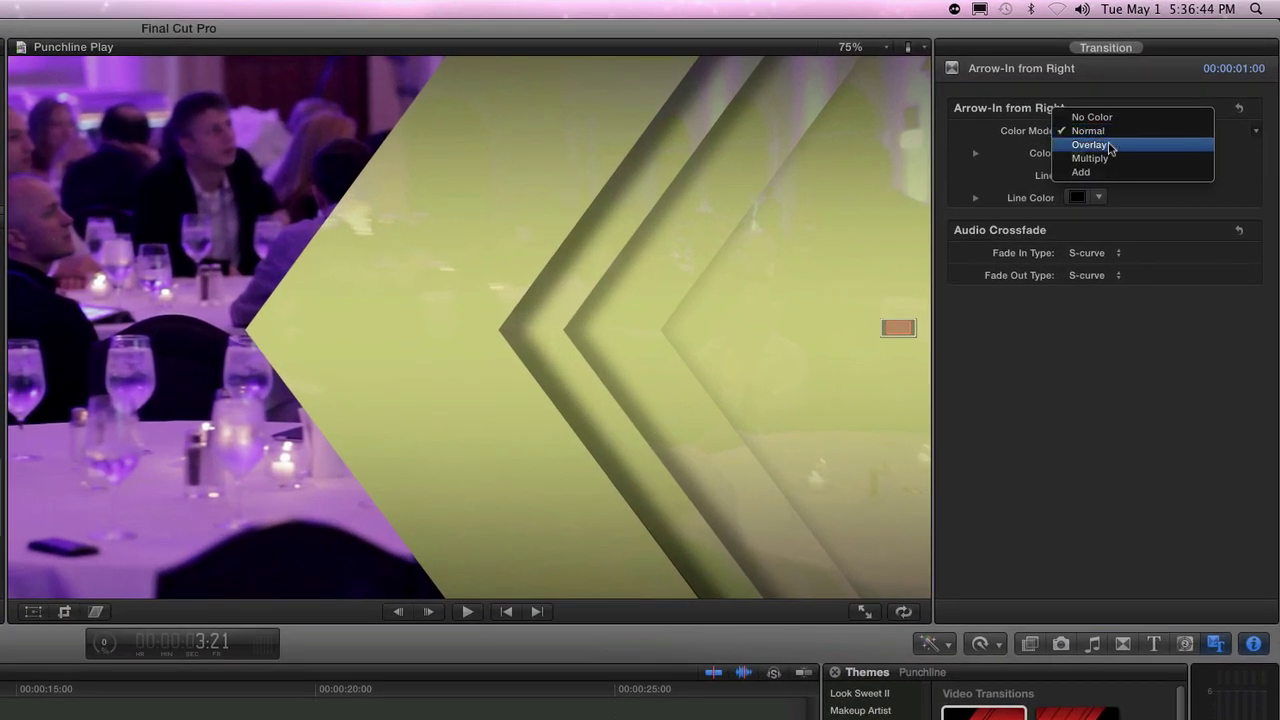
{"action": "left_click", "coordinate": [1180, 80]}
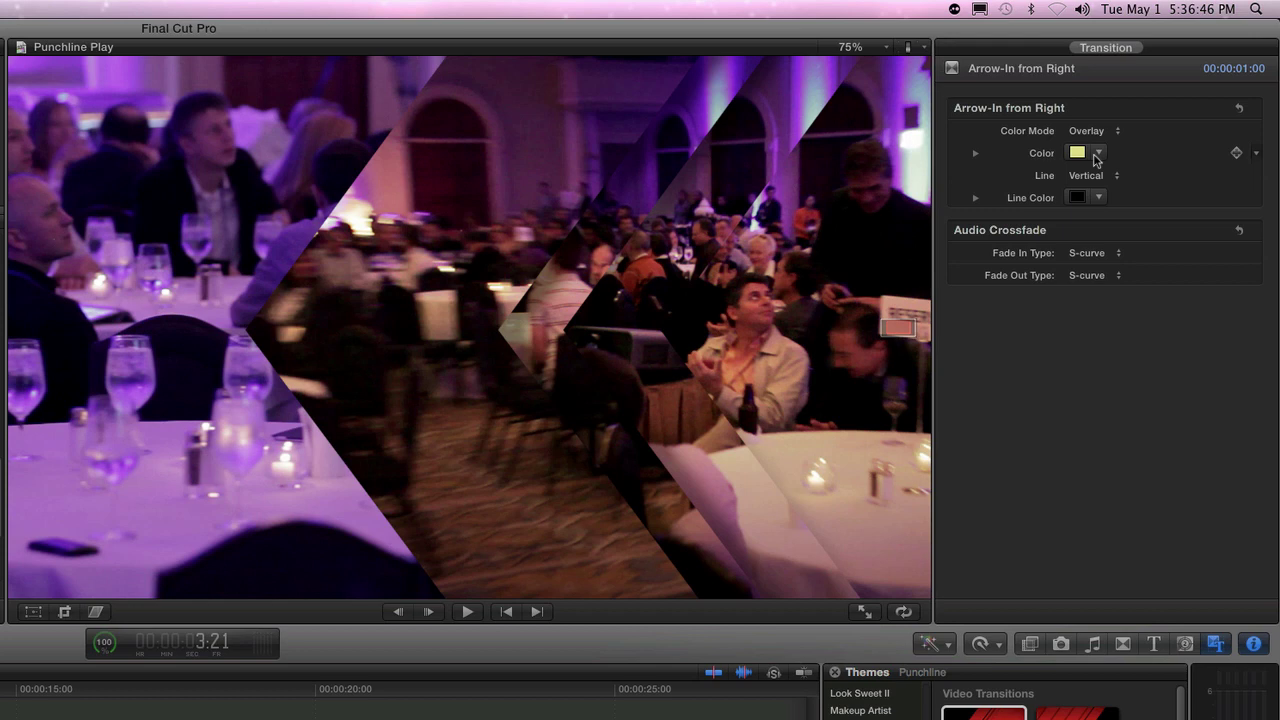
{"action": "left_click", "coordinate": [1097, 153]}
{"action": "left_click", "coordinate": [1097, 153]}
{"action": "left_click", "coordinate": [1105, 132]}
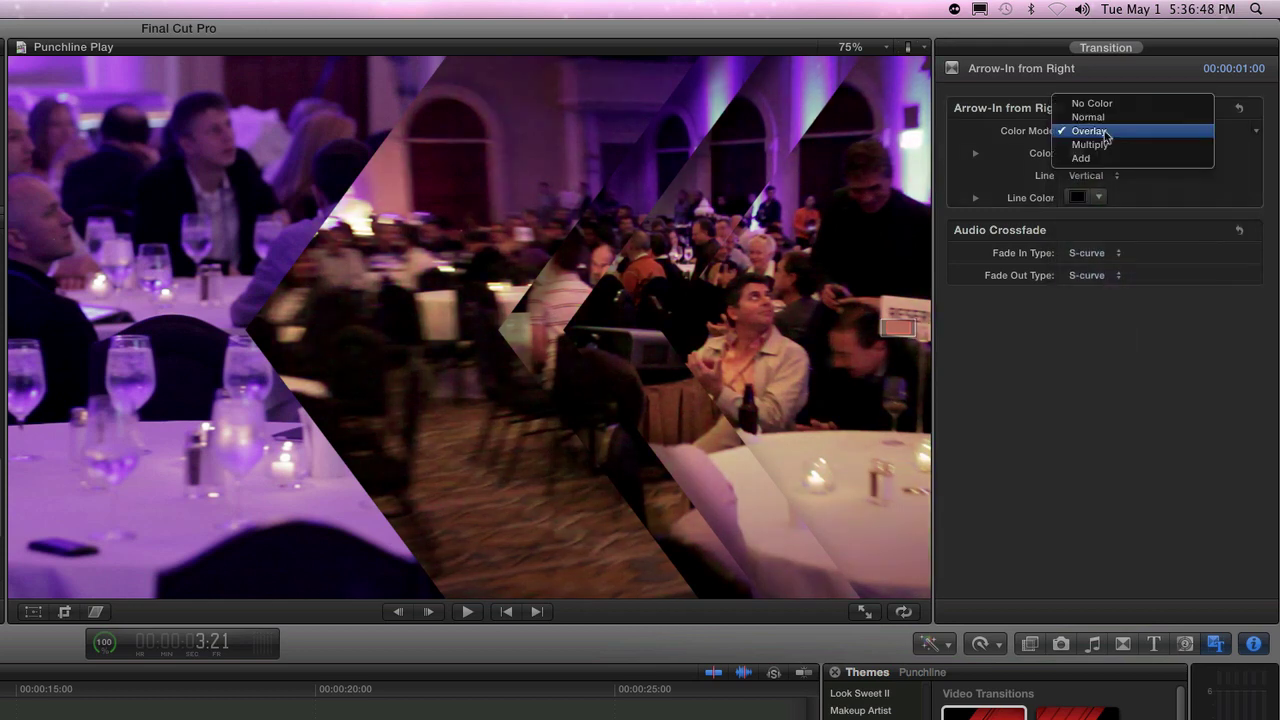
{"action": "left_click", "coordinate": [1106, 146]}
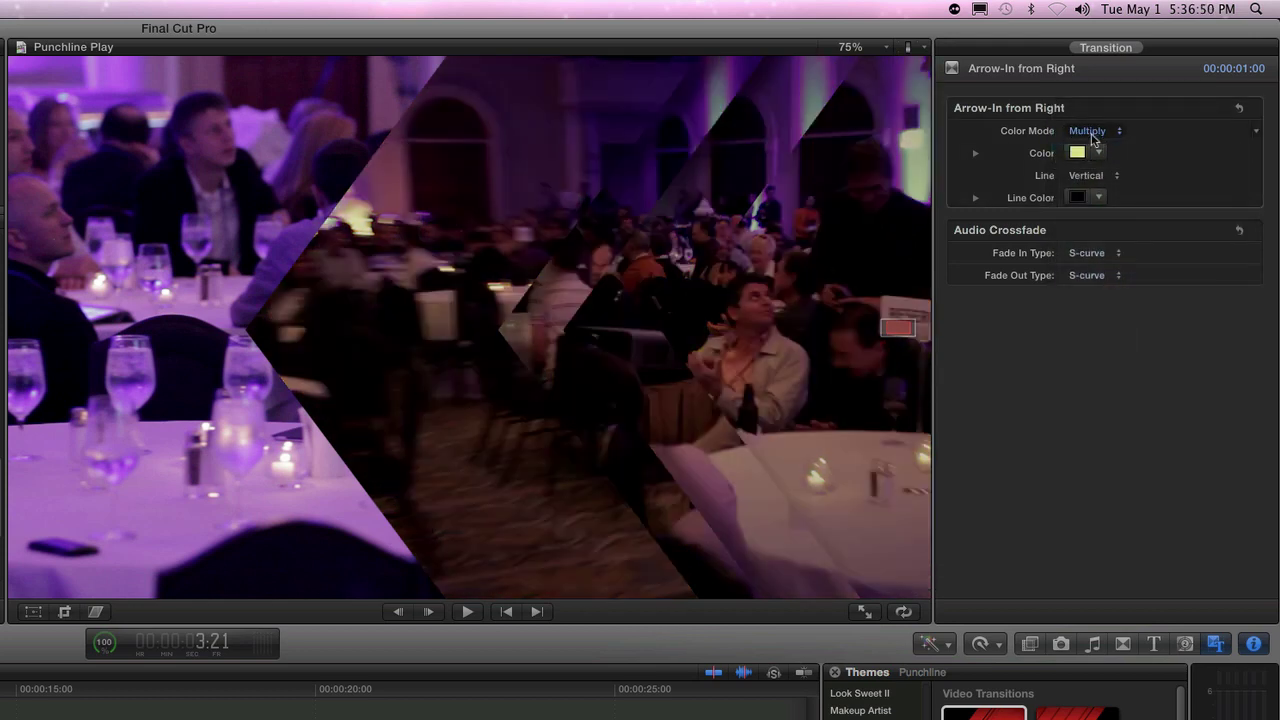
{"action": "left_click", "coordinate": [1092, 134]}
{"action": "key", "text": "Escape"}
{"action": "key", "text": "Up"}
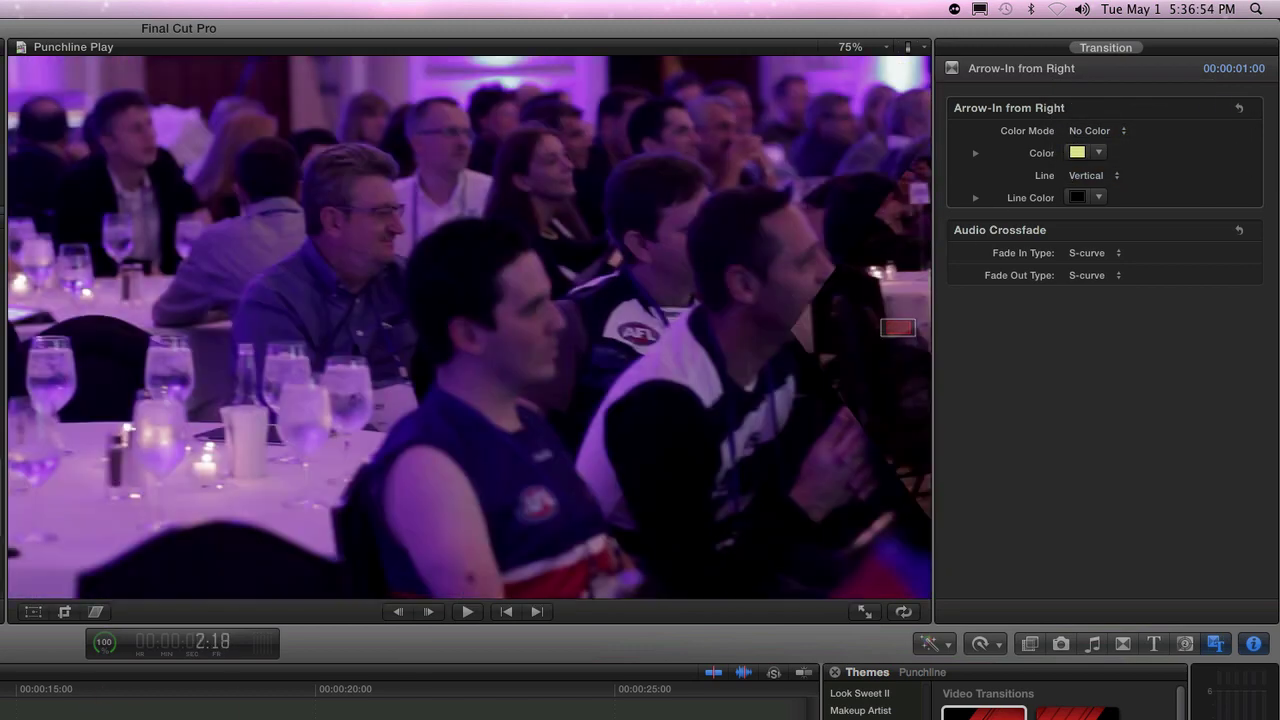
{"action": "key", "text": "super+shift+a"}
{"action": "key", "text": "space"}
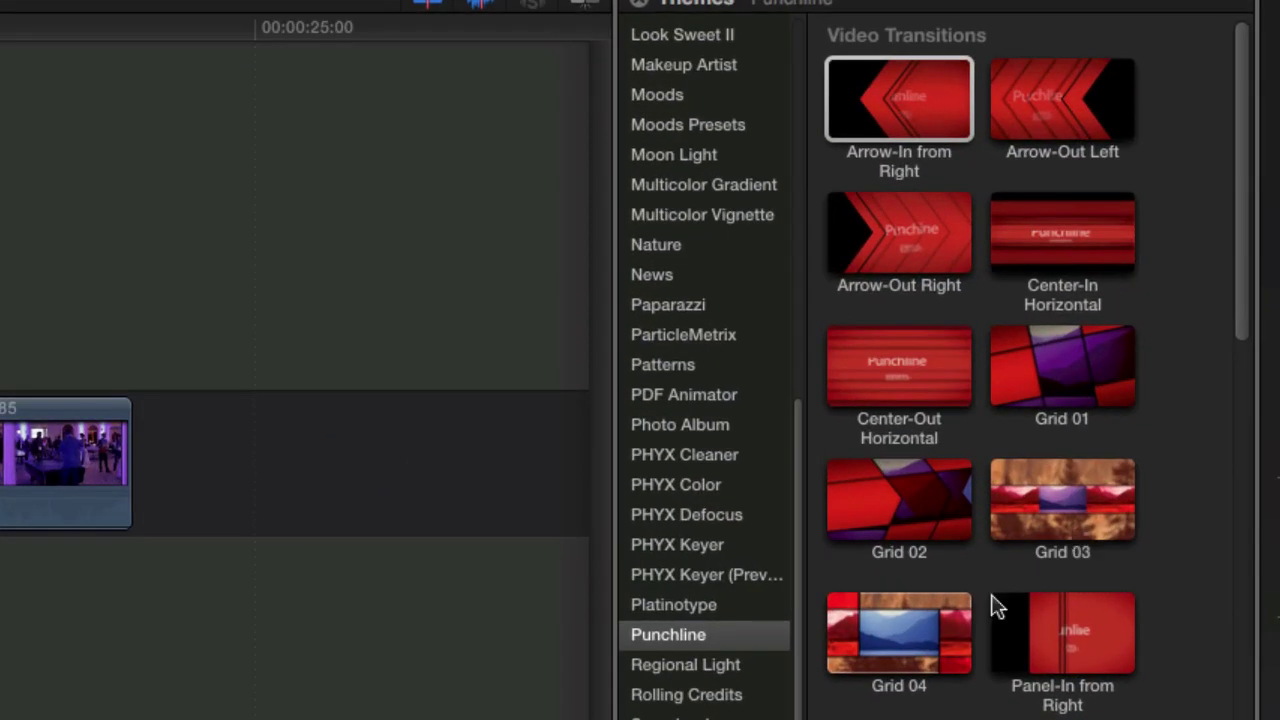
Place the Punchline Grid 04 transition between MVI_0060 and MVI_0061
{"action": "left_click", "coordinate": [1139, 594]}
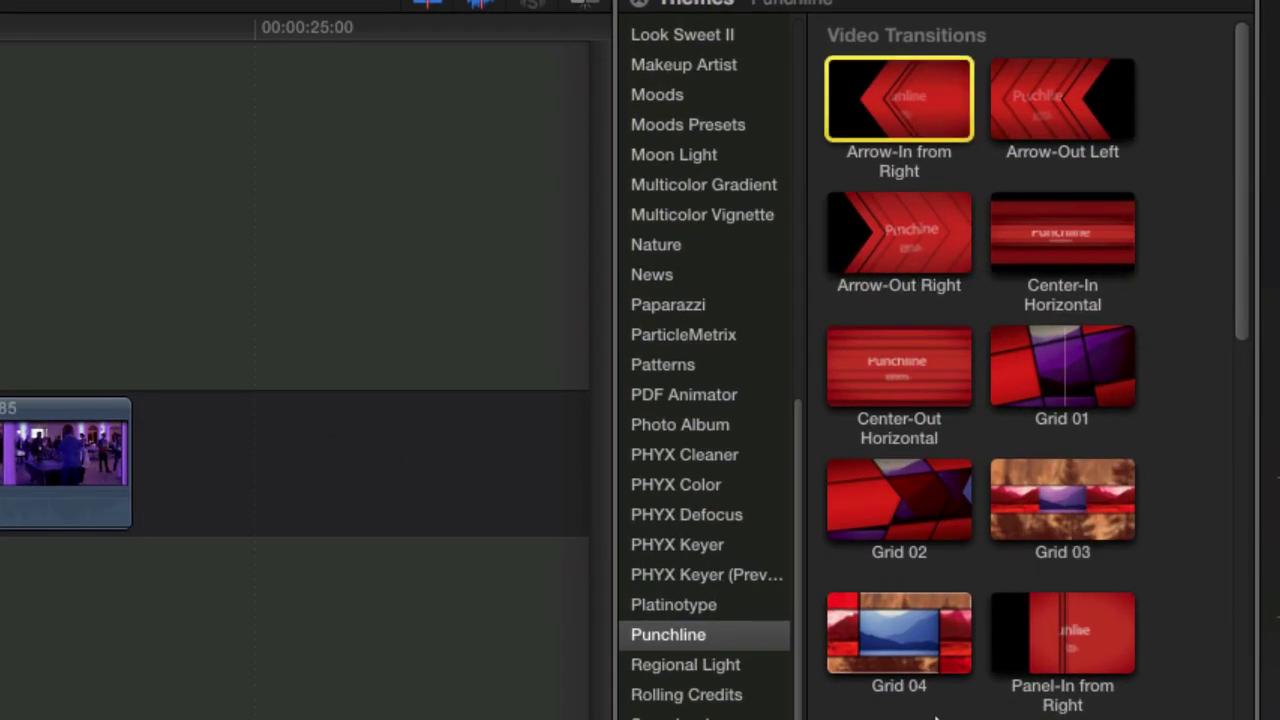
{"action": "left_click", "coordinate": [908, 642]}
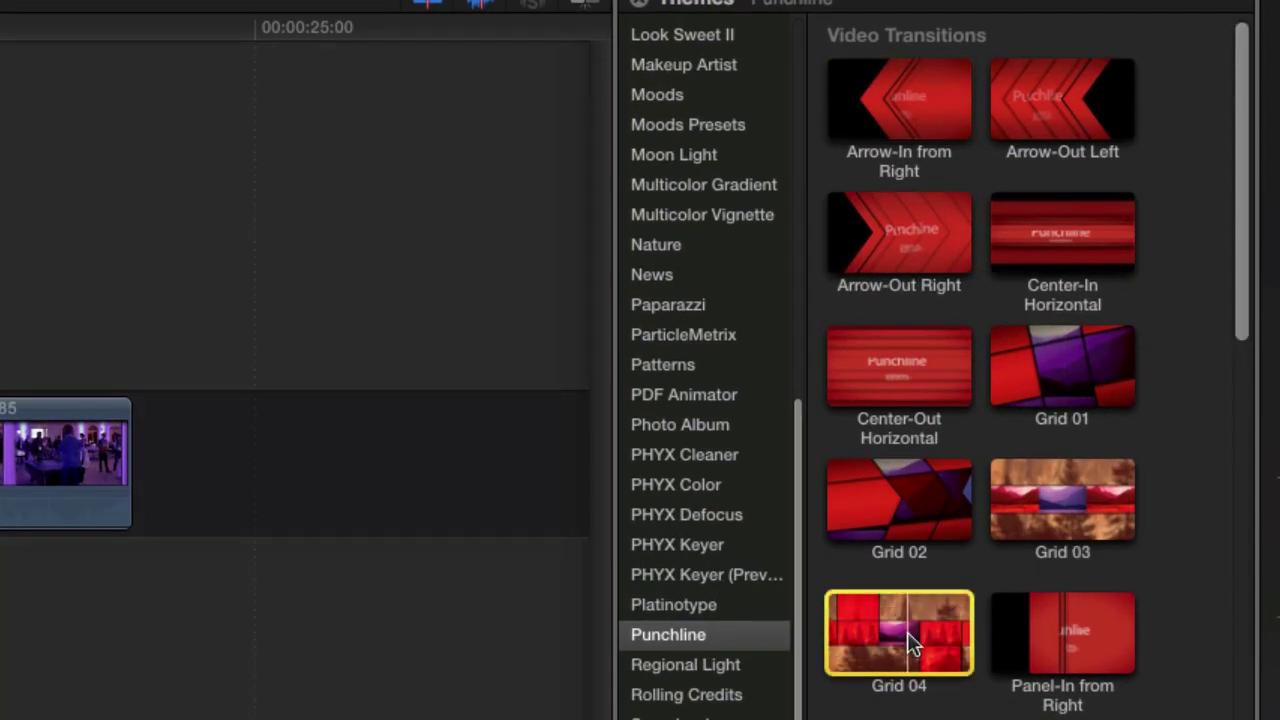
{"action": "left_click_drag", "start_coordinate": [912, 642], "coordinate": [112, 474]}
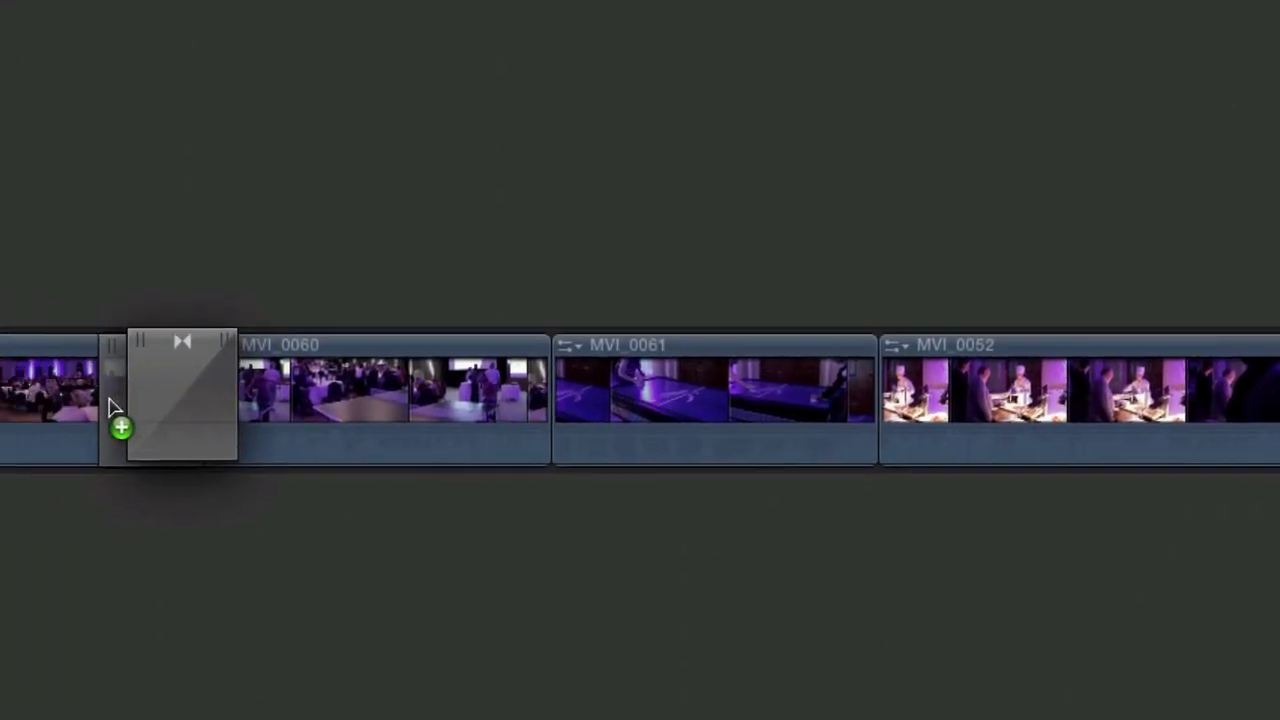
{"action": "left_click_drag", "start_coordinate": [112, 407], "coordinate": [725, 406]}
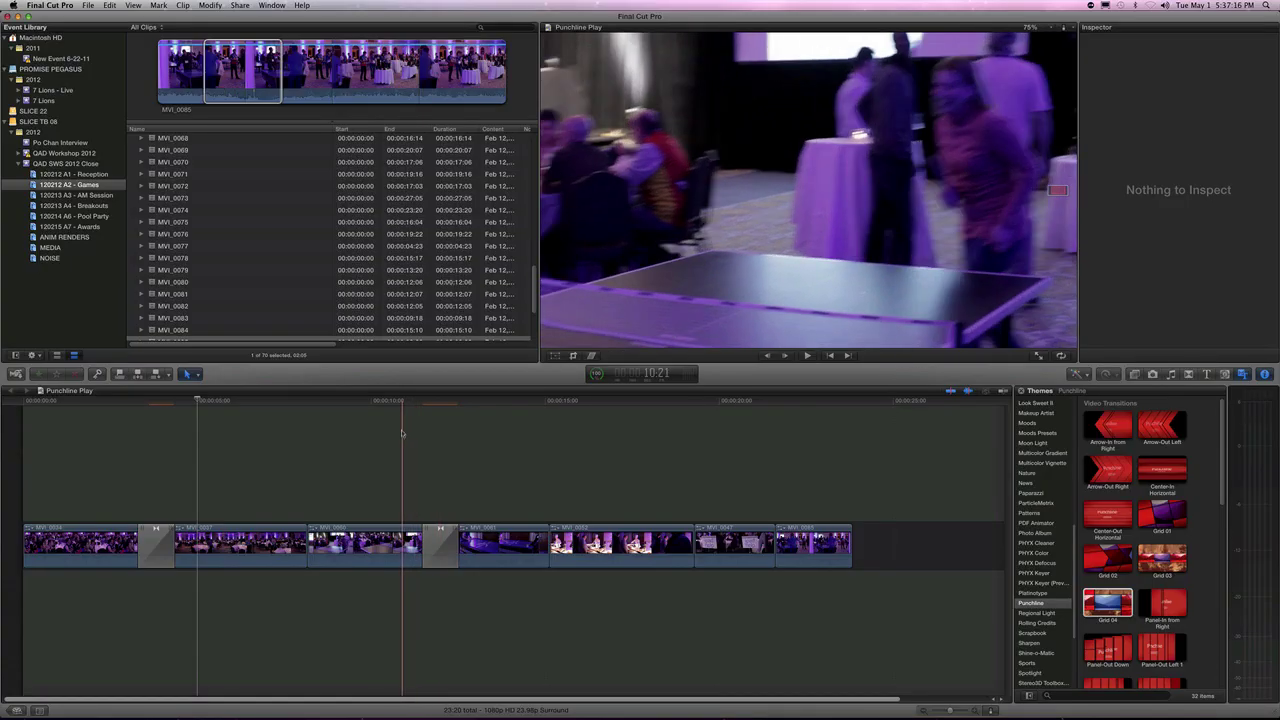
Preview Grid 04, lengthen the transition, and roll its edit point about 9 frames later
{"action": "key", "text": "space"}
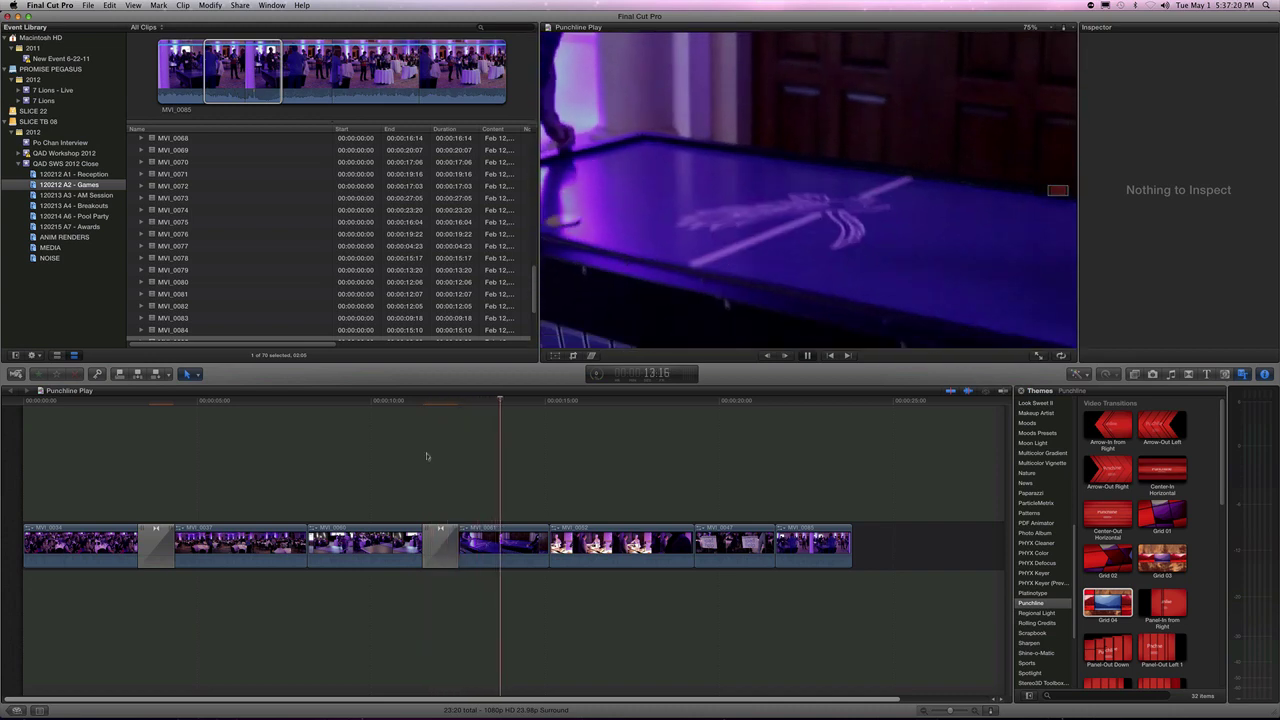
{"action": "key", "text": "space"}
{"action": "left_click_drag", "start_coordinate": [459, 550], "coordinate": [488, 548]}
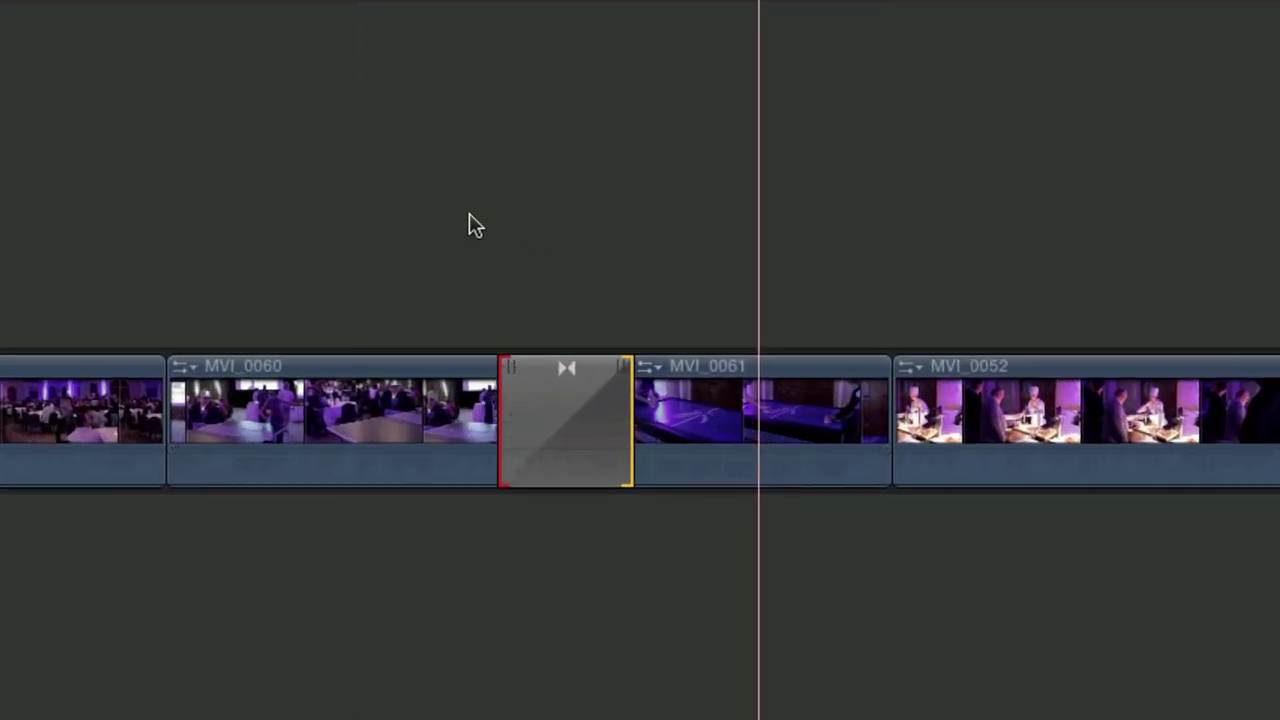
{"action": "left_click_drag", "start_coordinate": [563, 388], "coordinate": [723, 381]}
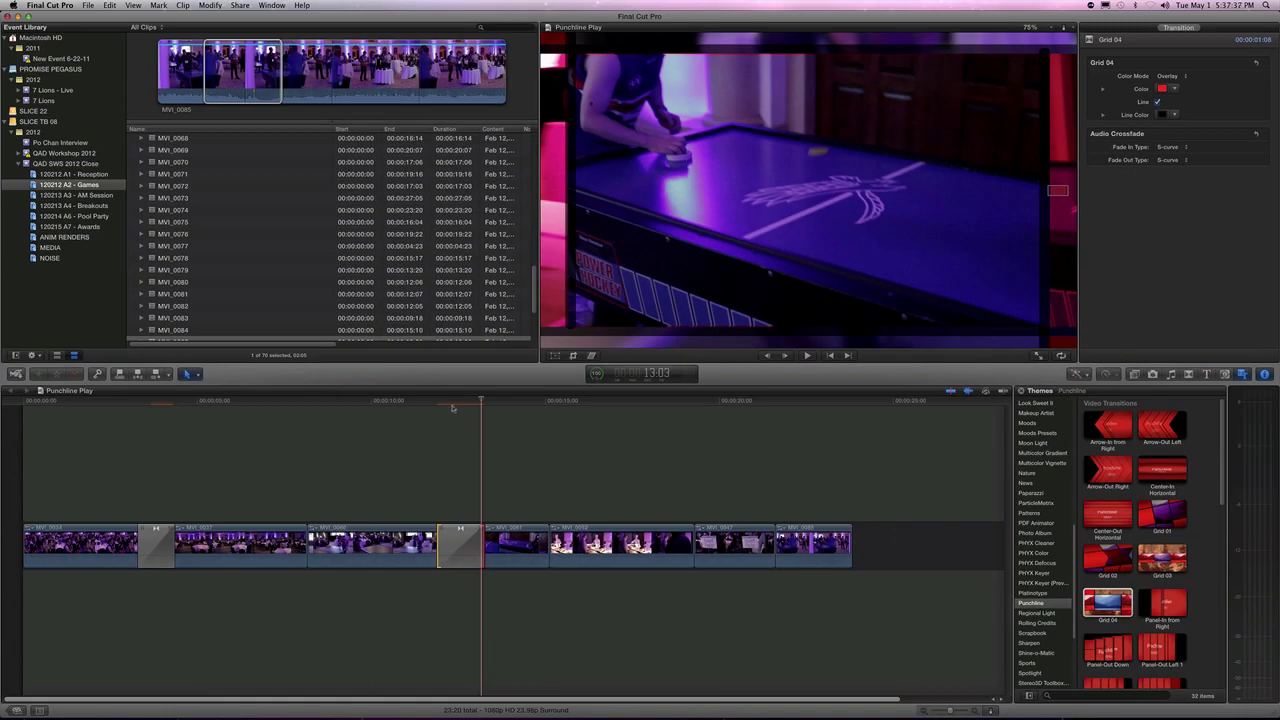
{"action": "left_click", "coordinate": [444, 404]}
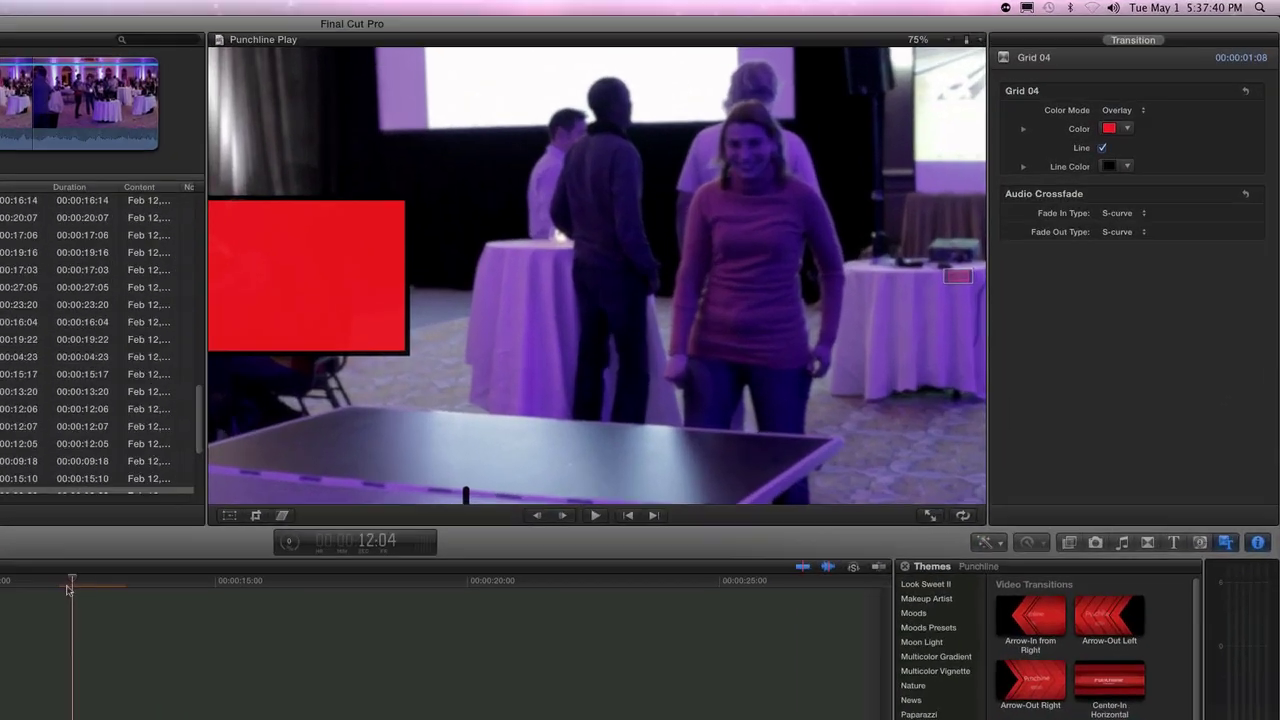
{"action": "key", "text": "Right"}
{"action": "key", "text": "Right"}
{"action": "key", "text": "Right"}
{"action": "key", "text": "Right"}
{"action": "key", "text": "Right"}
{"action": "key", "text": "Right"}
{"action": "key", "text": "Right"}
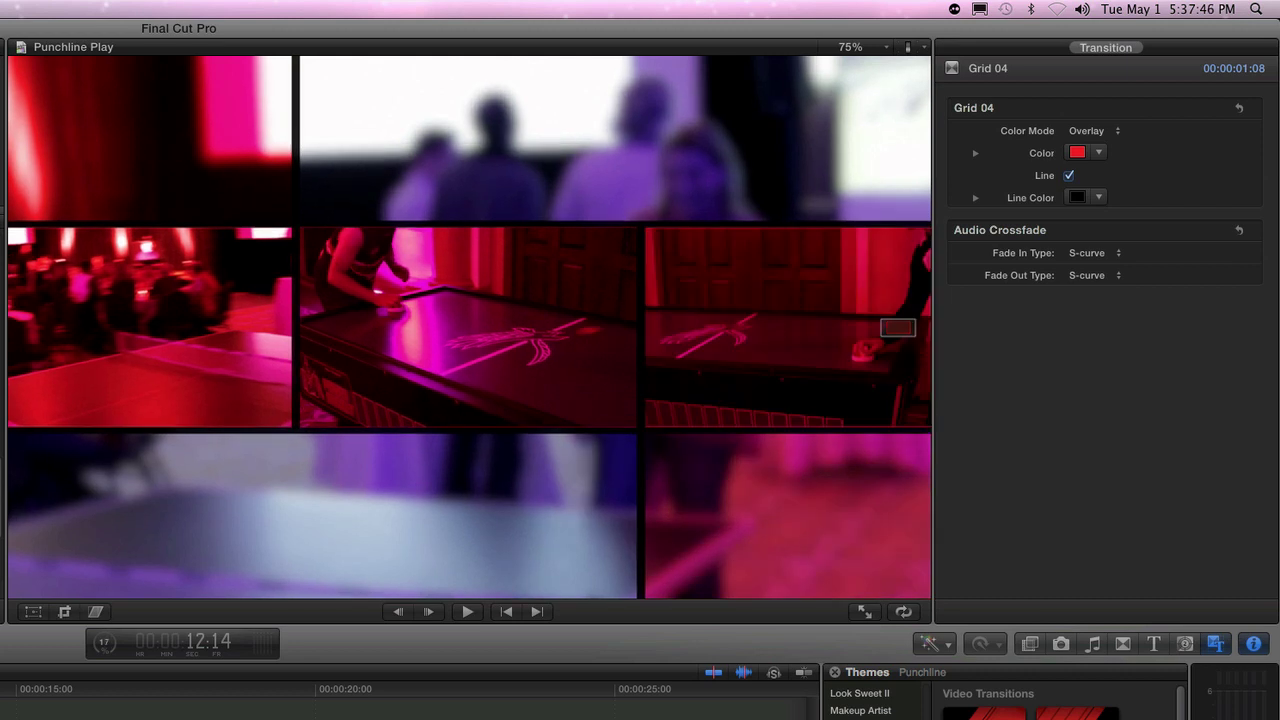
{"action": "key", "text": "Right"}
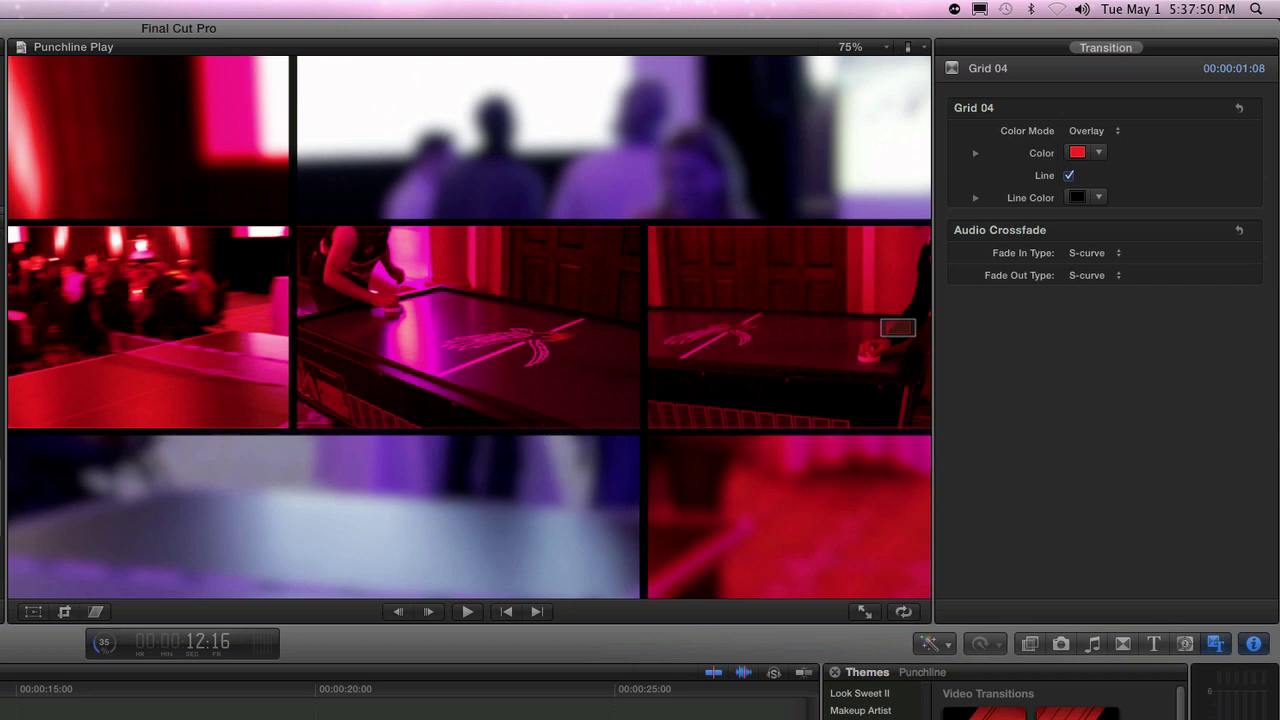
{"action": "key", "text": "Right"}
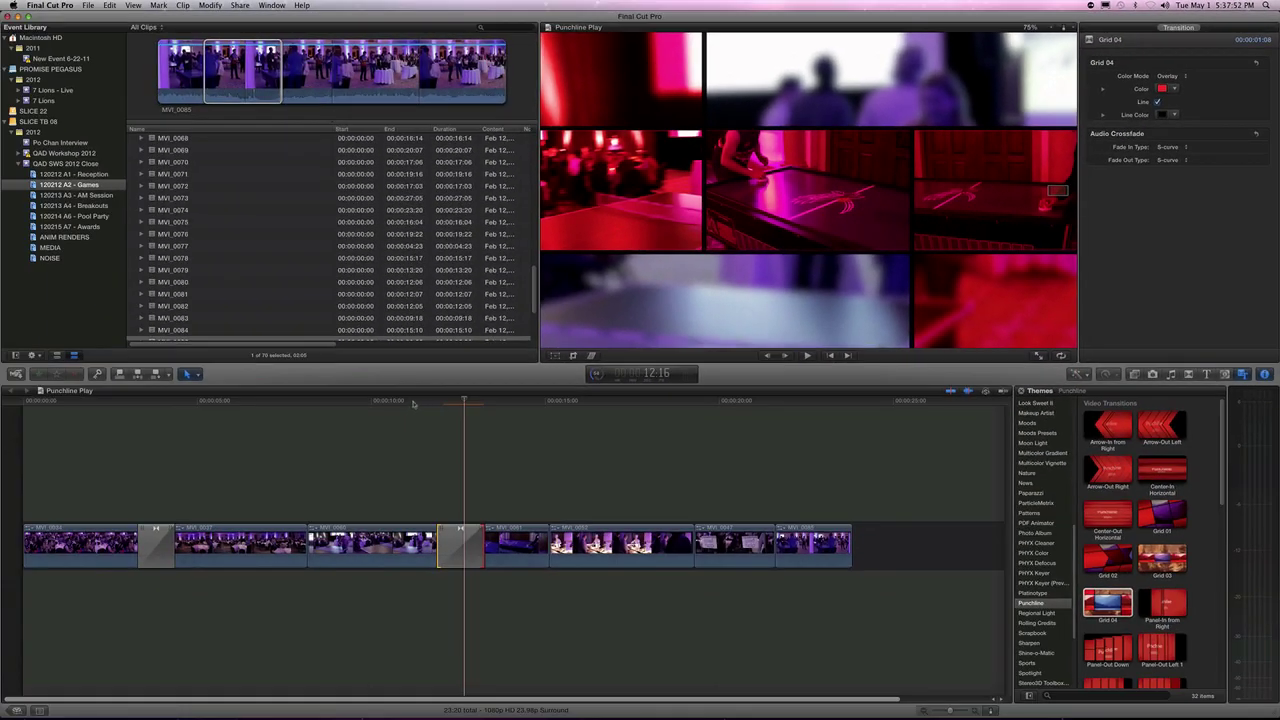
{"action": "left_click", "coordinate": [413, 402]}
{"action": "key", "text": "space"}
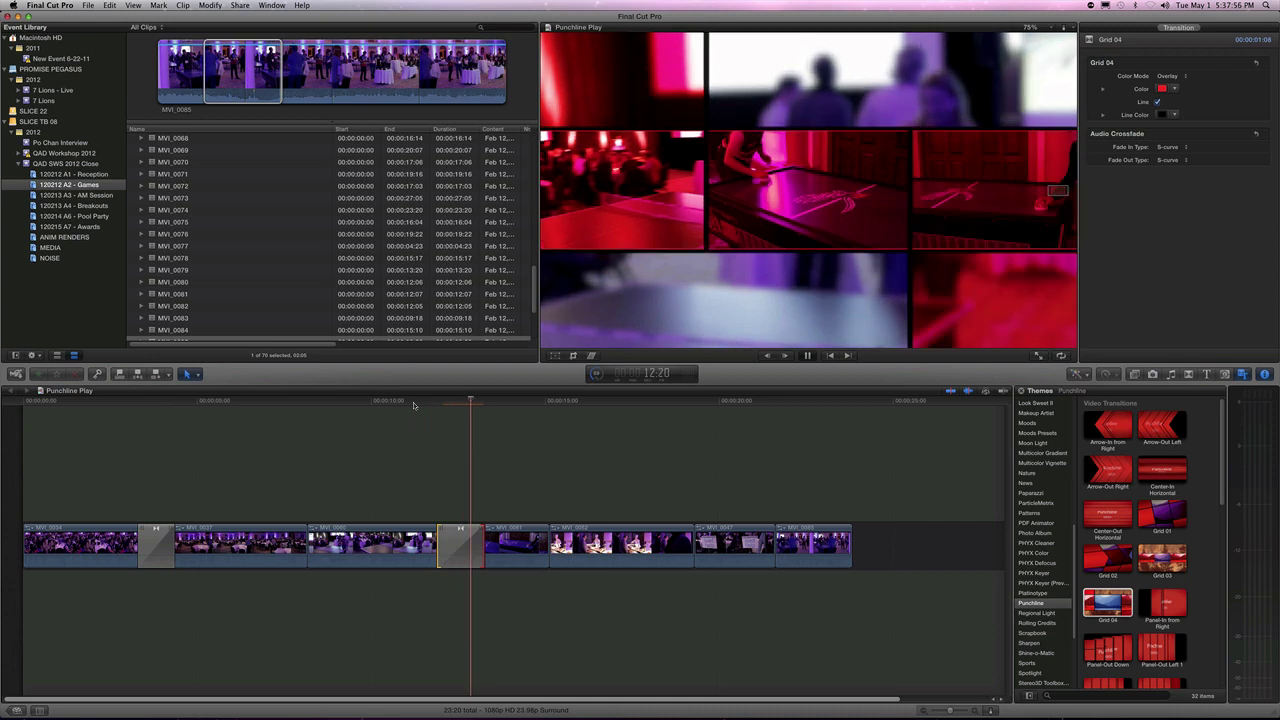
{"action": "key", "text": "space"}
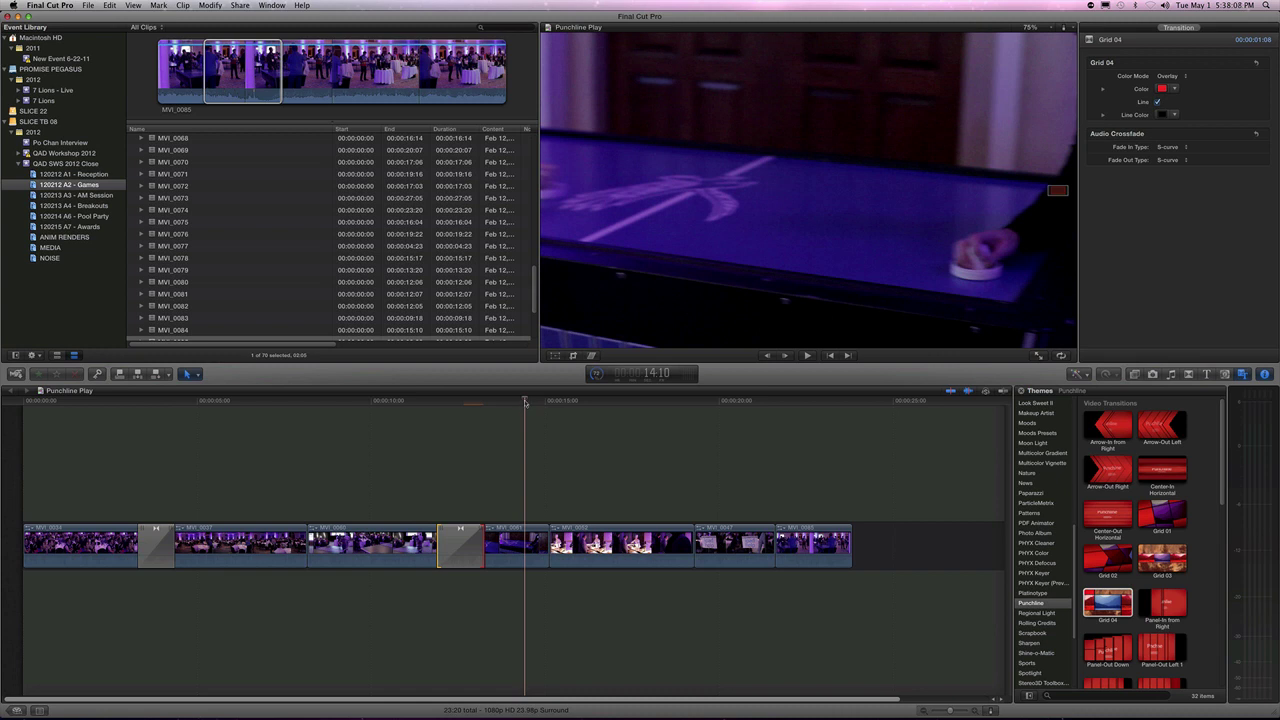
{"action": "key", "text": "Up"}
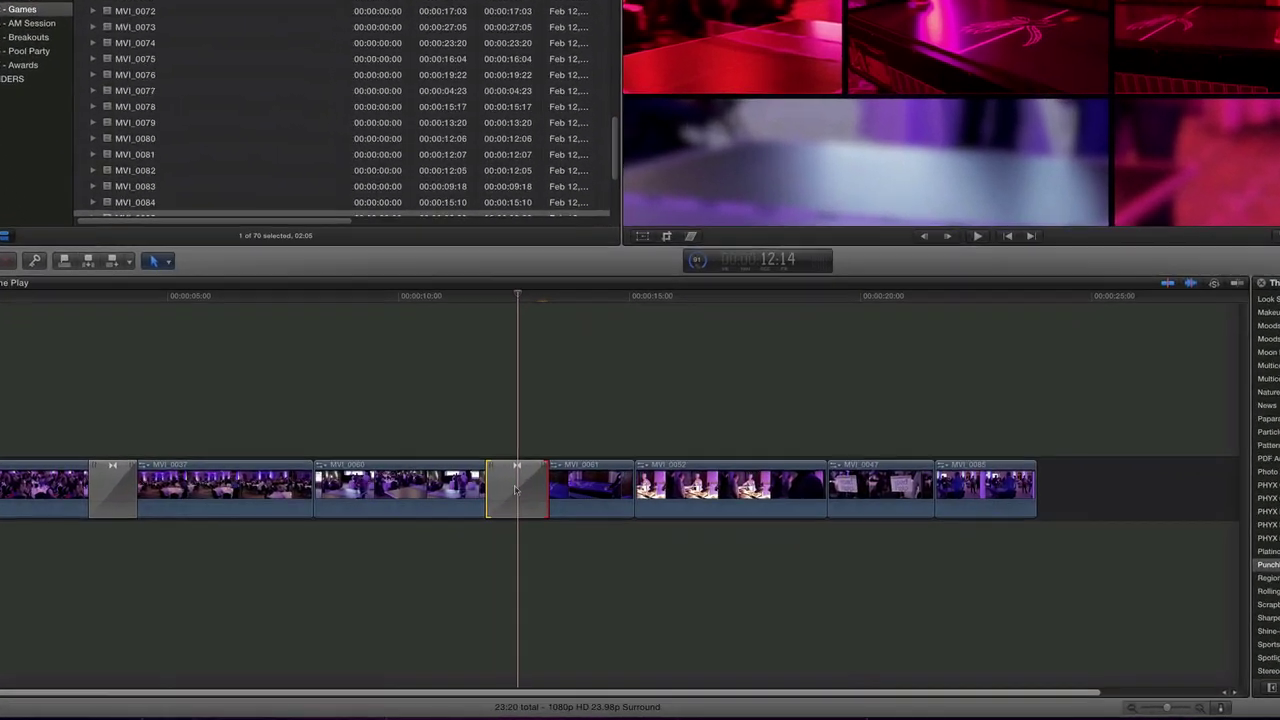
Select the Grid 04 transition and set the viewer zoom to Fit
{"action": "key", "text": "Right"}
{"action": "key", "text": "Right"}
{"action": "key", "text": "Right"}
{"action": "key", "text": "Right"}
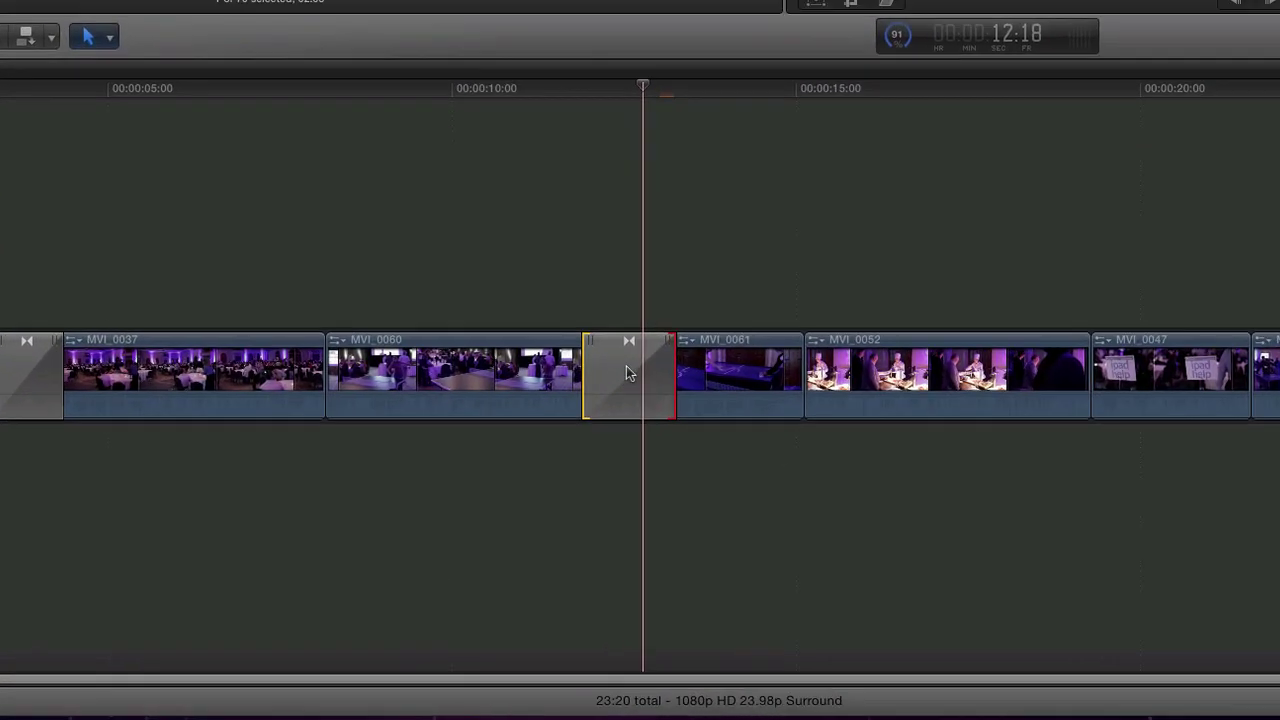
{"action": "left_click", "coordinate": [627, 373]}
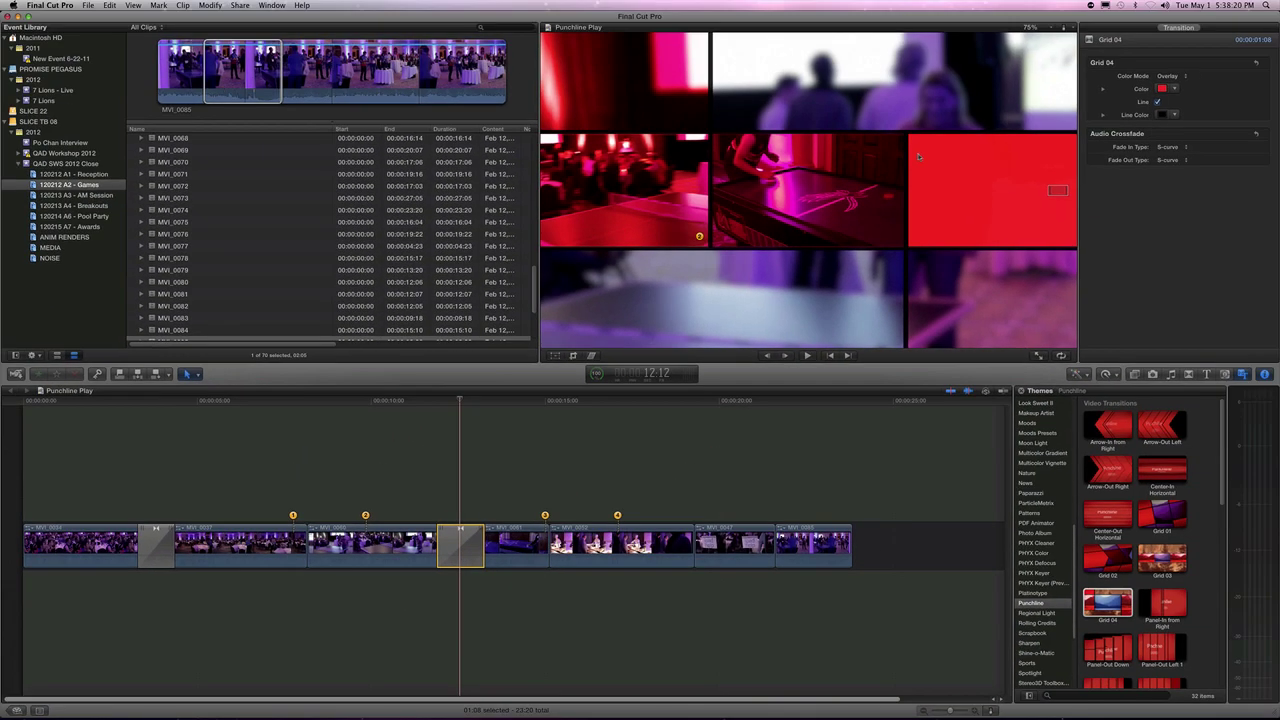
{"action": "left_click", "coordinate": [1044, 30]}
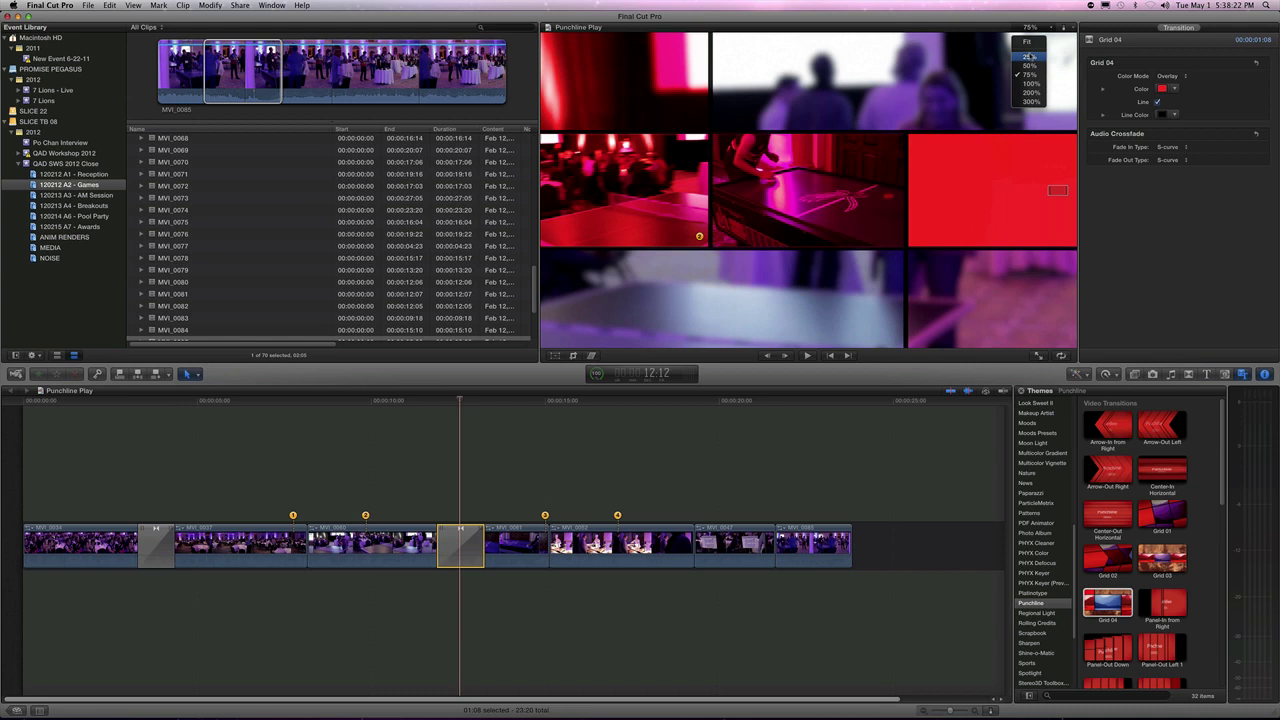
{"action": "left_click", "coordinate": [1028, 43]}
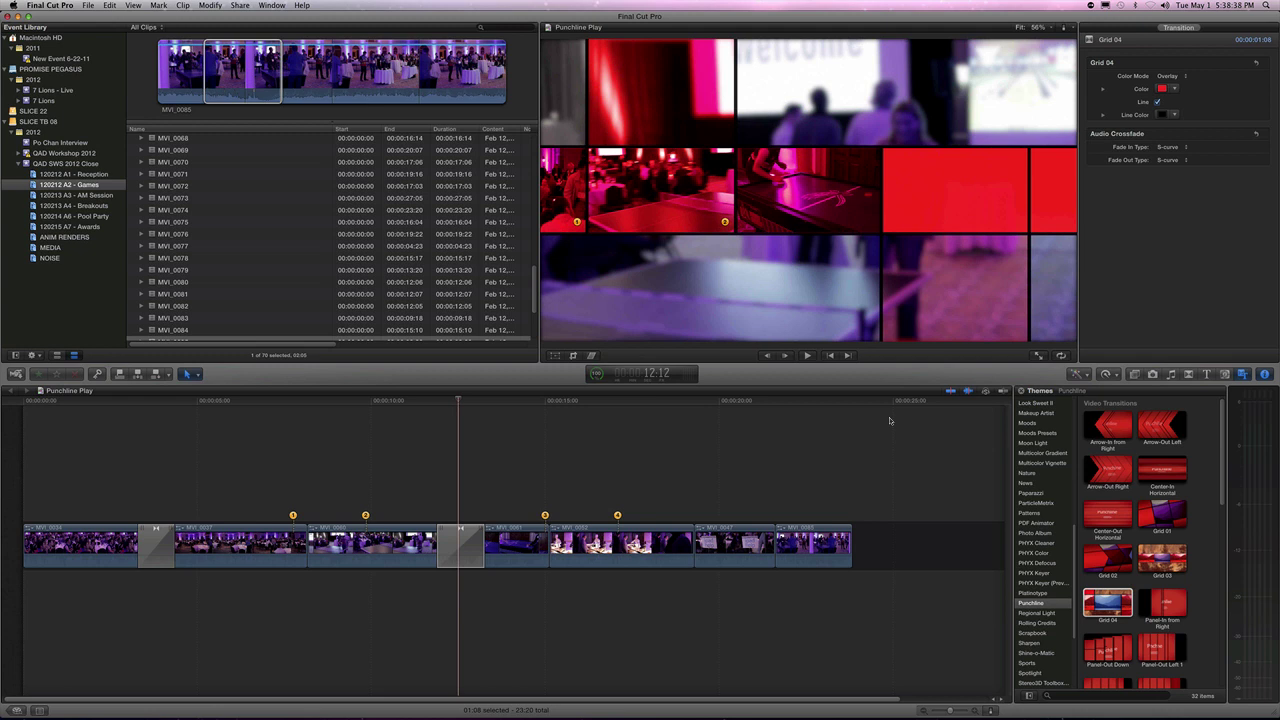
Move Grid 04 markers 1–4 onto different clip frames, then play the revised transition
{"action": "left_click", "coordinate": [544, 516]}
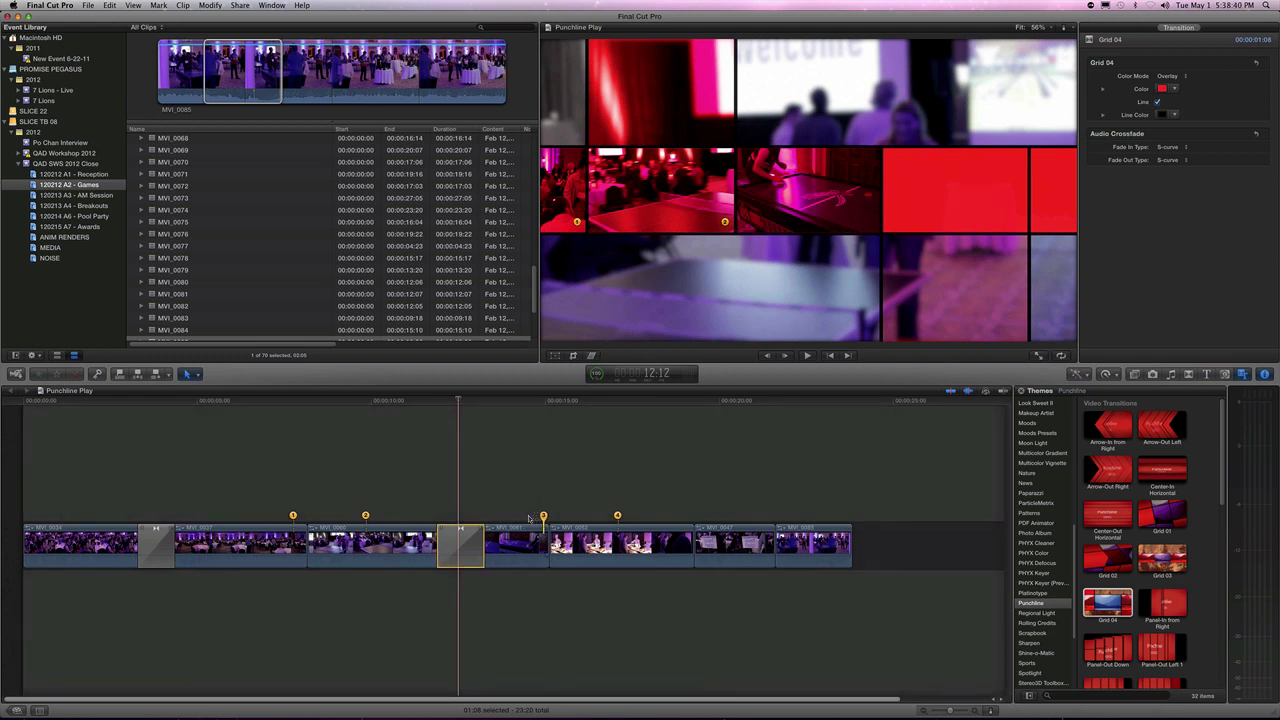
{"action": "left_click_drag", "start_coordinate": [530, 517], "coordinate": [526, 516]}
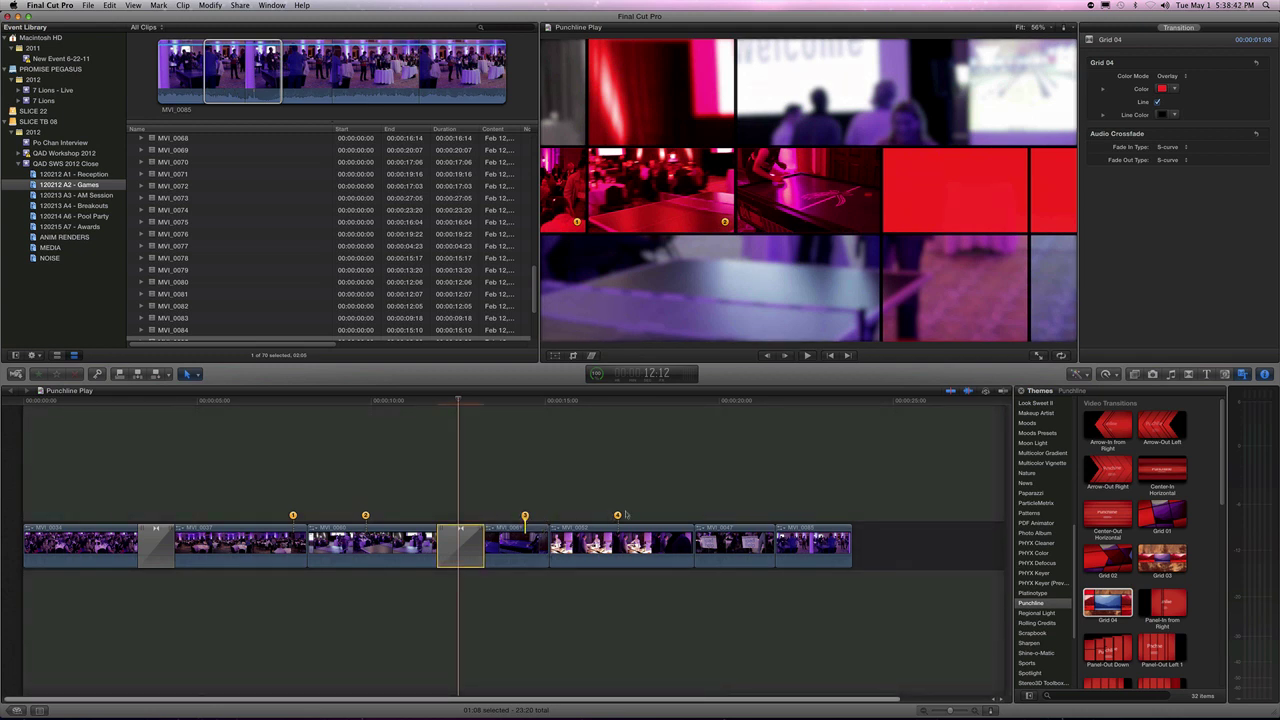
{"action": "left_click_drag", "start_coordinate": [619, 516], "coordinate": [727, 517]}
{"action": "left_click_drag", "start_coordinate": [366, 517], "coordinate": [402, 517]}
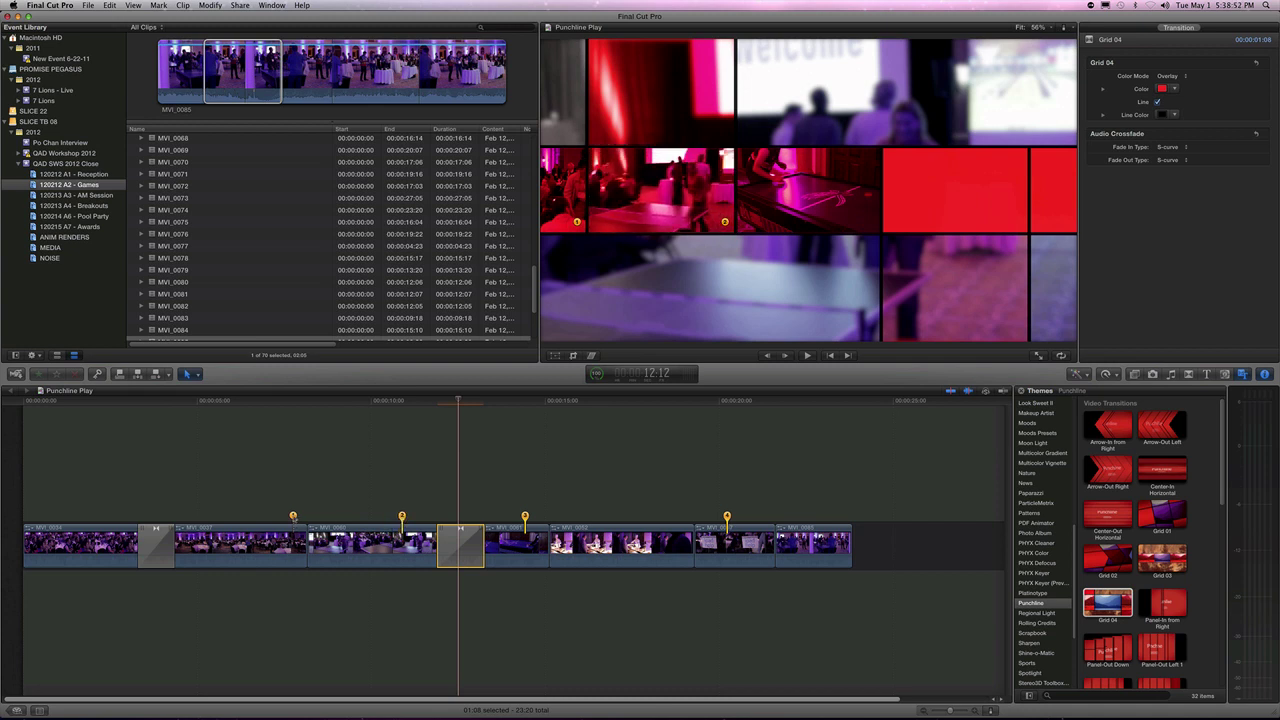
{"action": "left_click_drag", "start_coordinate": [293, 517], "coordinate": [275, 517]}
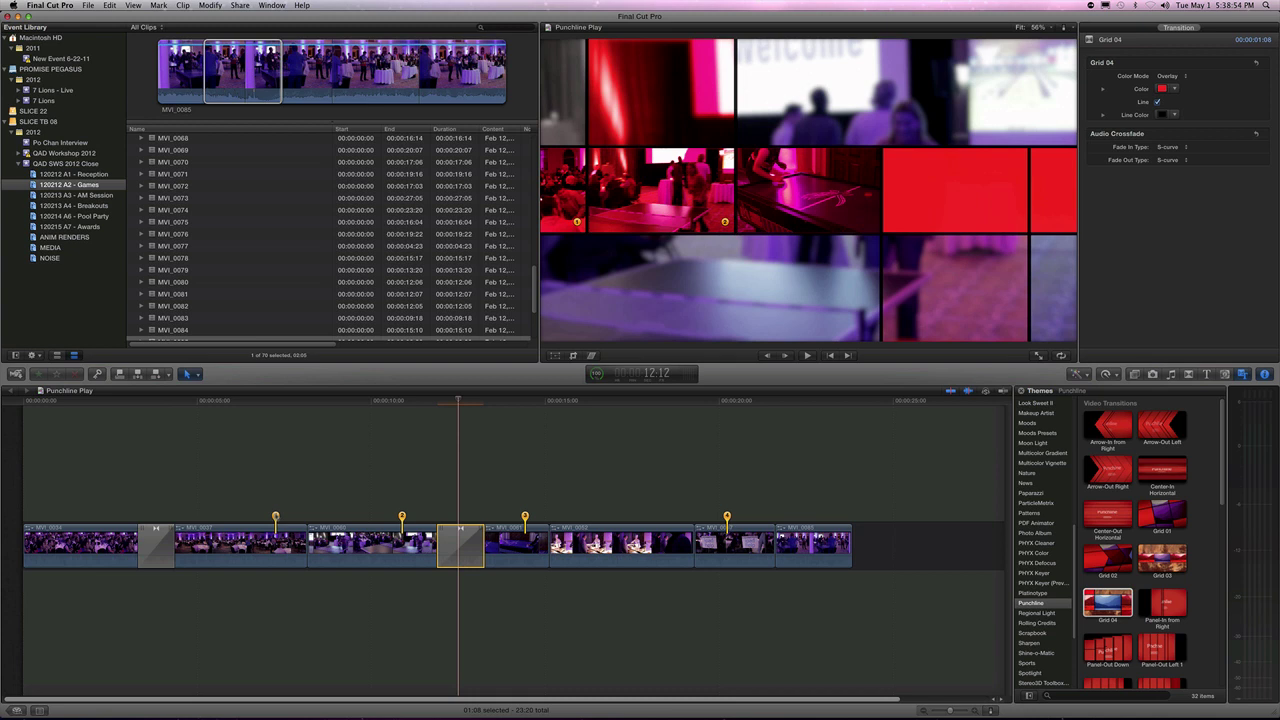
{"action": "left_click_drag", "start_coordinate": [525, 517], "coordinate": [579, 517]}
{"action": "left_click", "coordinate": [423, 402]}
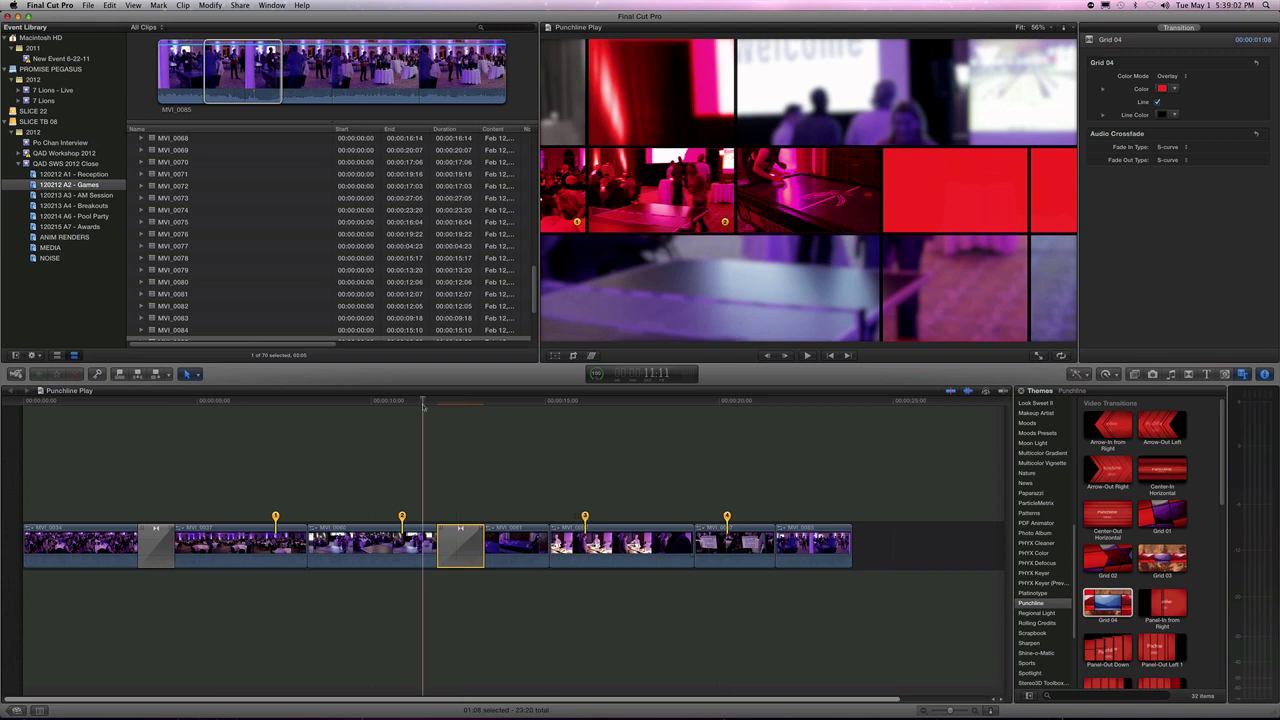
{"action": "key", "text": "space"}
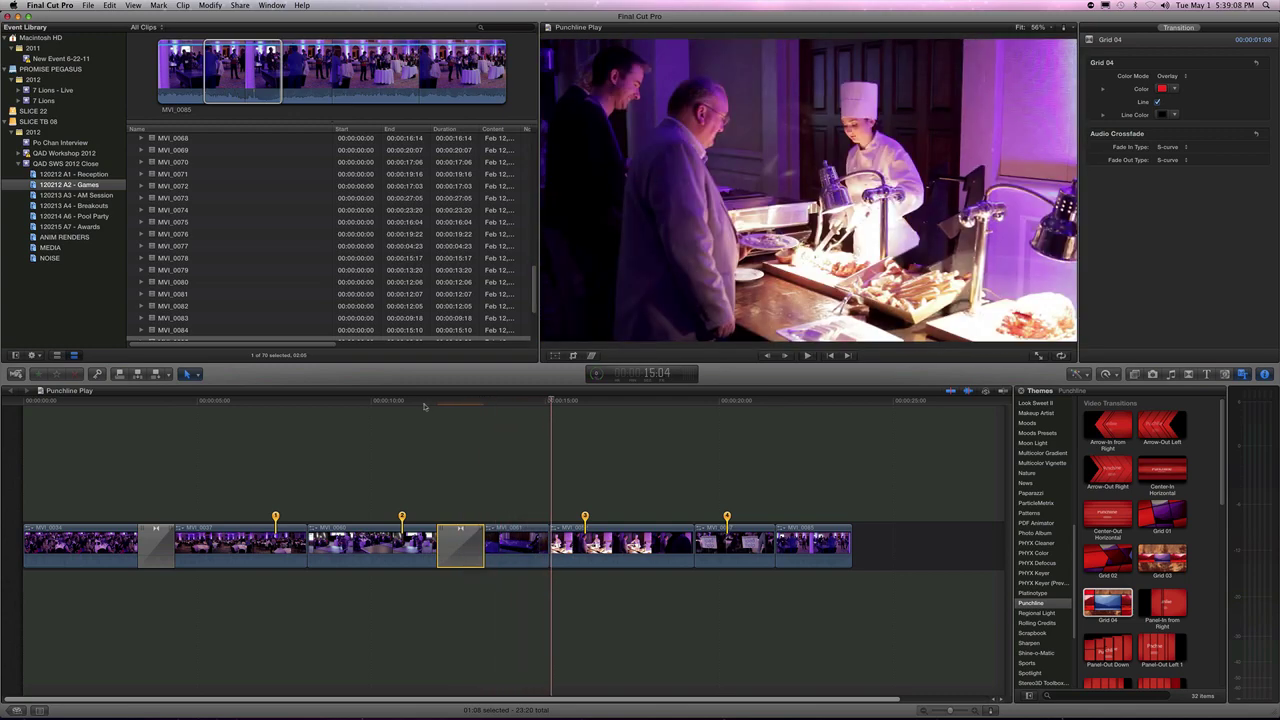
Change the Grid 04 tint from red to blue in the colour picker
{"action": "left_click", "coordinate": [463, 398]}
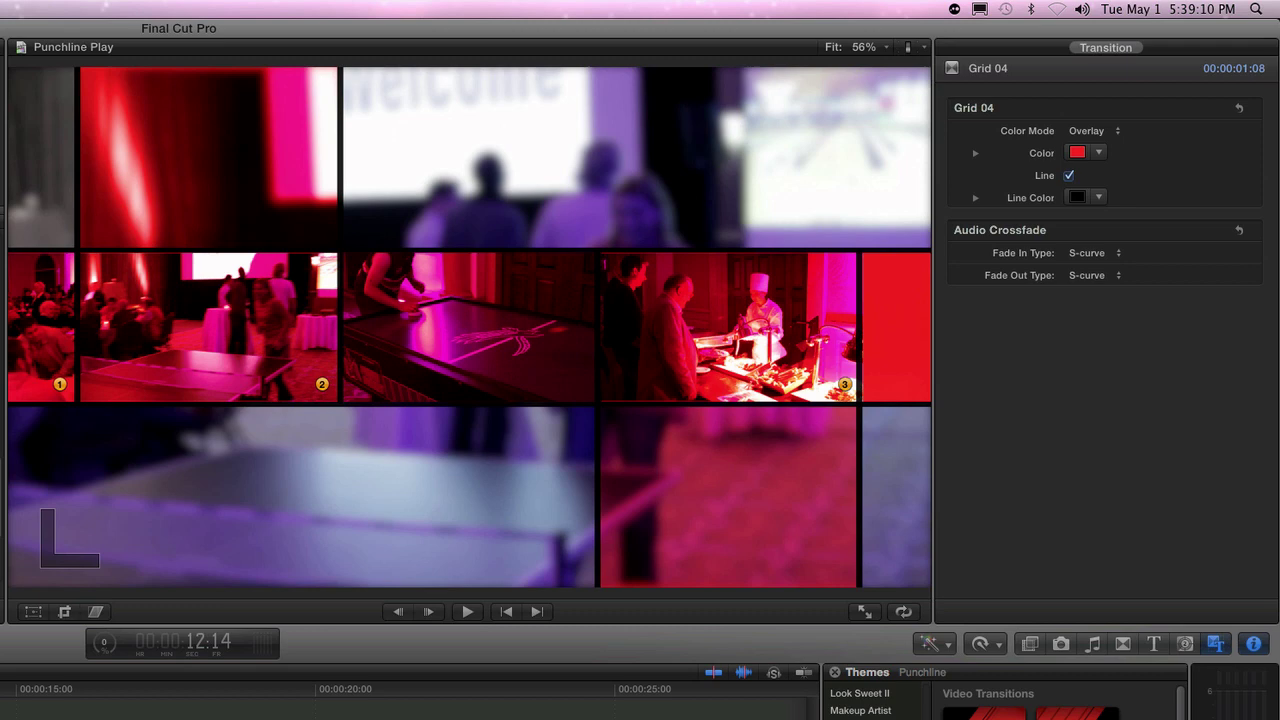
{"action": "key", "text": "Right"}
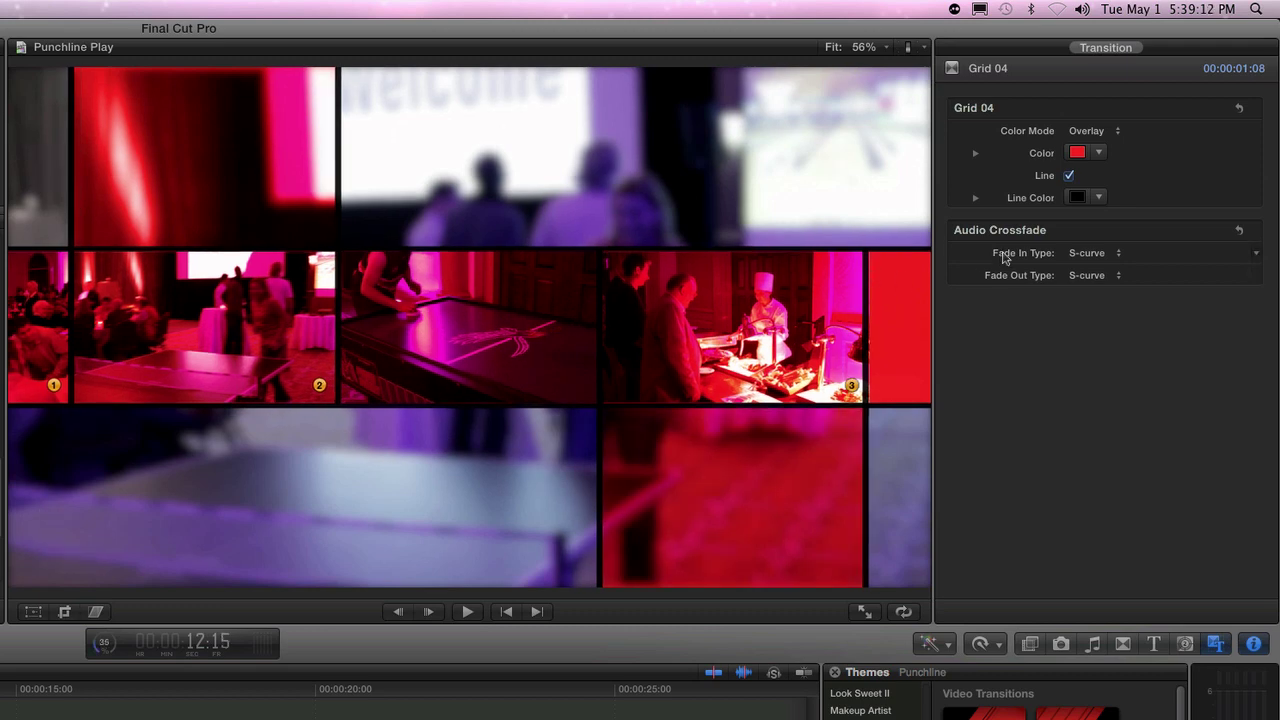
{"action": "left_click", "coordinate": [1077, 152]}
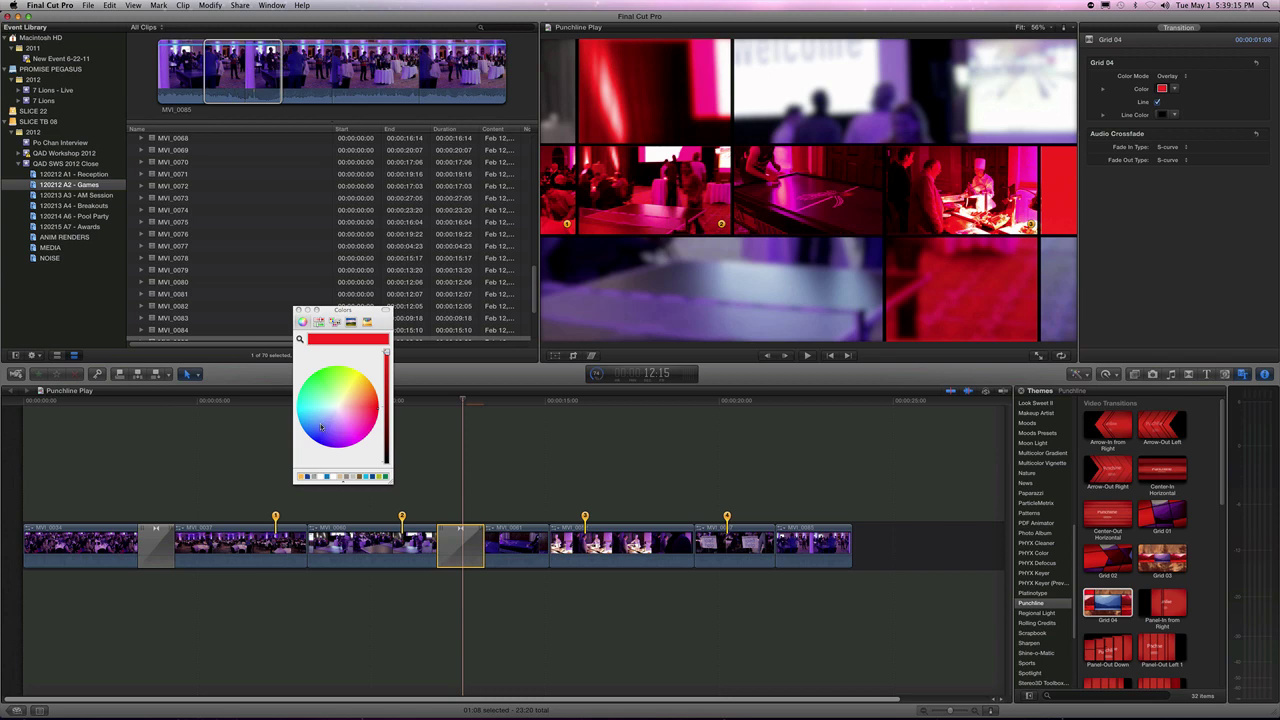
{"action": "left_click", "coordinate": [321, 427]}
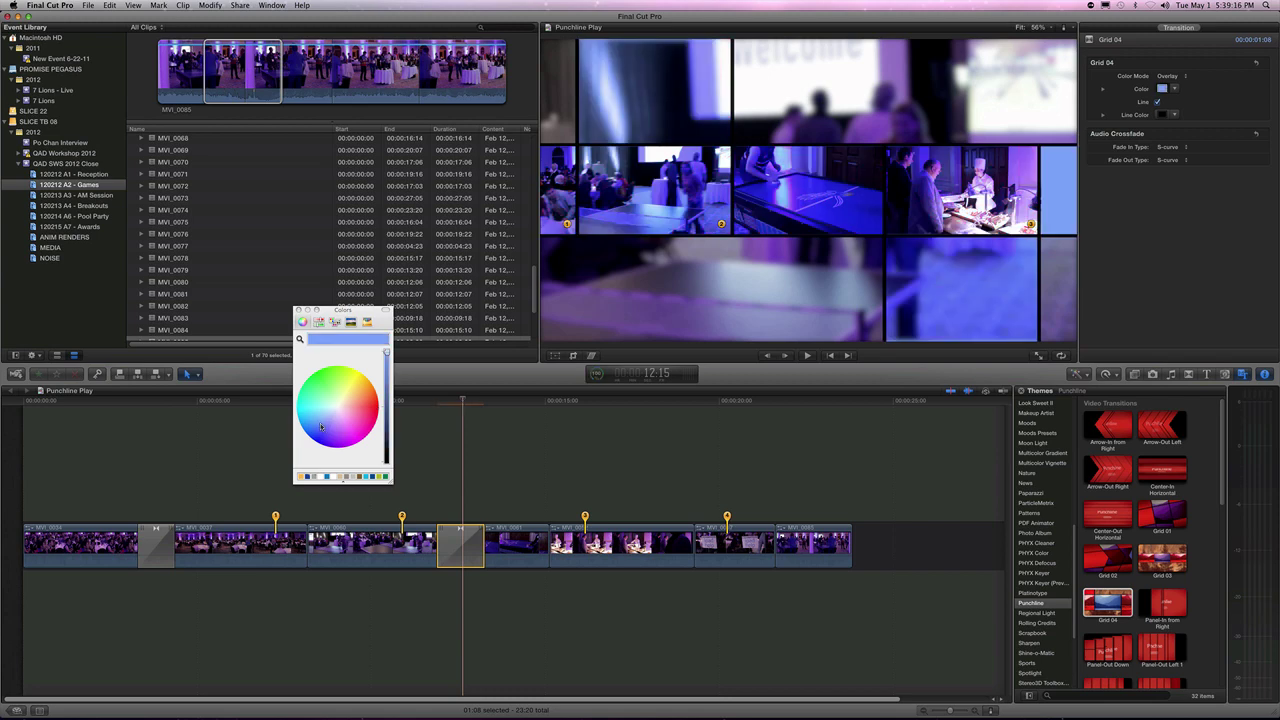
{"action": "mouse_move", "coordinate": [321, 424]}
{"action": "left_mouse_down"}
{"action": "mouse_move", "coordinate": [335, 412]}
{"action": "mouse_move", "coordinate": [325, 405]}
{"action": "left_mouse_up"}
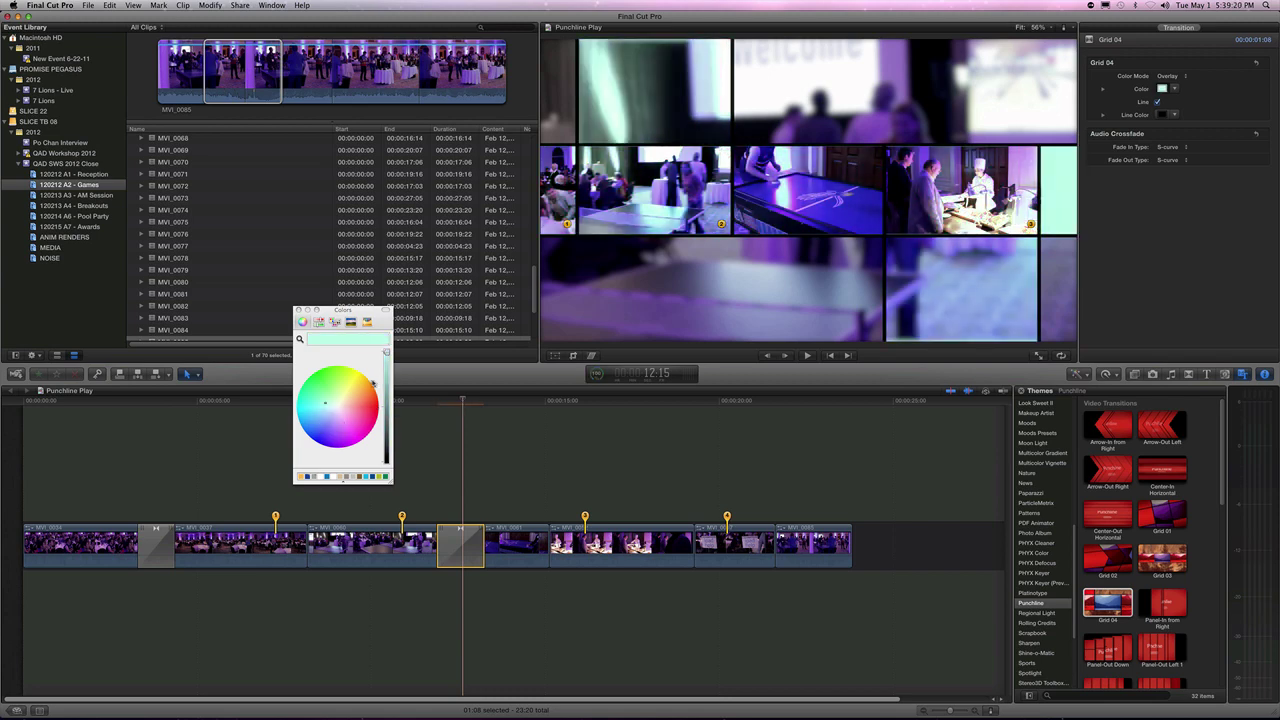
{"action": "left_click", "coordinate": [375, 395]}
{"action": "left_click", "coordinate": [298, 311]}
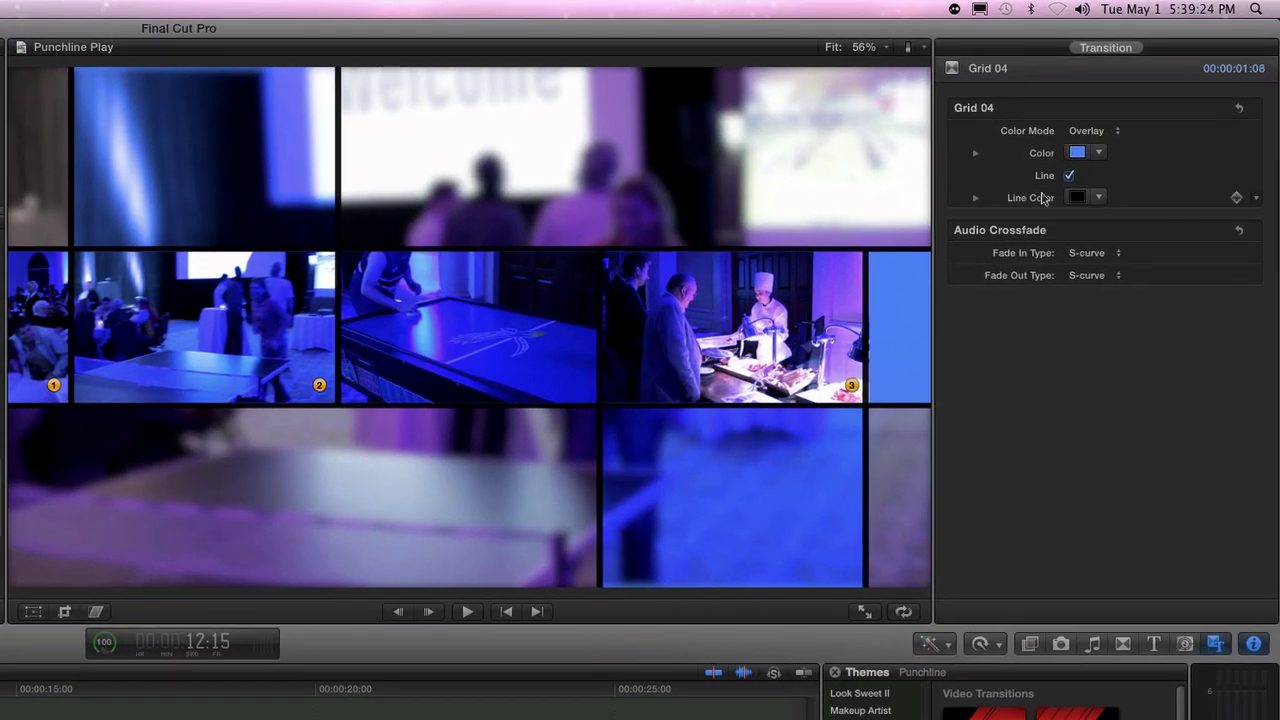
Toggle the grid lines off and on, then set their colour to yellow
{"action": "left_click", "coordinate": [1069, 176]}
{"action": "left_click", "coordinate": [1069, 176]}
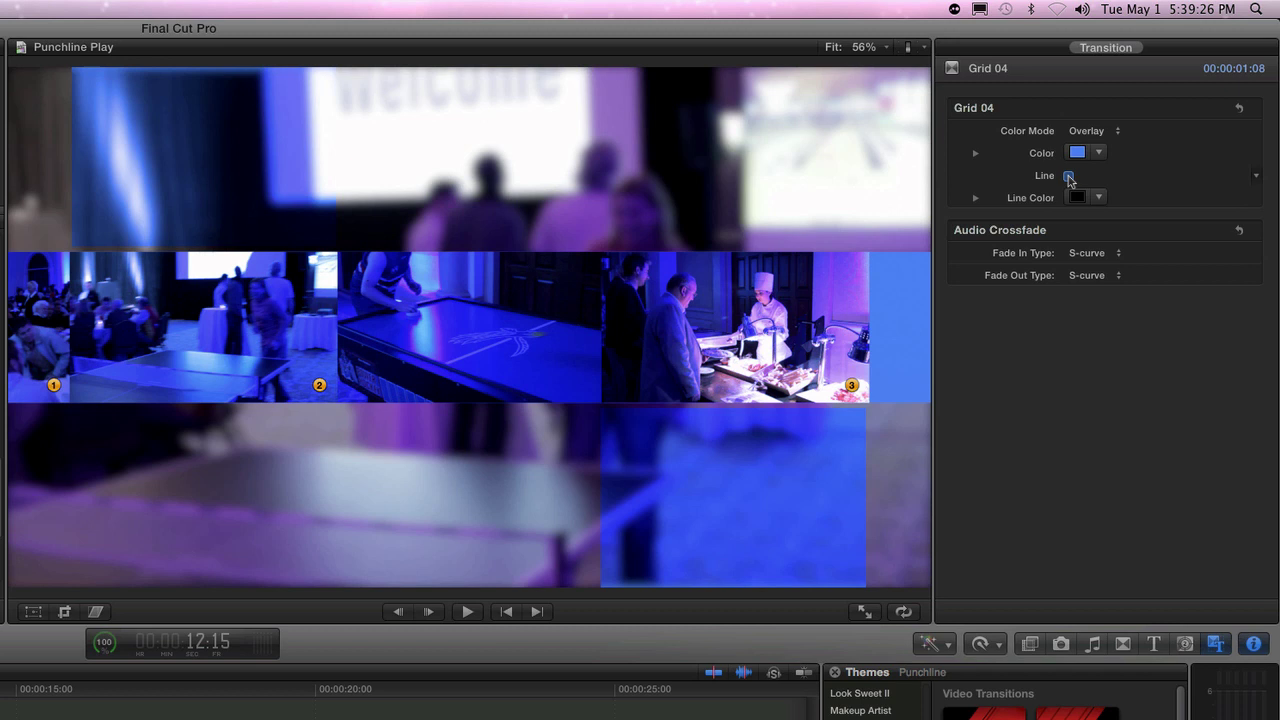
{"action": "left_click", "coordinate": [1099, 198]}
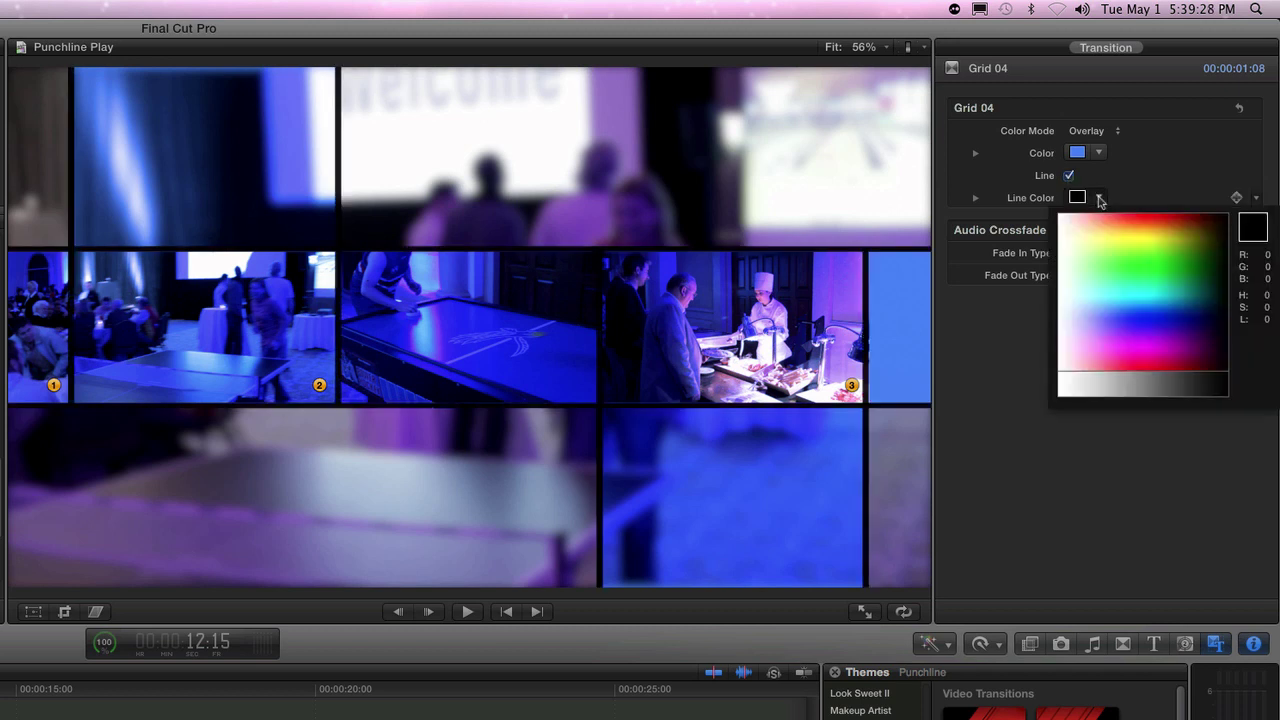
{"action": "left_click", "coordinate": [1138, 253]}
{"action": "left_click", "coordinate": [1168, 230]}
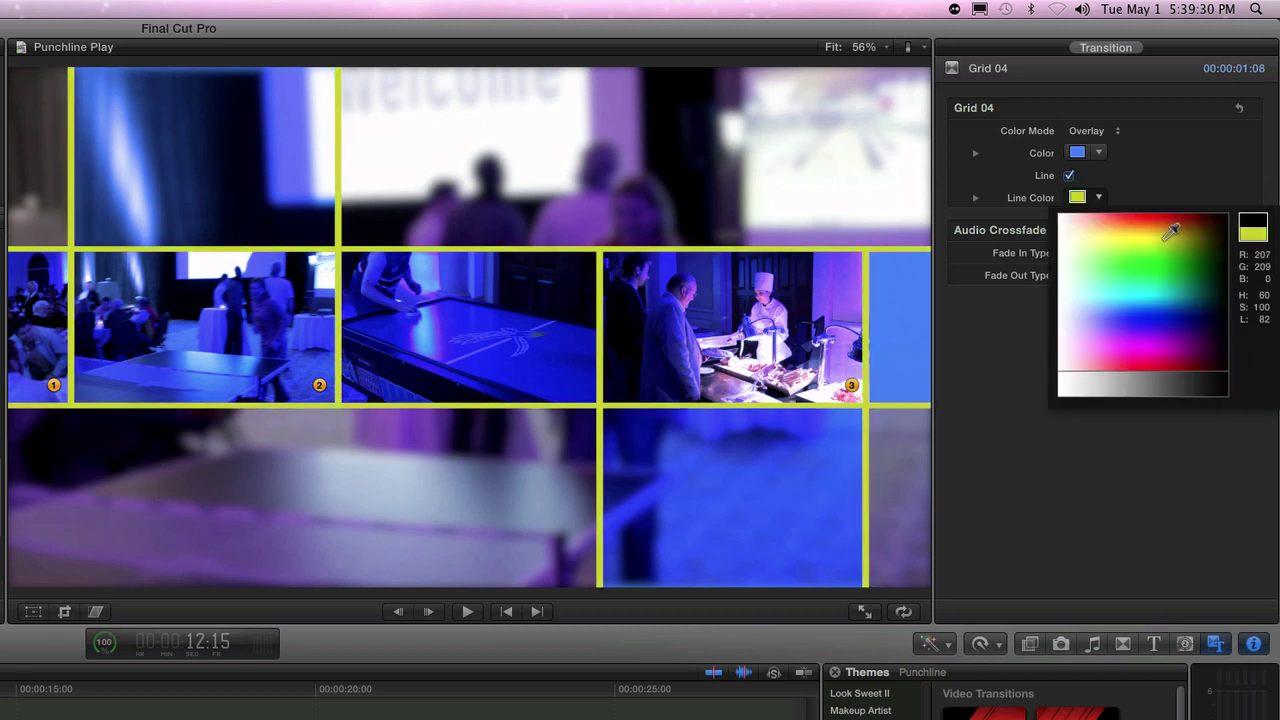
{"action": "key", "text": "Return"}
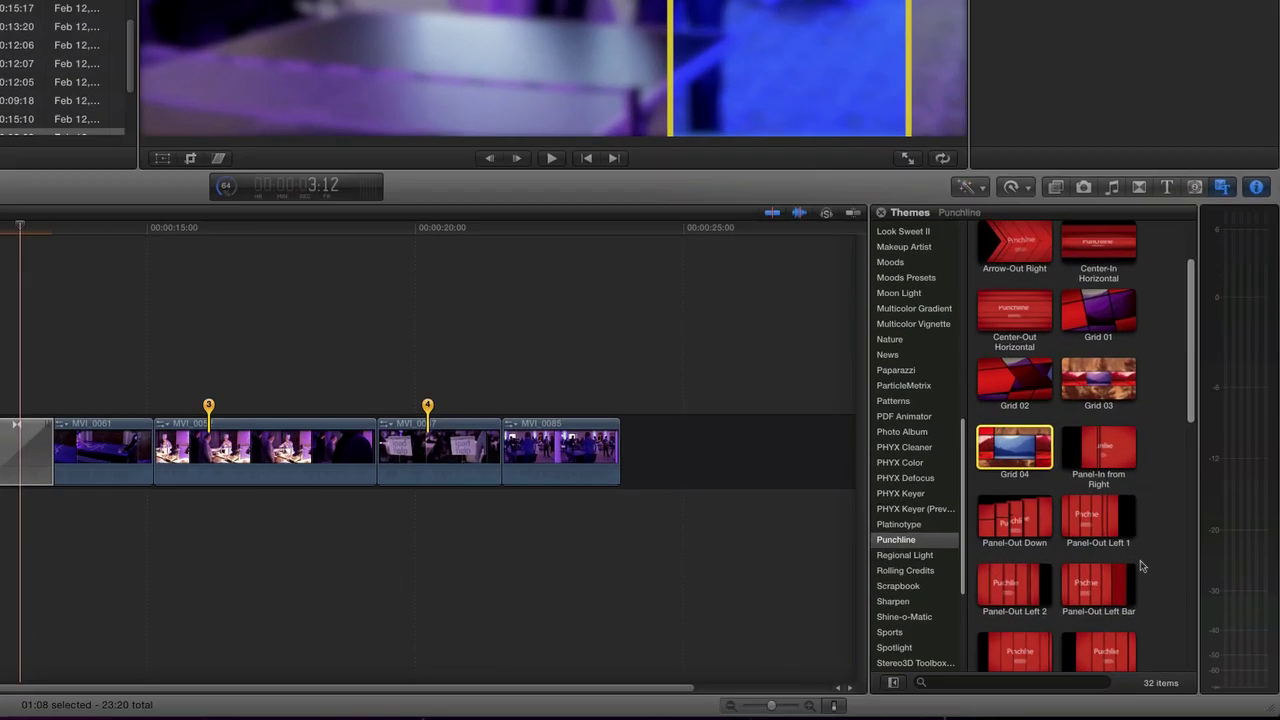
Place the Center Cut to Left title above the clips and park the playhead on it
{"action": "scroll", "coordinate": [1190, 620], "scroll_direction": "down", "scroll_amount": 4}
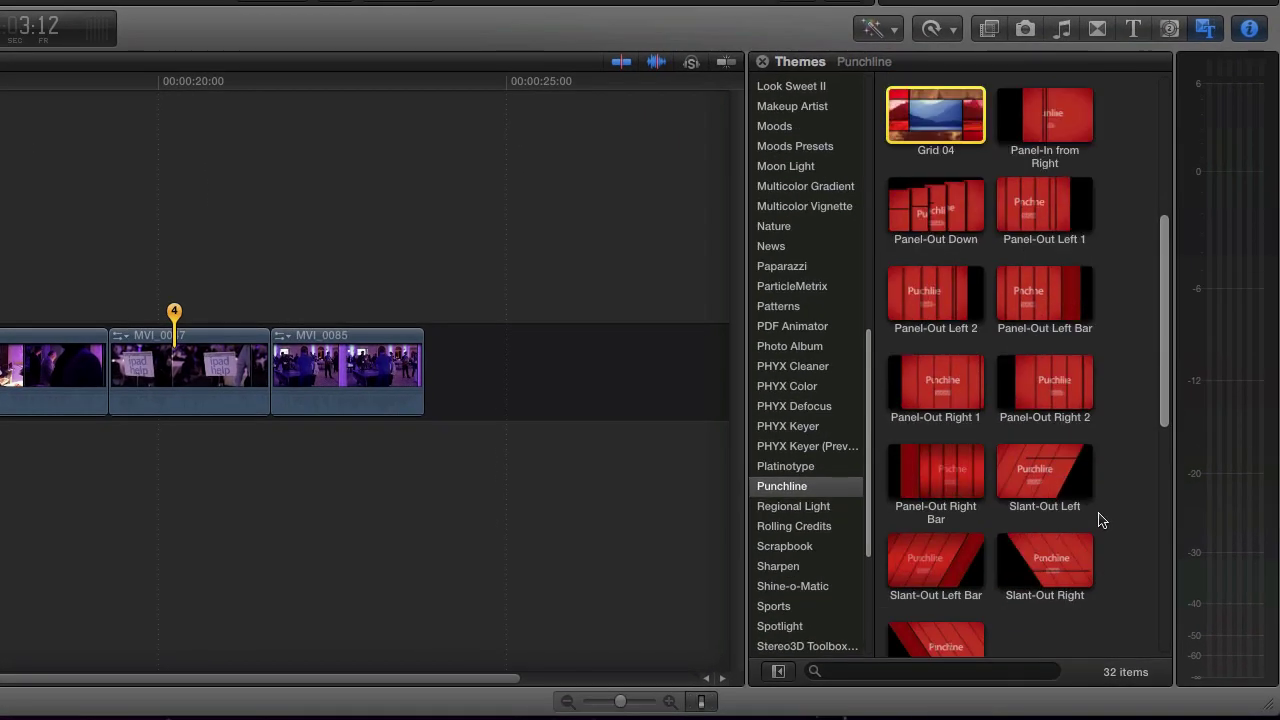
{"action": "scroll", "coordinate": [1100, 520], "scroll_direction": "down", "scroll_amount": 6}
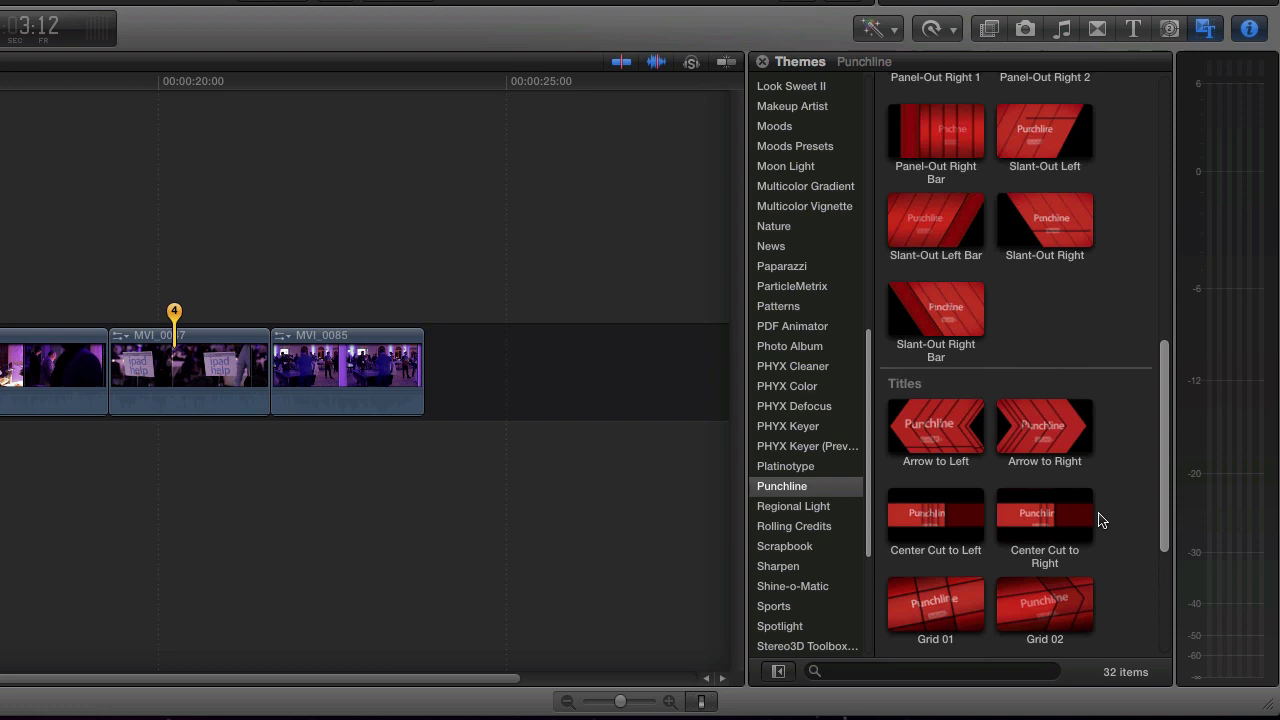
{"action": "scroll", "coordinate": [1101, 519], "scroll_direction": "down", "scroll_amount": 2}
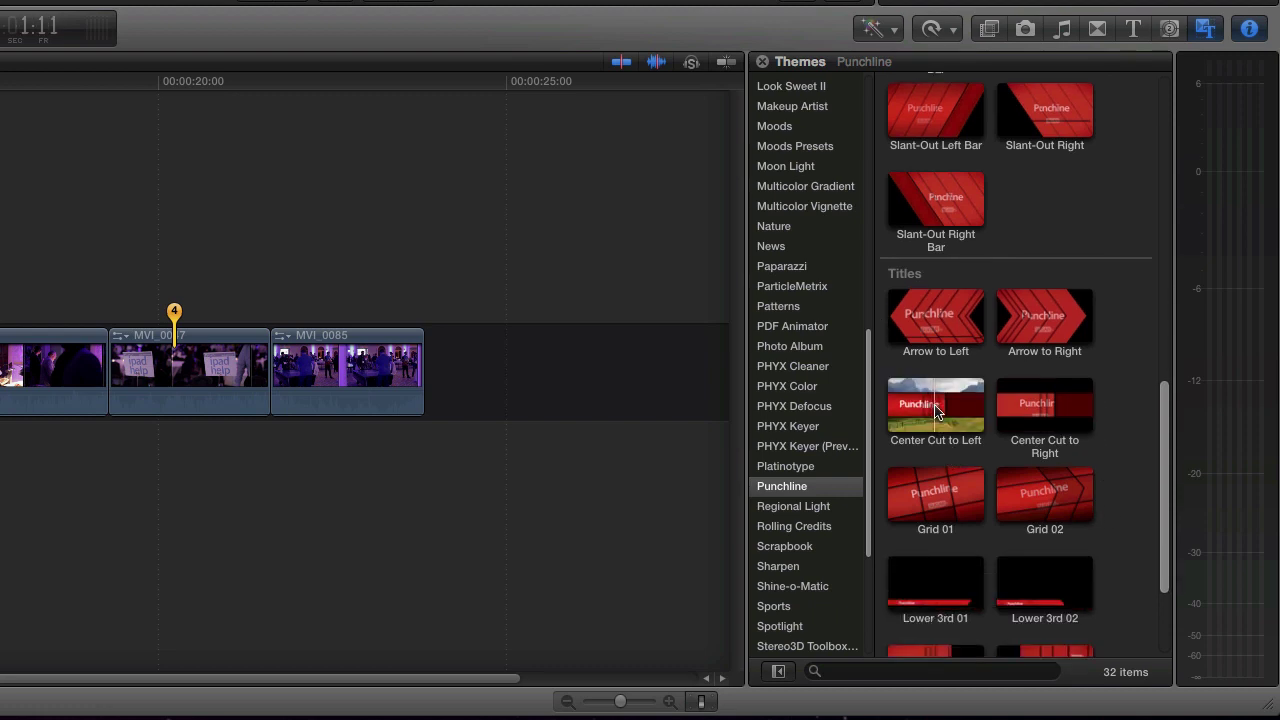
{"action": "left_click_drag", "start_coordinate": [935, 410], "coordinate": [276, 272]}
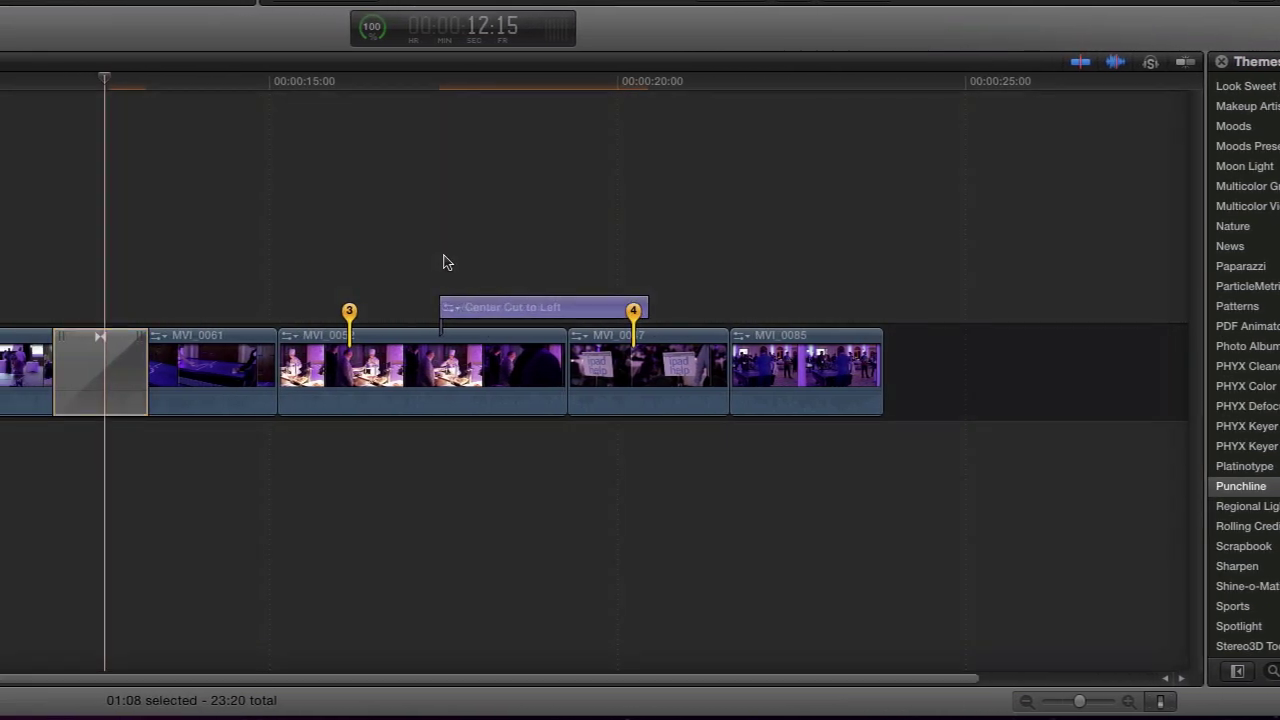
{"action": "left_click", "coordinate": [485, 91]}
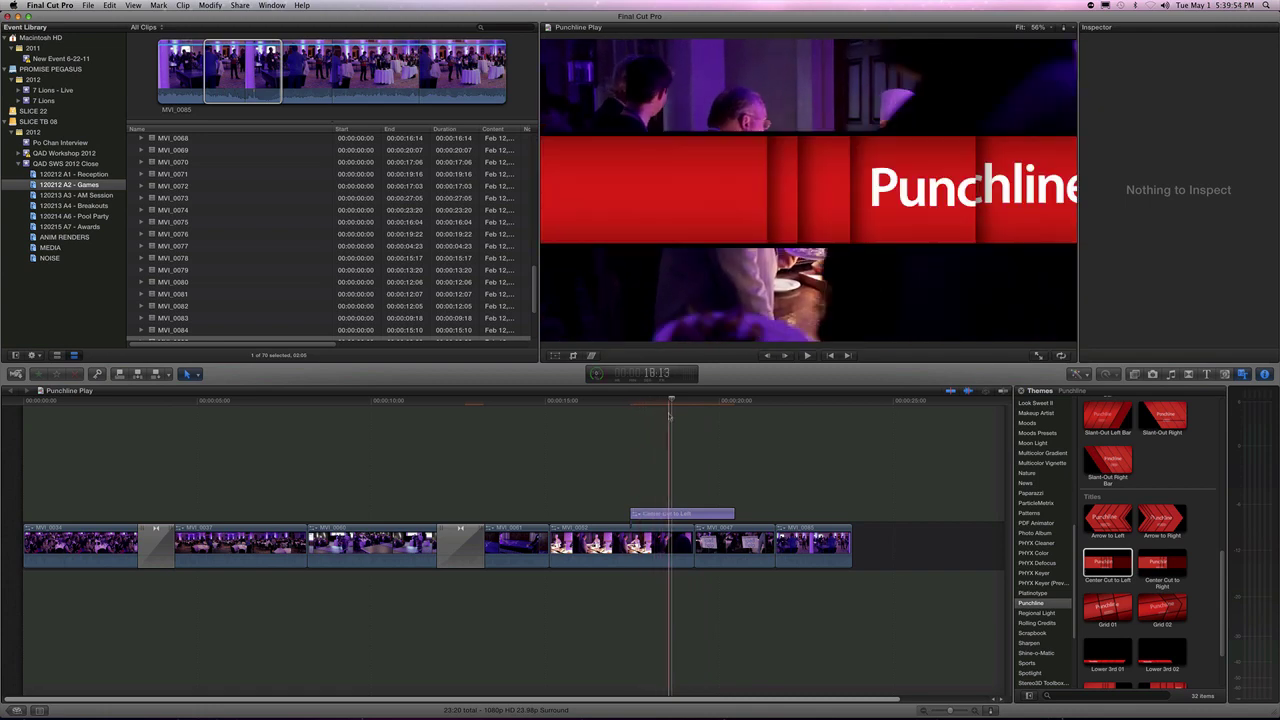
Try opening the Center Cut to Left title in Motion, then dismiss the locked-document alert
{"action": "right_click", "coordinate": [1100, 562]}
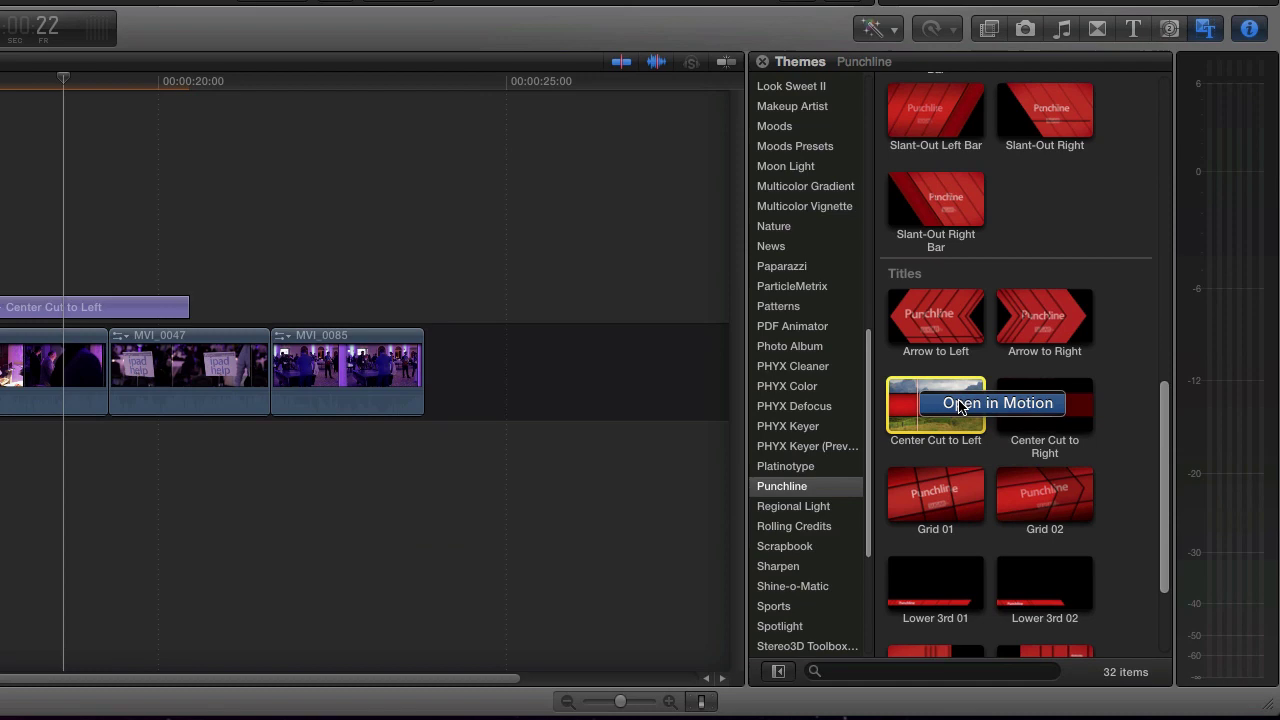
{"action": "left_click", "coordinate": [960, 405]}
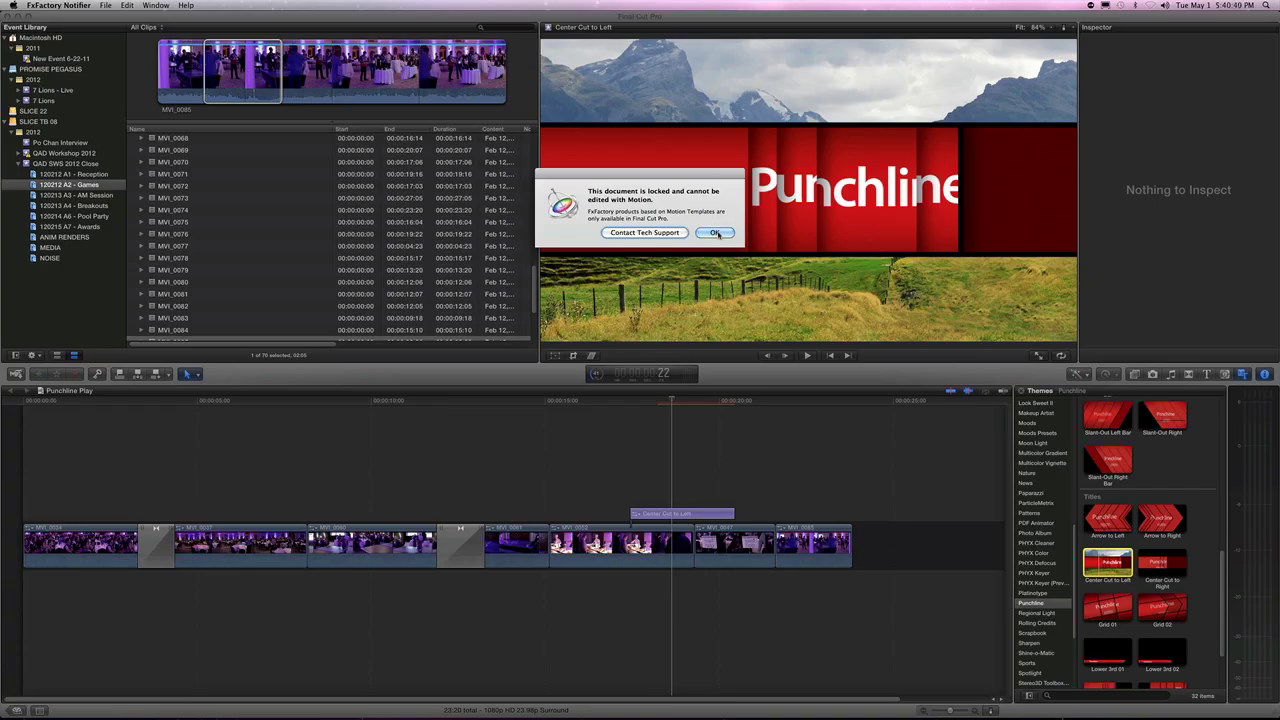
{"action": "left_click", "coordinate": [656, 398]}
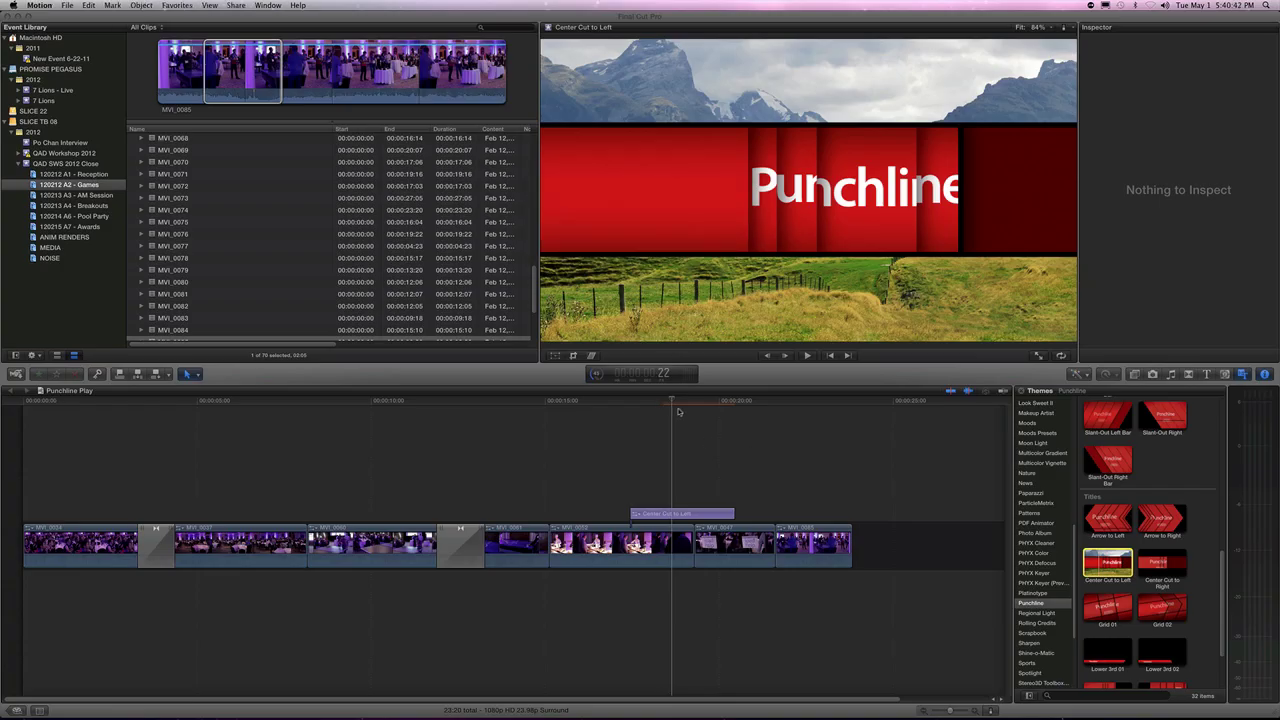
Replace the title's Punchline text with 'My title for you' and preview it animating in
{"action": "left_click", "coordinate": [679, 515]}
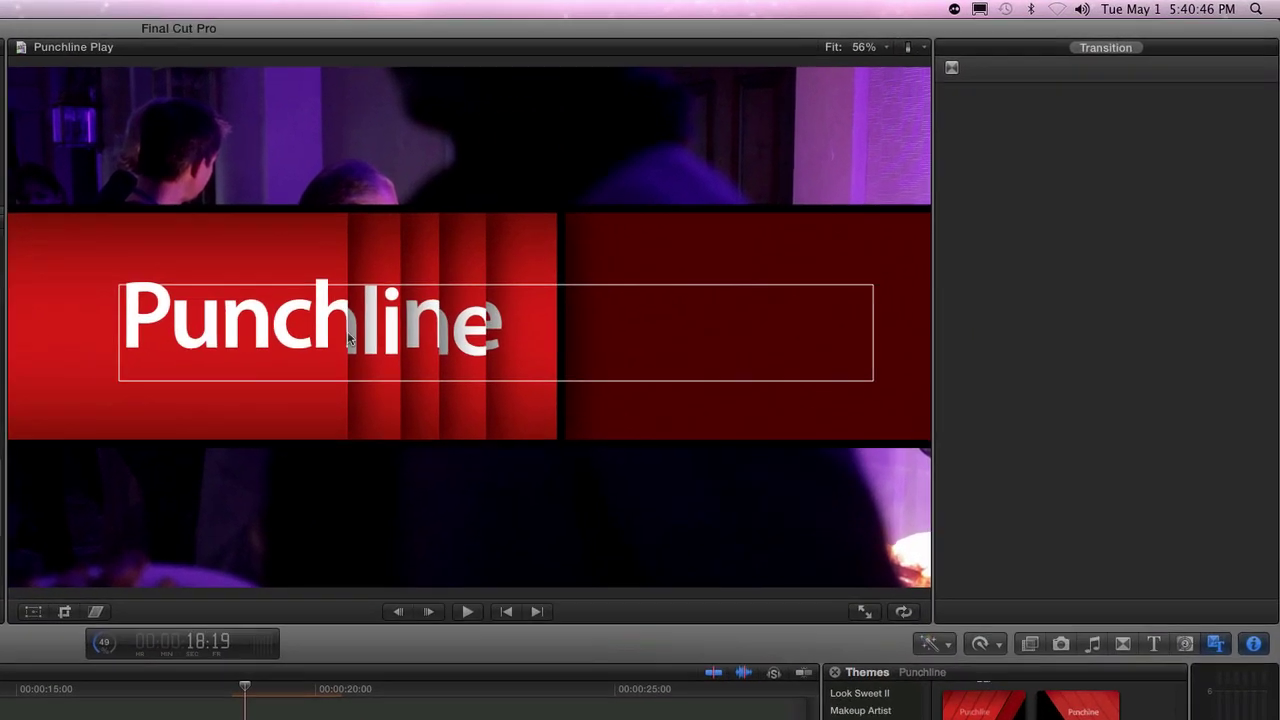
{"action": "double_click", "coordinate": [739, 200]}
{"action": "double_click", "coordinate": [349, 335]}
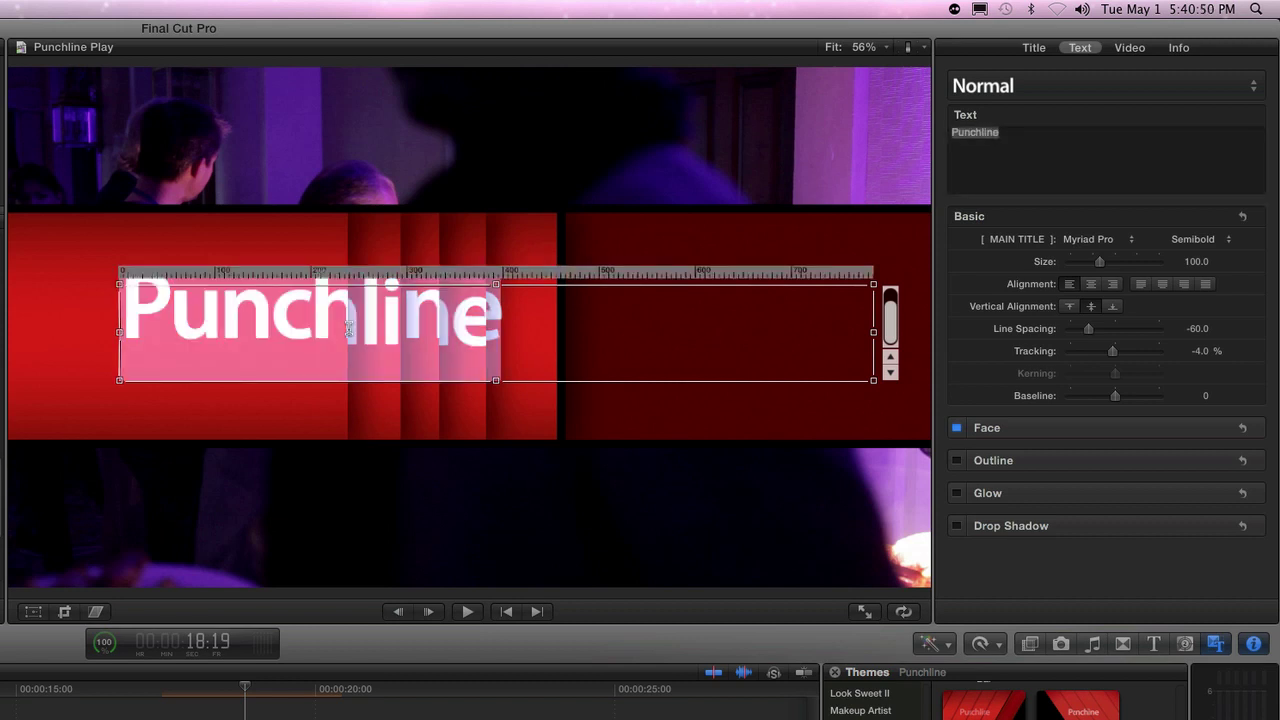
{"action": "type", "text": "M"}
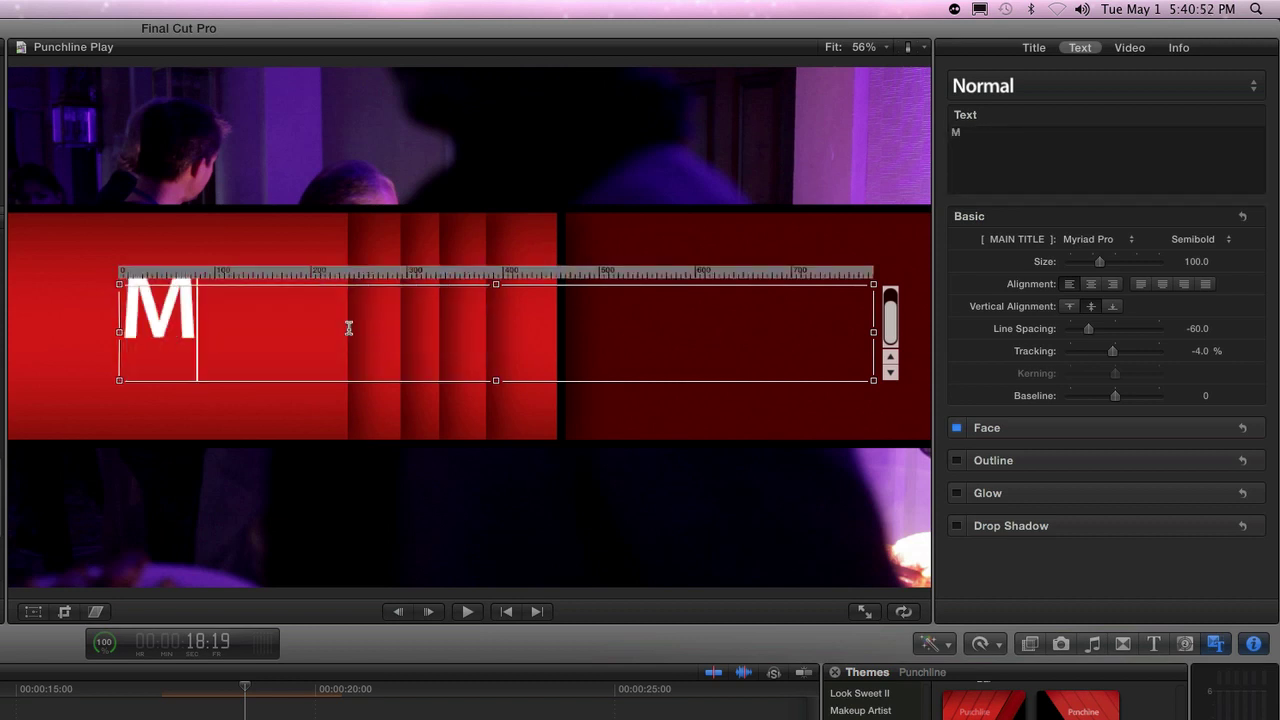
{"action": "type", "text": "y title for you"}
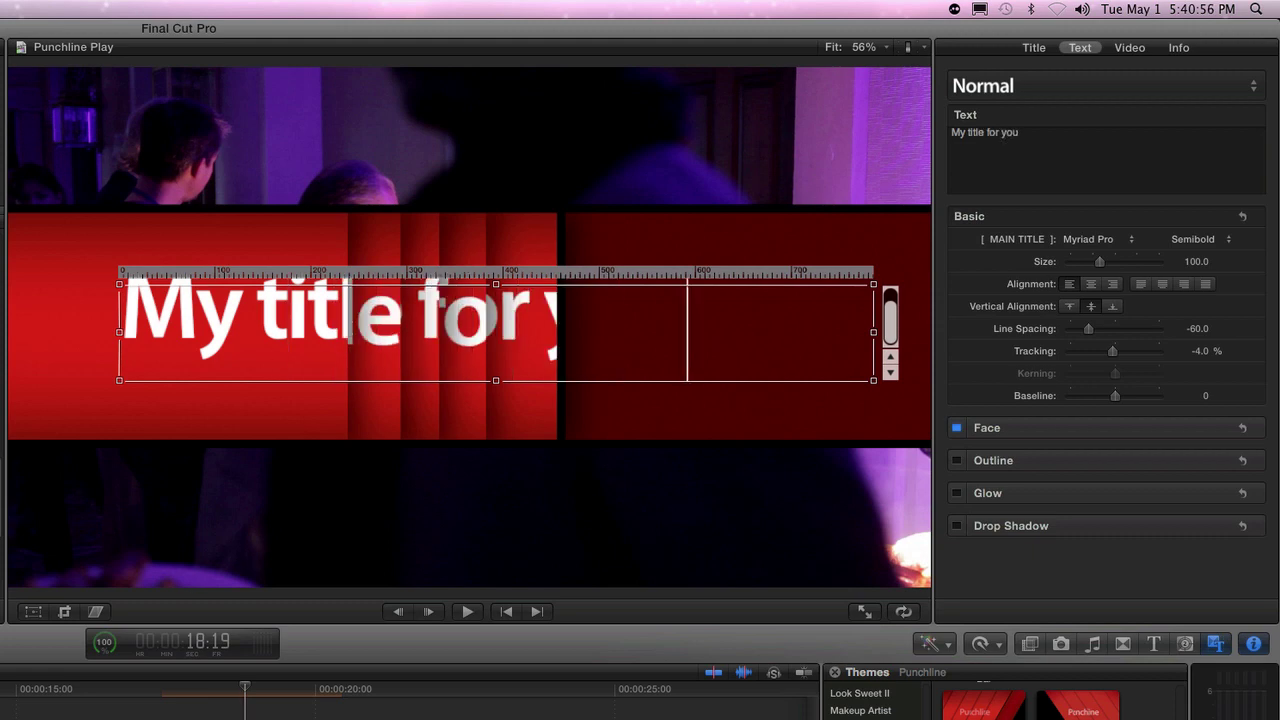
{"action": "left_click", "coordinate": [180, 696]}
{"action": "left_click_drag", "start_coordinate": [183, 697], "coordinate": [252, 712]}
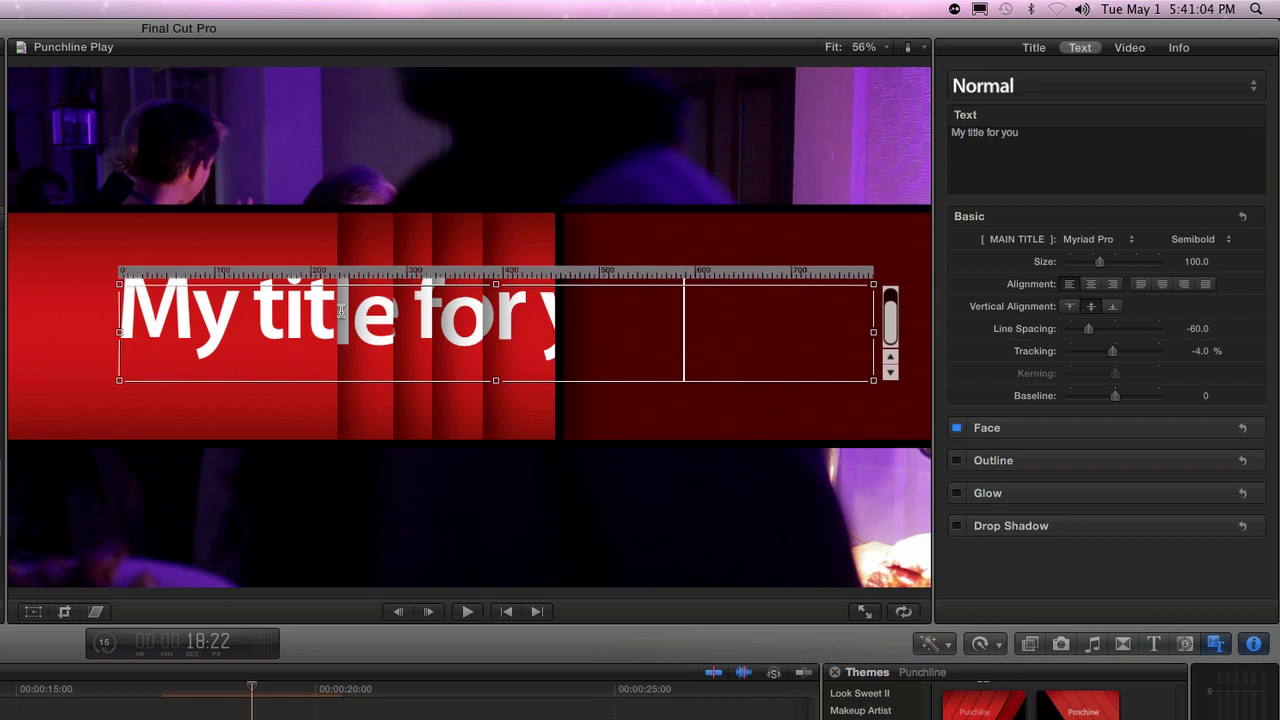
Replace the whole title text with 'My Title'
{"action": "key", "text": "super+a"}
{"action": "type", "text": "My Title"}
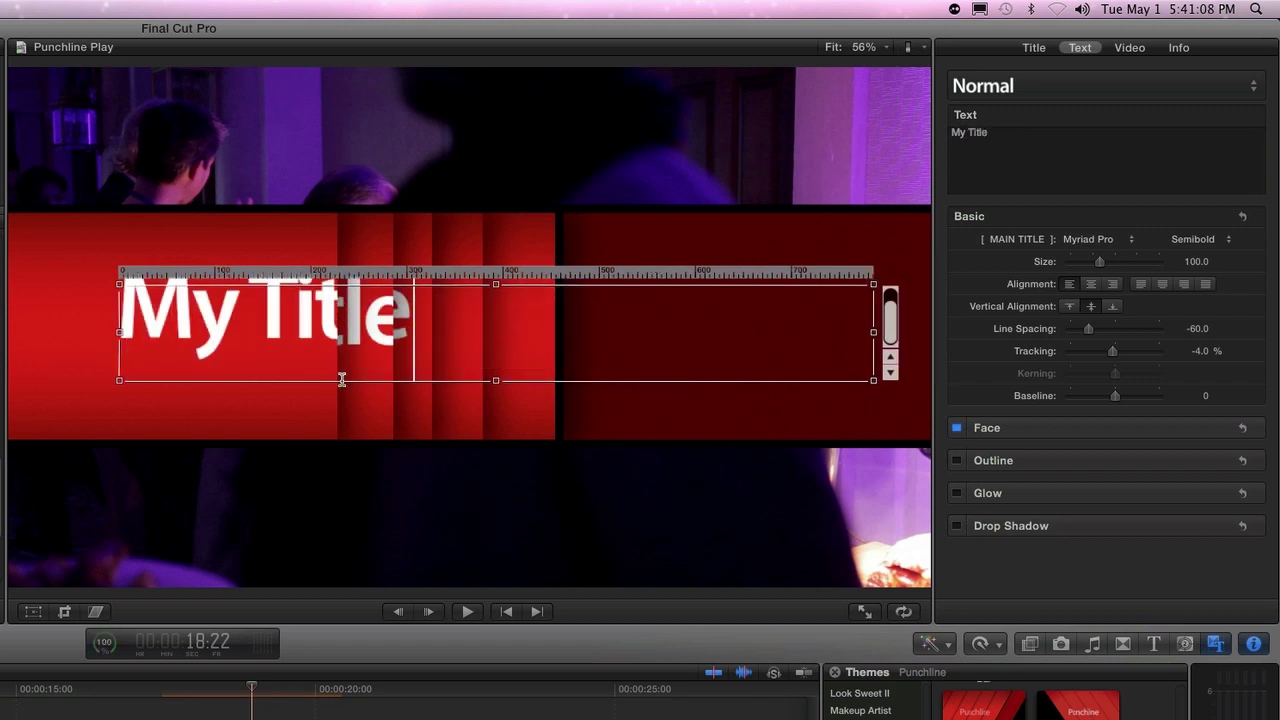
{"action": "key", "text": "Up"}
{"action": "key", "text": "super+a"}
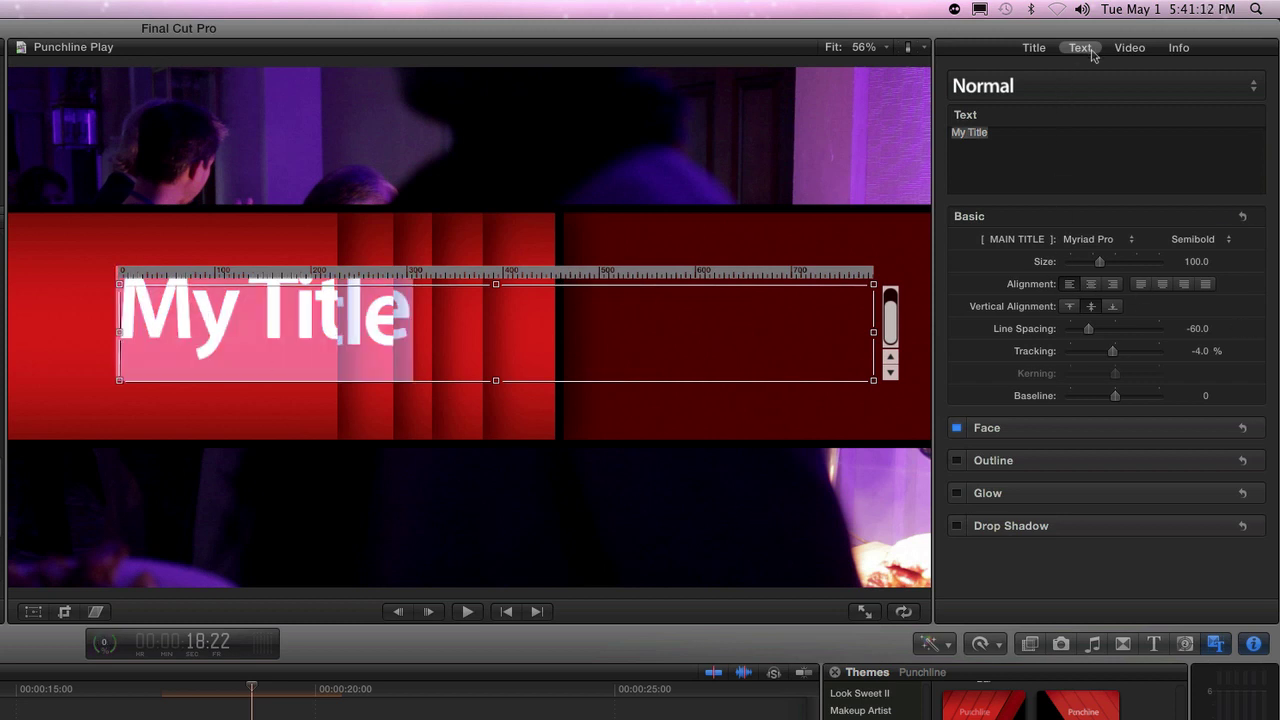
Turn on All Caps for the title, with small capitals at about 72%
{"action": "left_click", "coordinate": [1090, 52]}
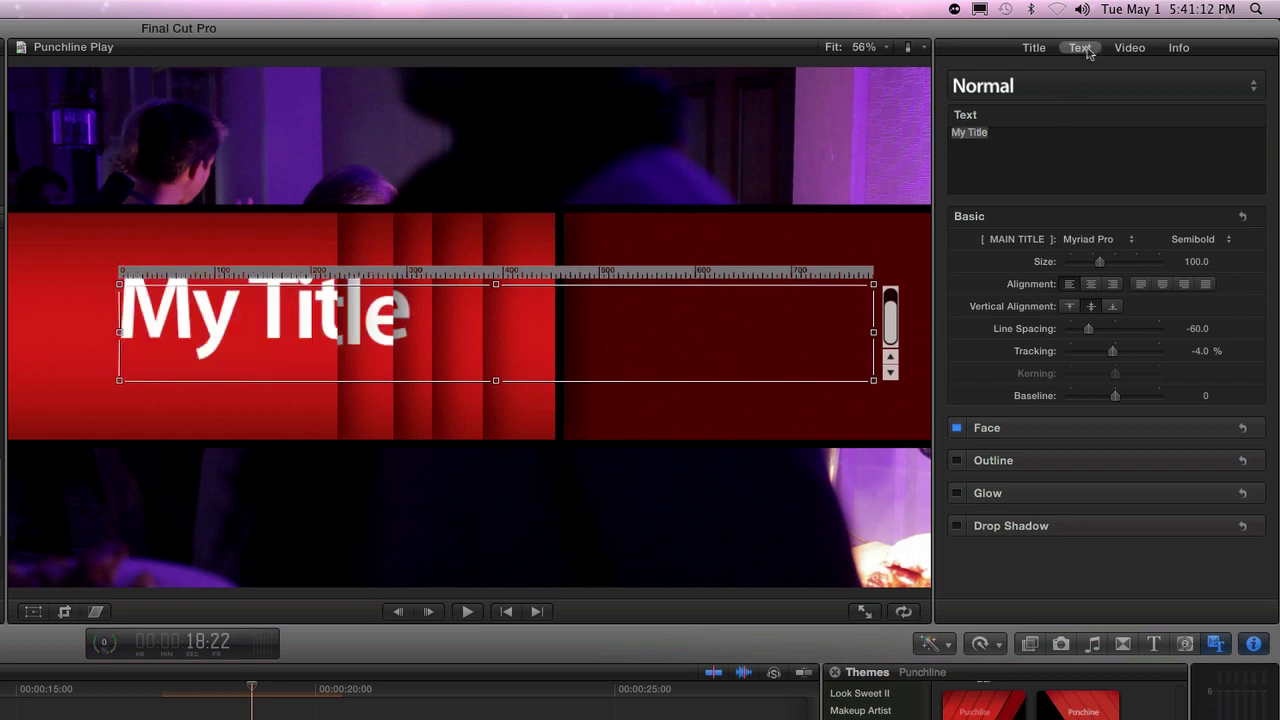
{"action": "left_click", "coordinate": [1036, 50]}
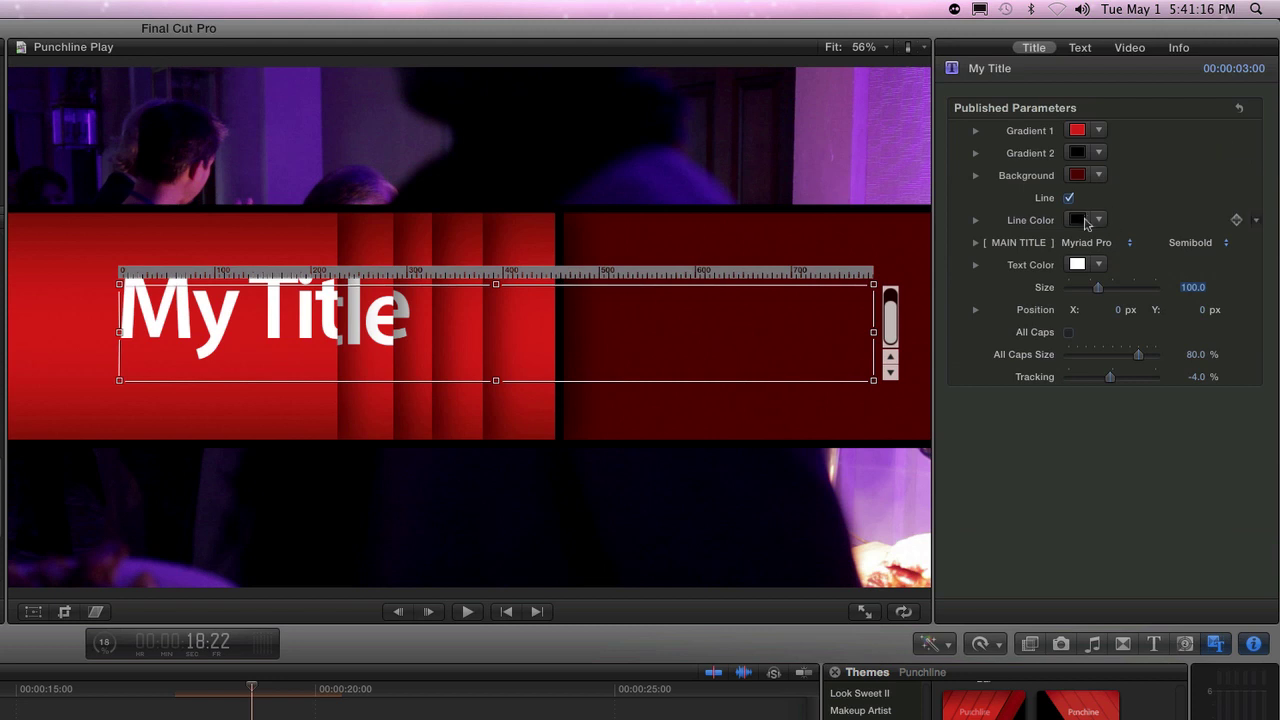
{"action": "left_click", "coordinate": [1068, 332]}
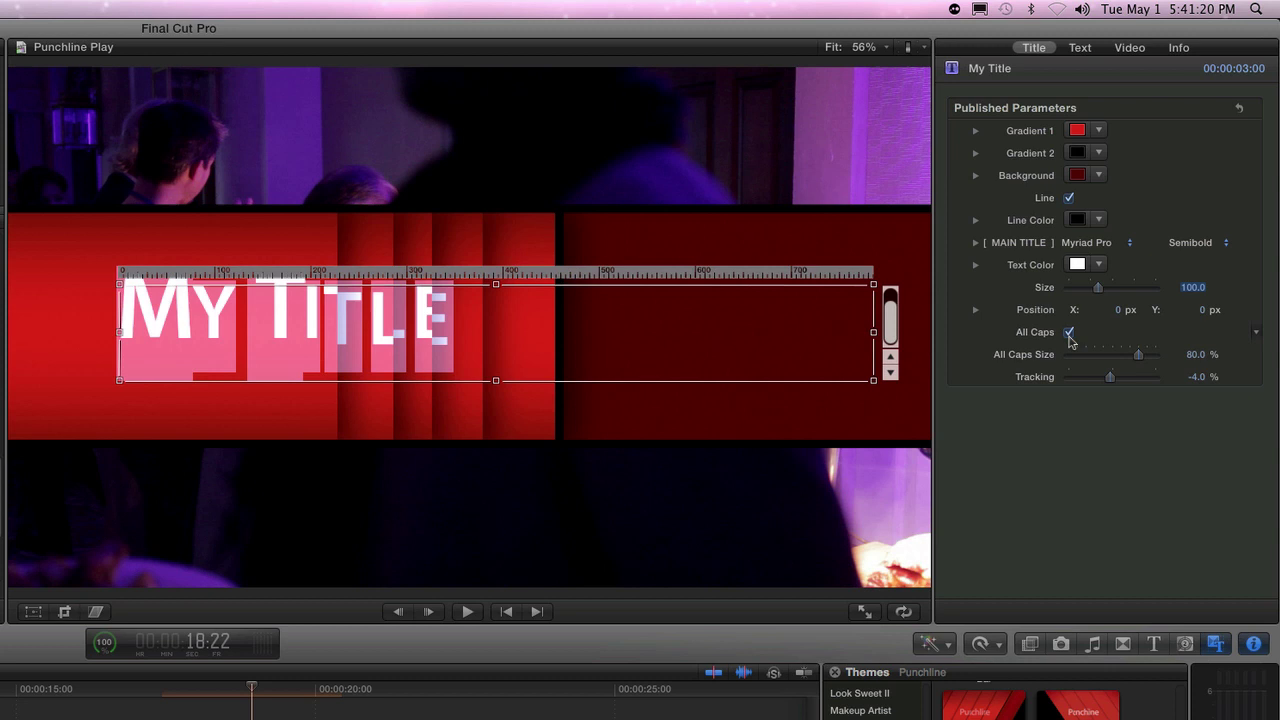
{"action": "mouse_move", "coordinate": [1143, 360]}
{"action": "left_mouse_down"}
{"action": "mouse_move", "coordinate": [1124, 358]}
{"action": "mouse_move", "coordinate": [1136, 360]}
{"action": "left_mouse_up"}
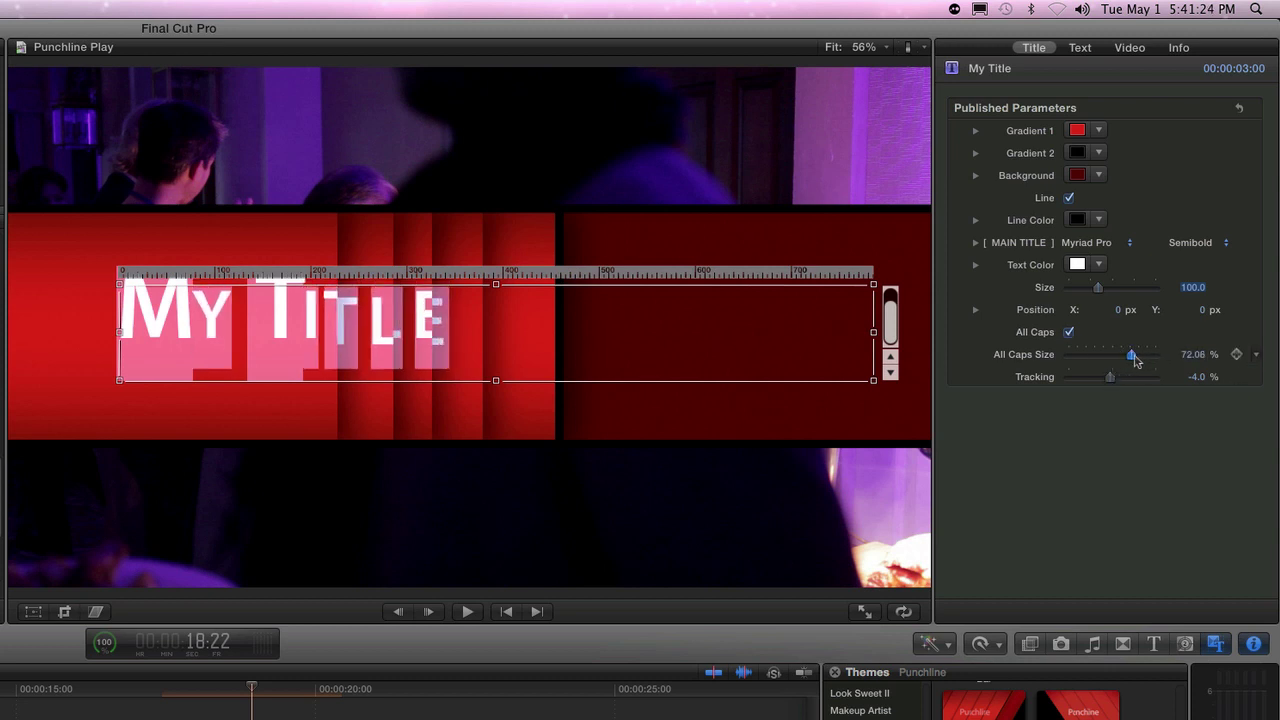
Left-align the title text, change it to 'Title', and deselect the clip
{"action": "left_click", "coordinate": [1081, 52]}
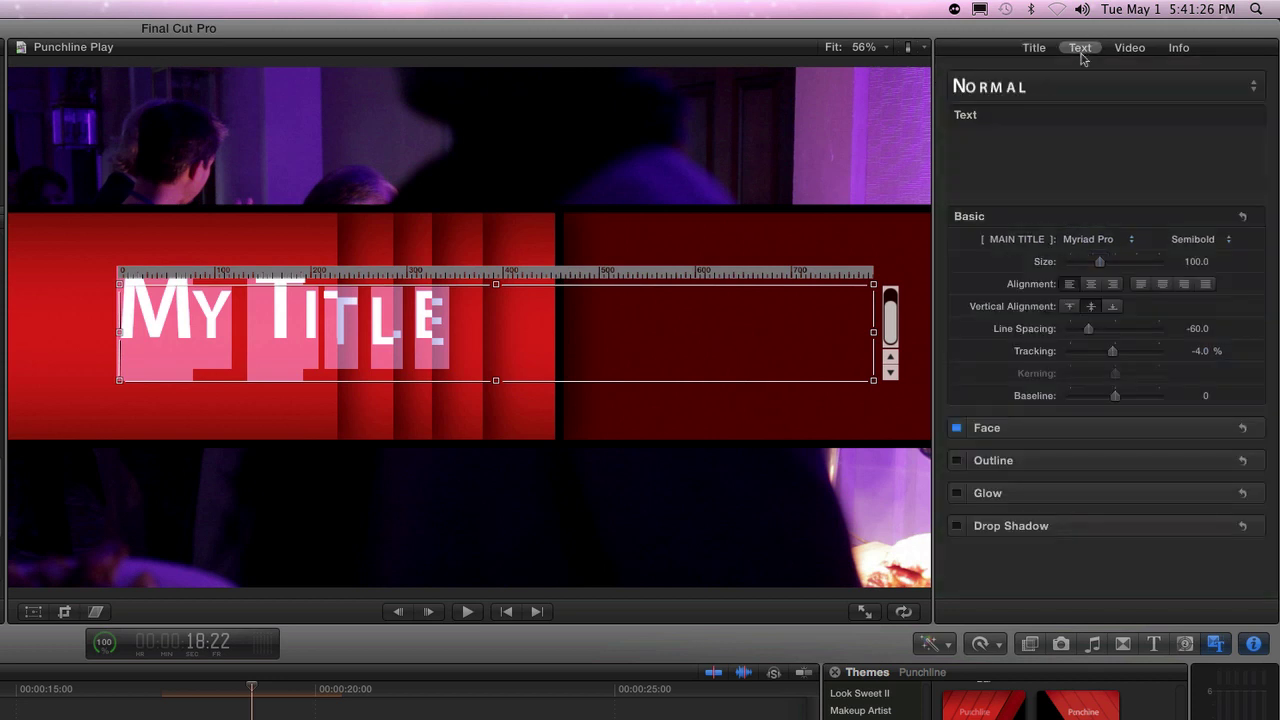
{"action": "left_click", "coordinate": [1092, 285]}
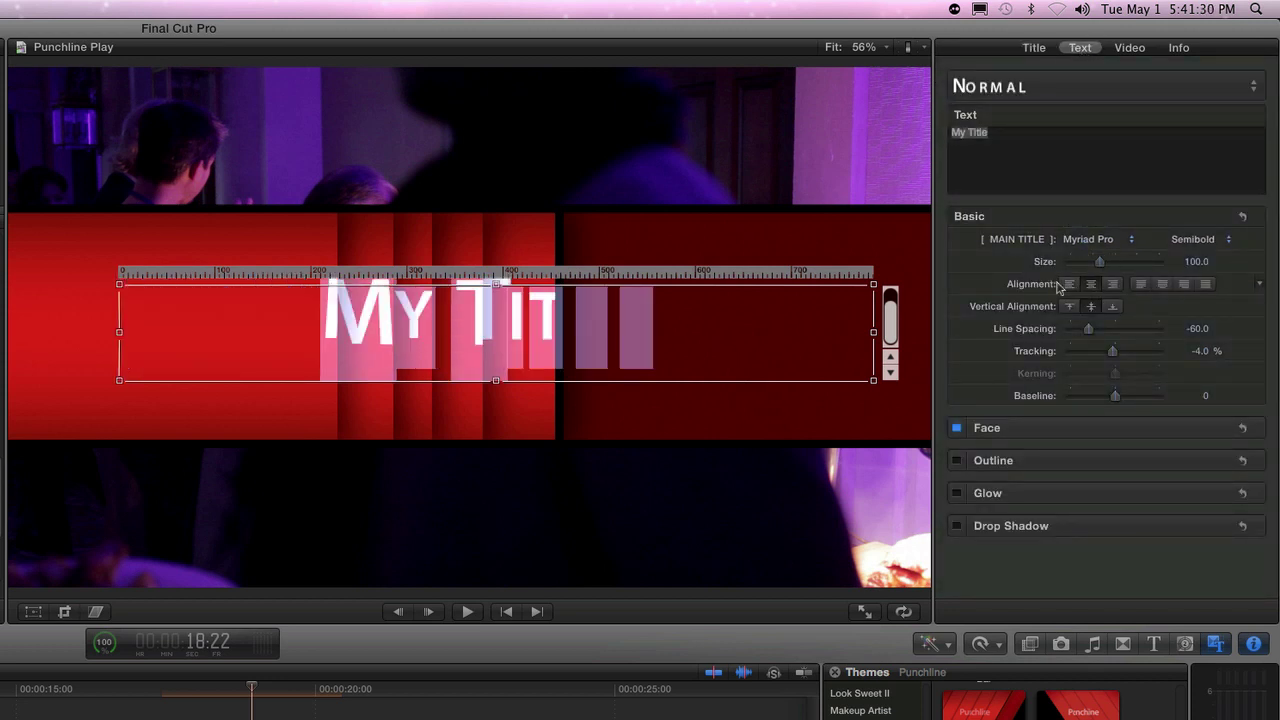
{"action": "left_click", "coordinate": [1067, 285]}
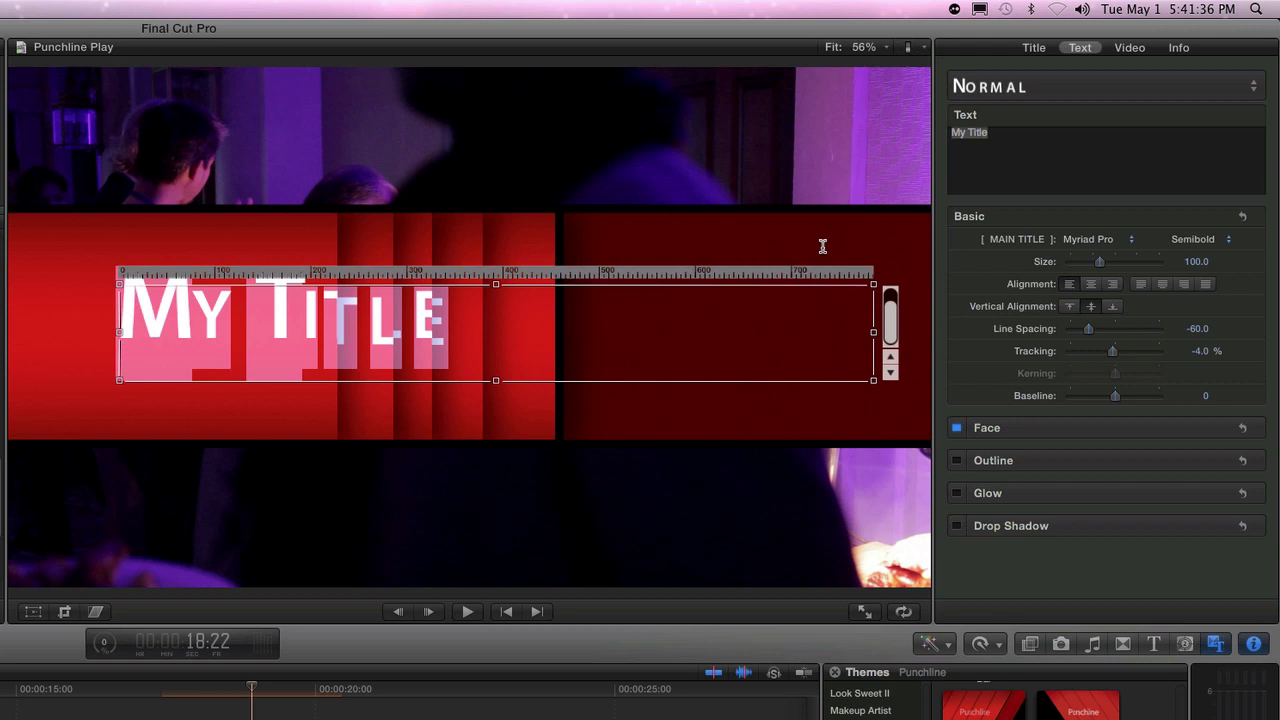
{"action": "triple_click", "coordinate": [998, 144]}
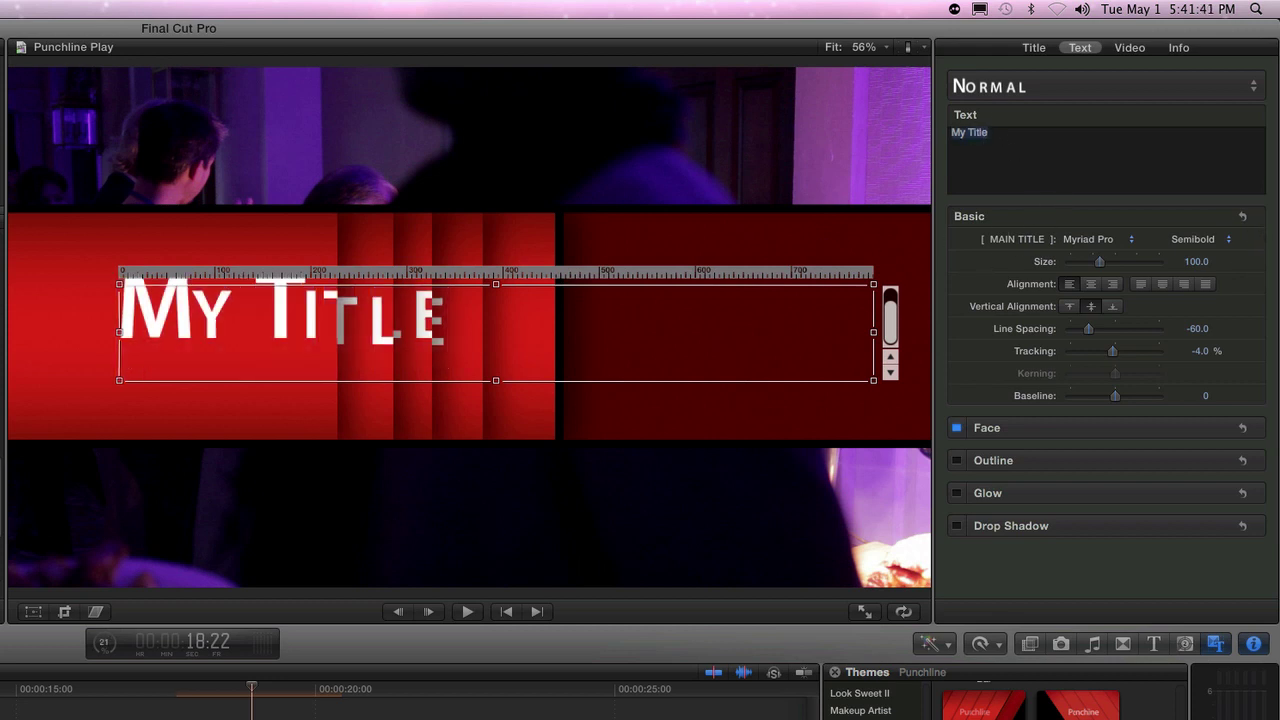
{"action": "type", "text": "Title"}
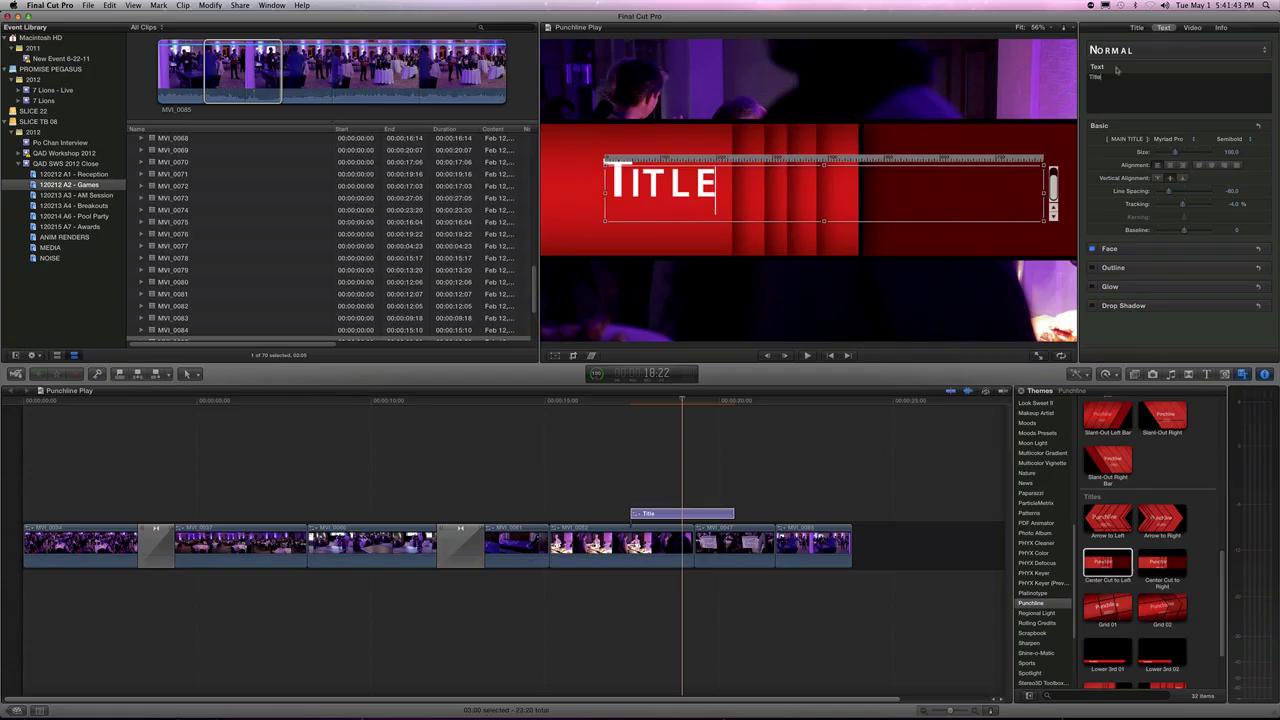
{"action": "key", "text": "Escape"}
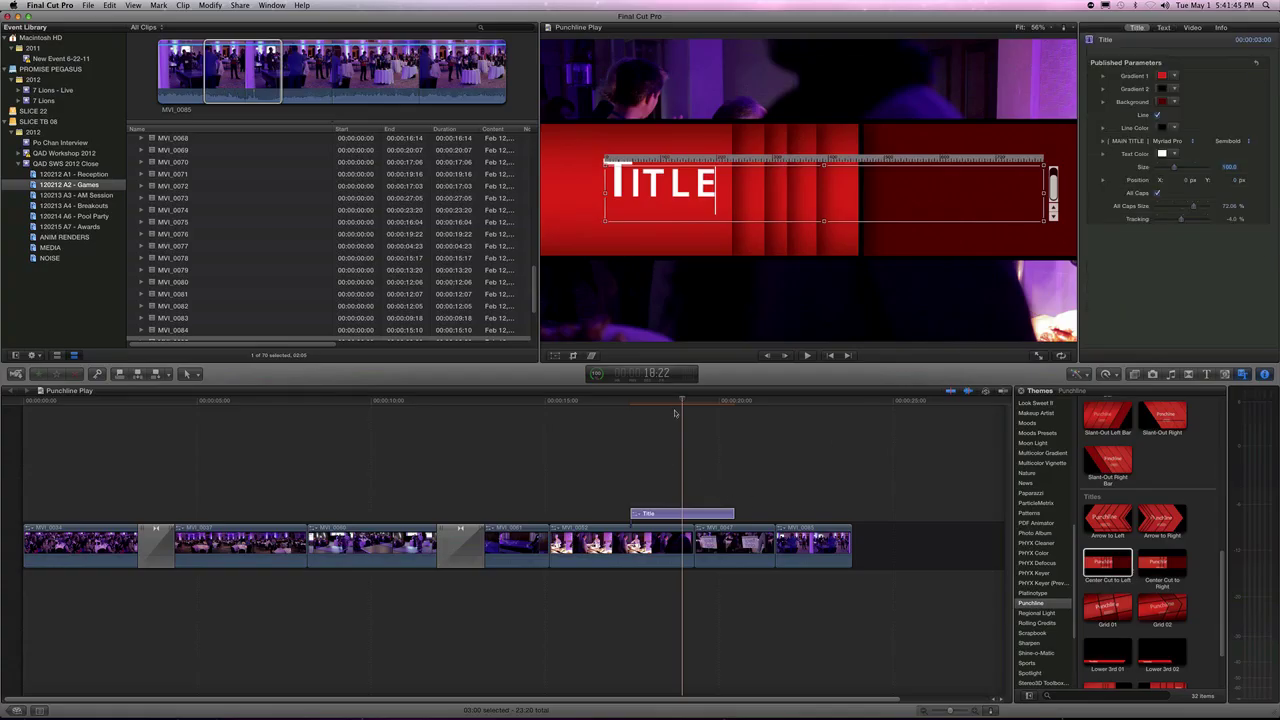
{"action": "left_click", "coordinate": [676, 420]}
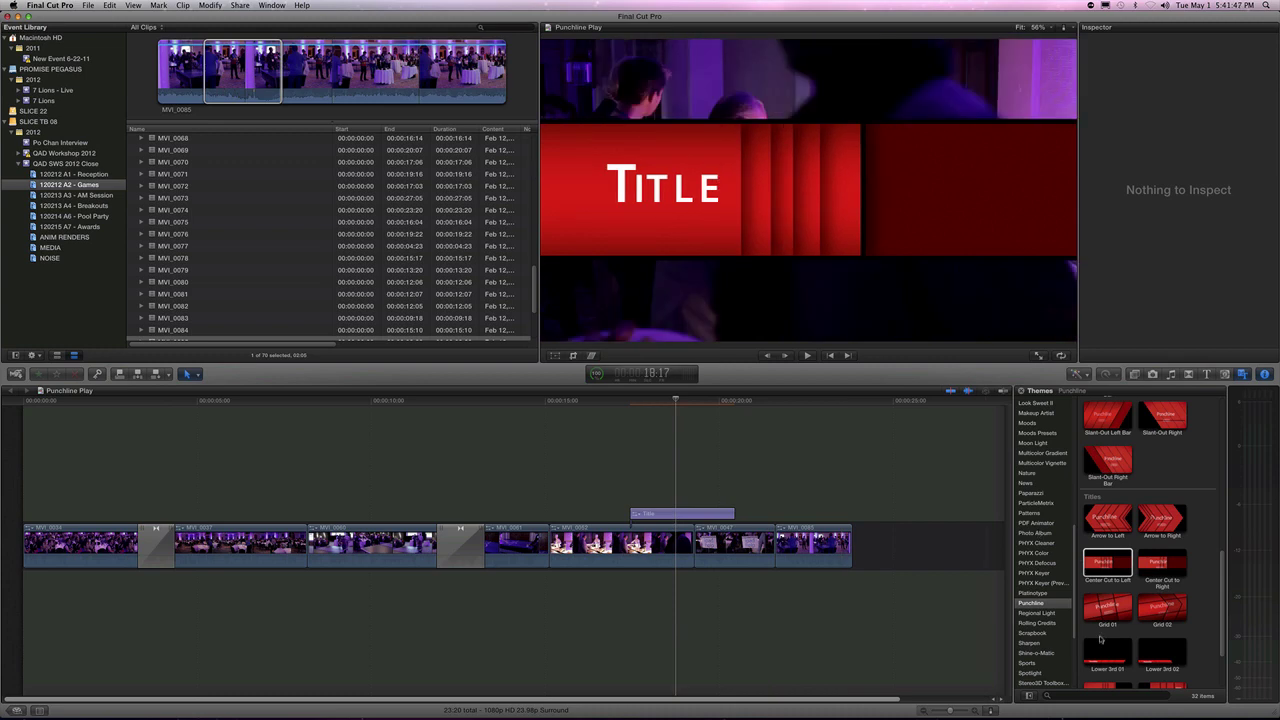
Add a Lower 3rd 01 title over the early clips with the text 'Game Night'
{"action": "left_click_drag", "start_coordinate": [1104, 650], "coordinate": [230, 505]}
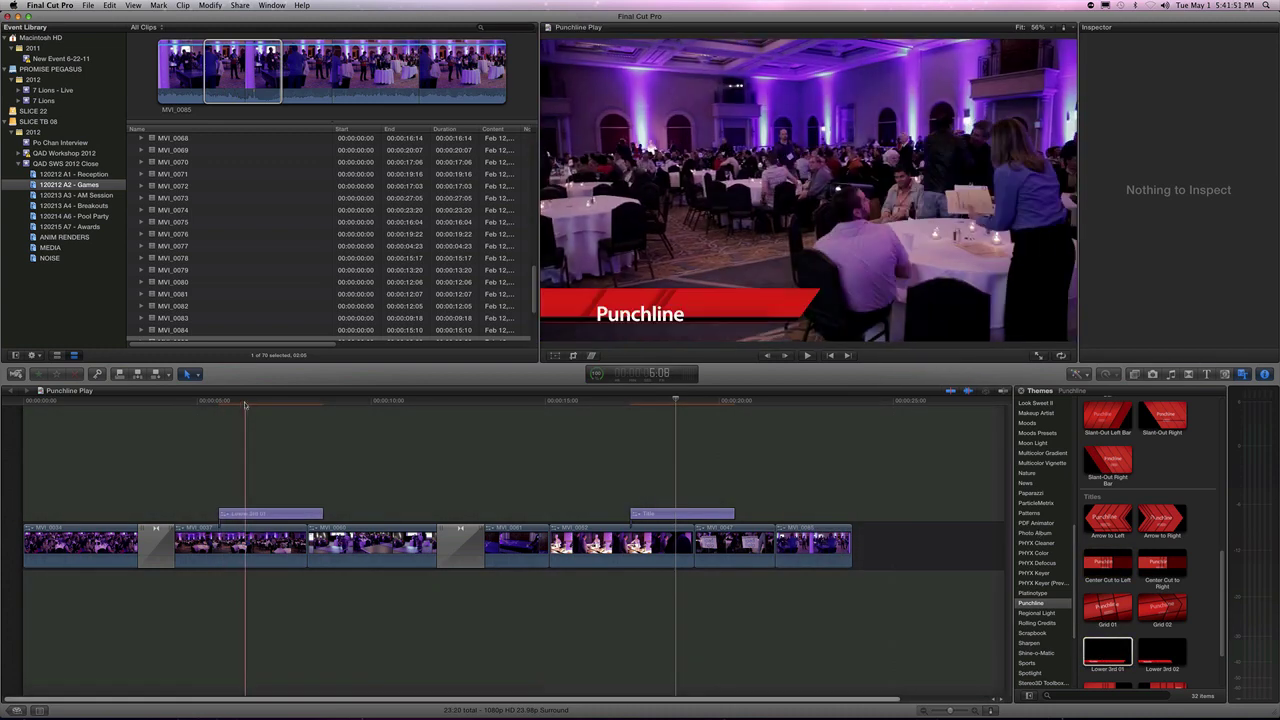
{"action": "left_click", "coordinate": [255, 514]}
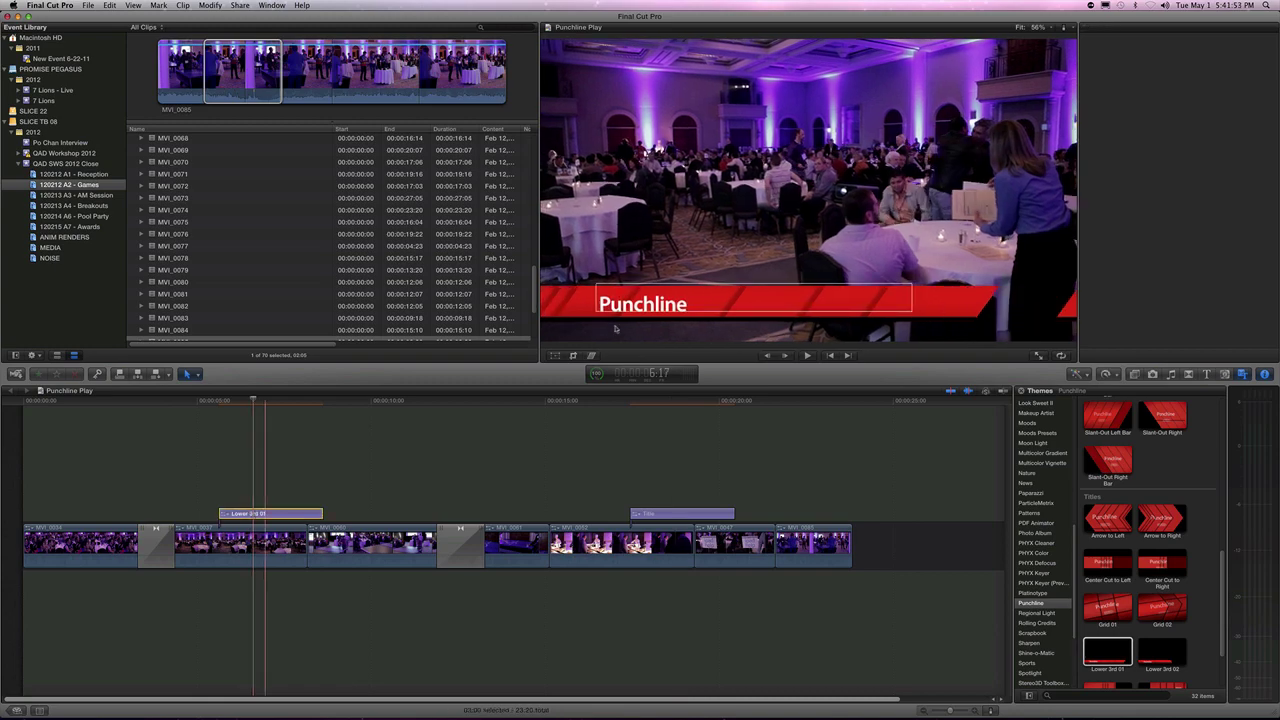
{"action": "key", "text": "super+4"}
{"action": "double_click", "coordinate": [643, 305]}
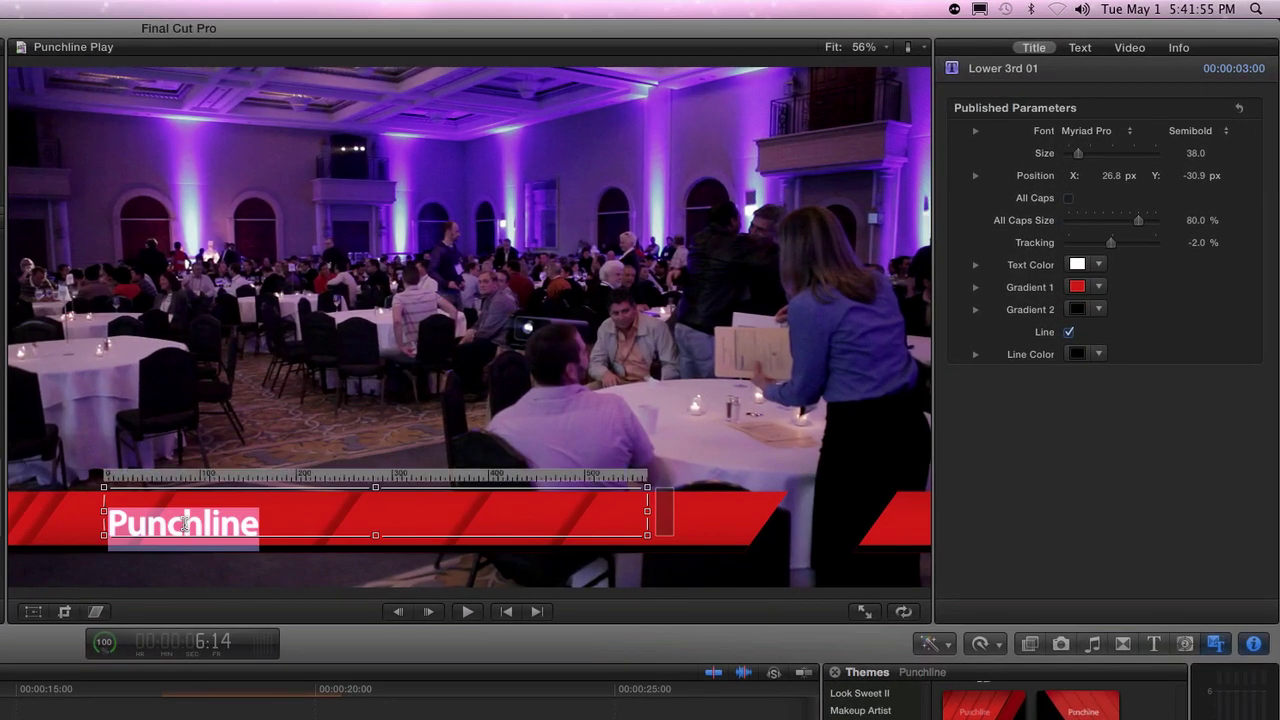
{"action": "type", "text": "Game Night"}
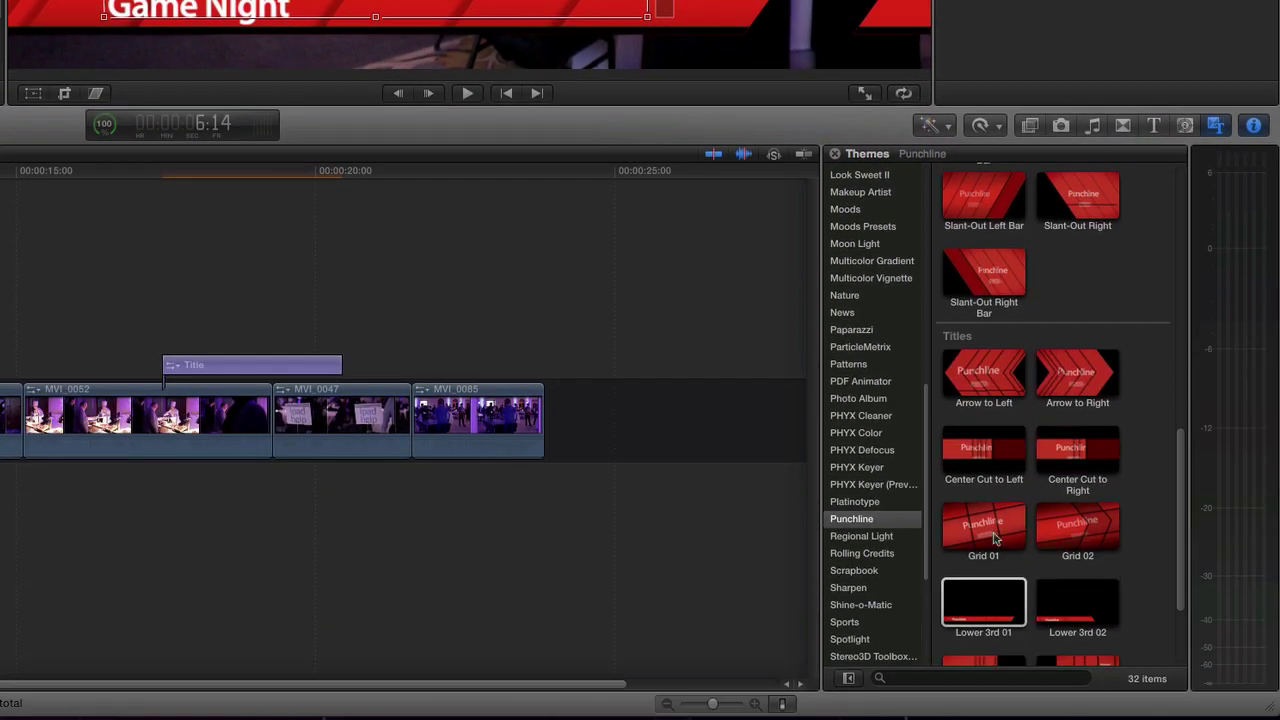
{"action": "left_click", "coordinate": [993, 540]}
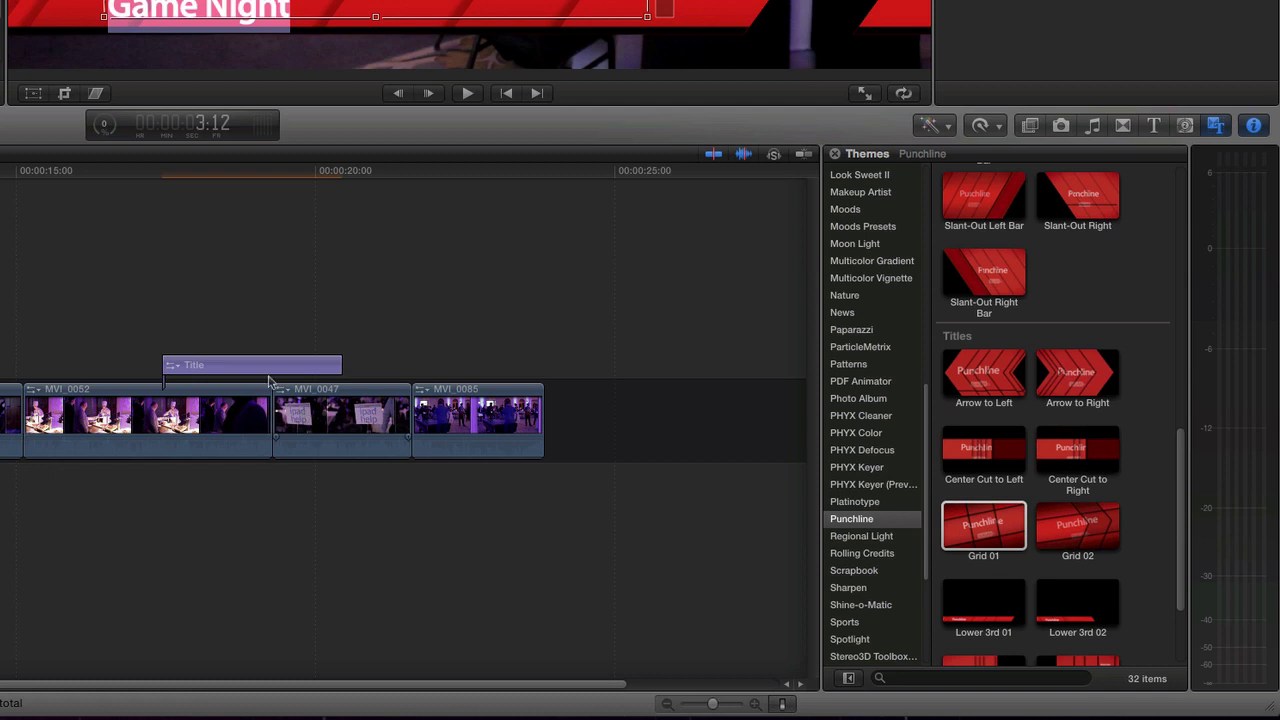
Shift the Title clip later, preview a Grid 01 title, and place it just before Title
{"action": "left_click_drag", "start_coordinate": [241, 365], "coordinate": [430, 382]}
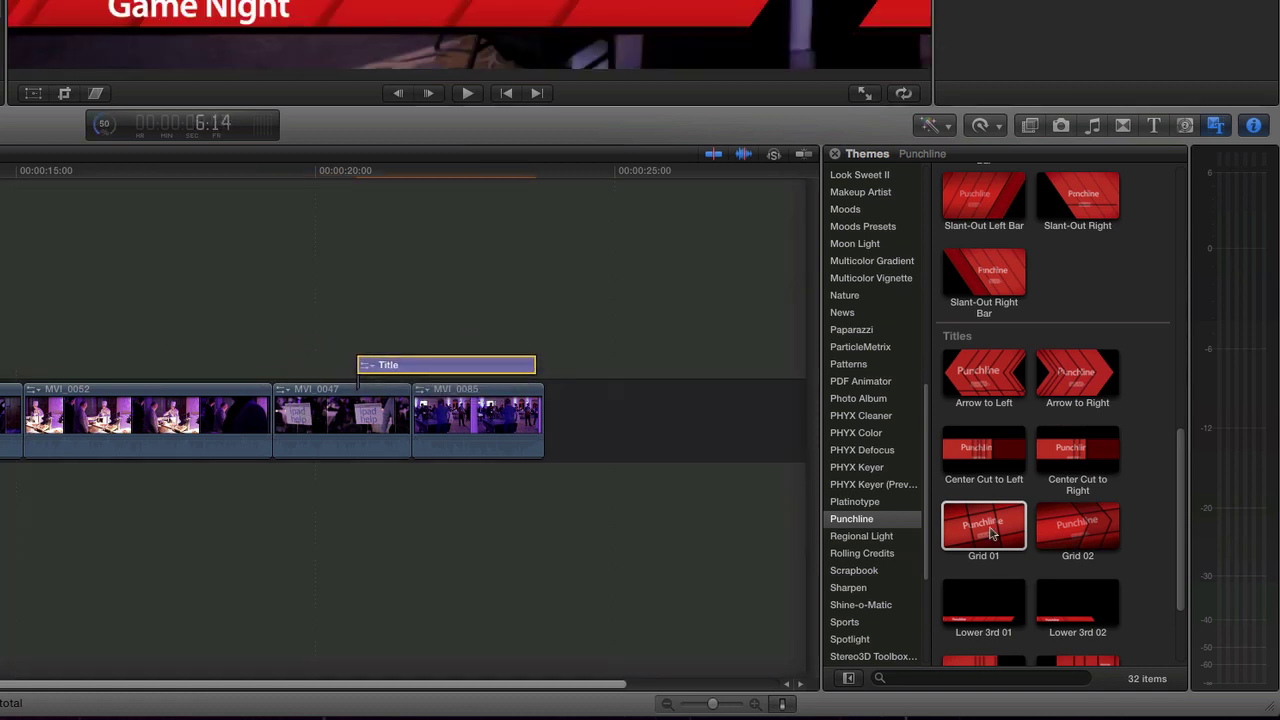
{"action": "left_click_drag", "start_coordinate": [992, 532], "coordinate": [212, 343]}
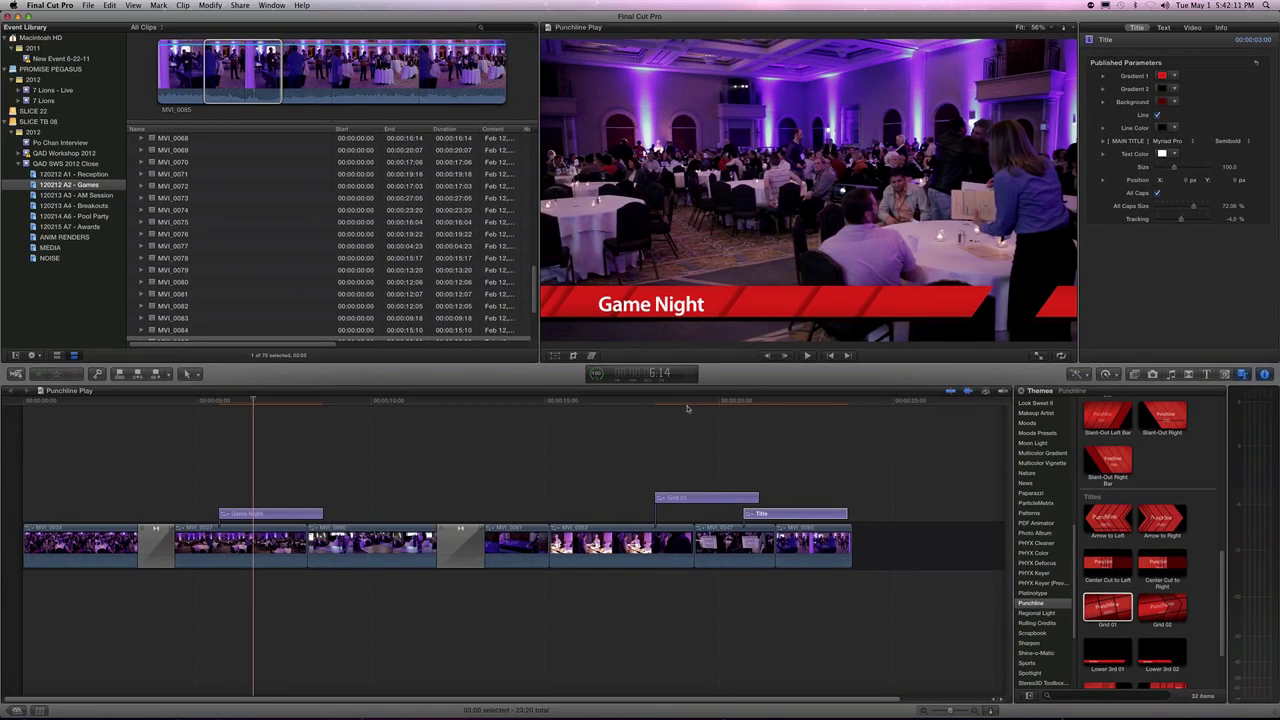
{"action": "left_click", "coordinate": [687, 405]}
{"action": "left_click_drag", "start_coordinate": [687, 405], "coordinate": [727, 405]}
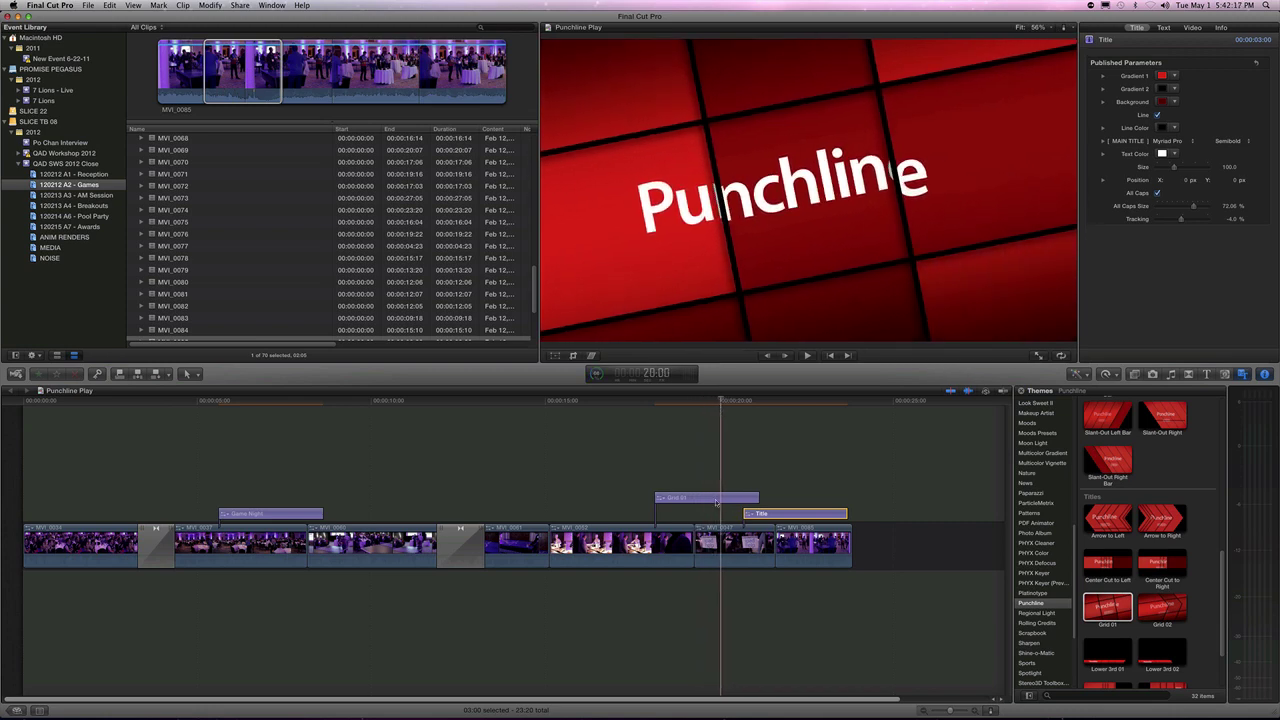
{"action": "left_click_drag", "start_coordinate": [716, 502], "coordinate": [693, 522]}
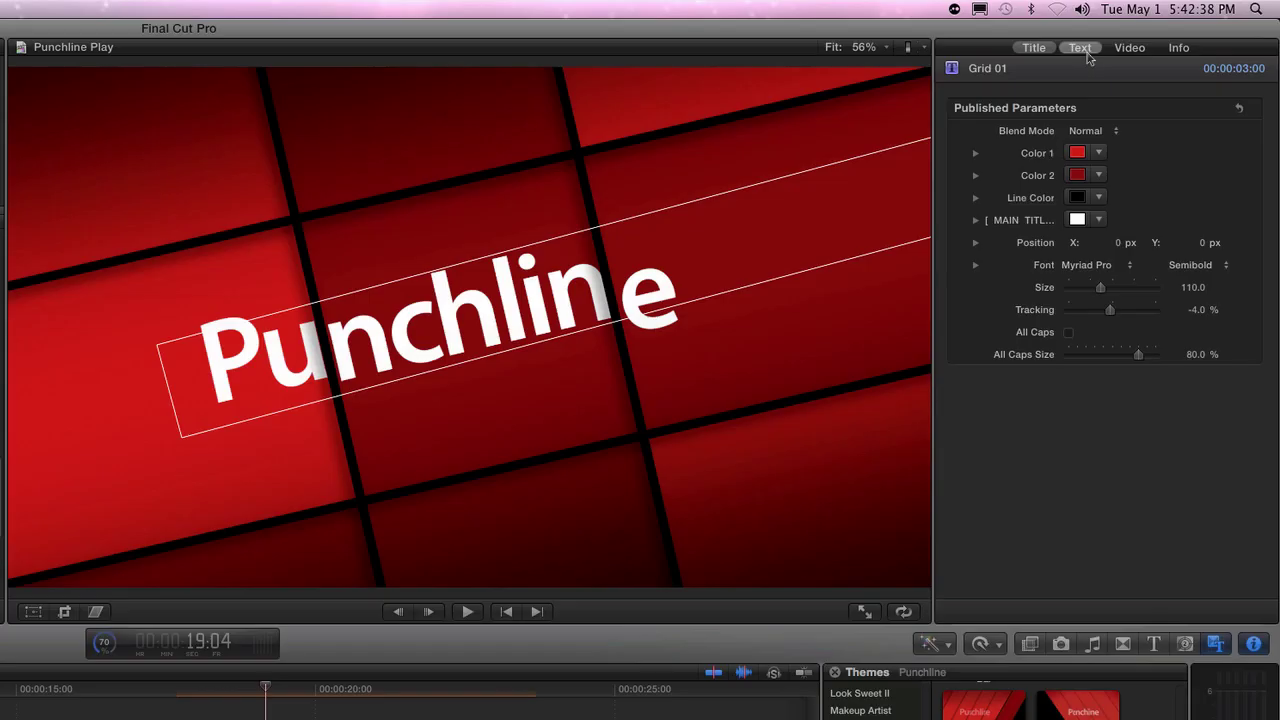
Change the Grid 01 title's text from Punchline to 'Game Night'
{"action": "left_click", "coordinate": [1165, 29]}
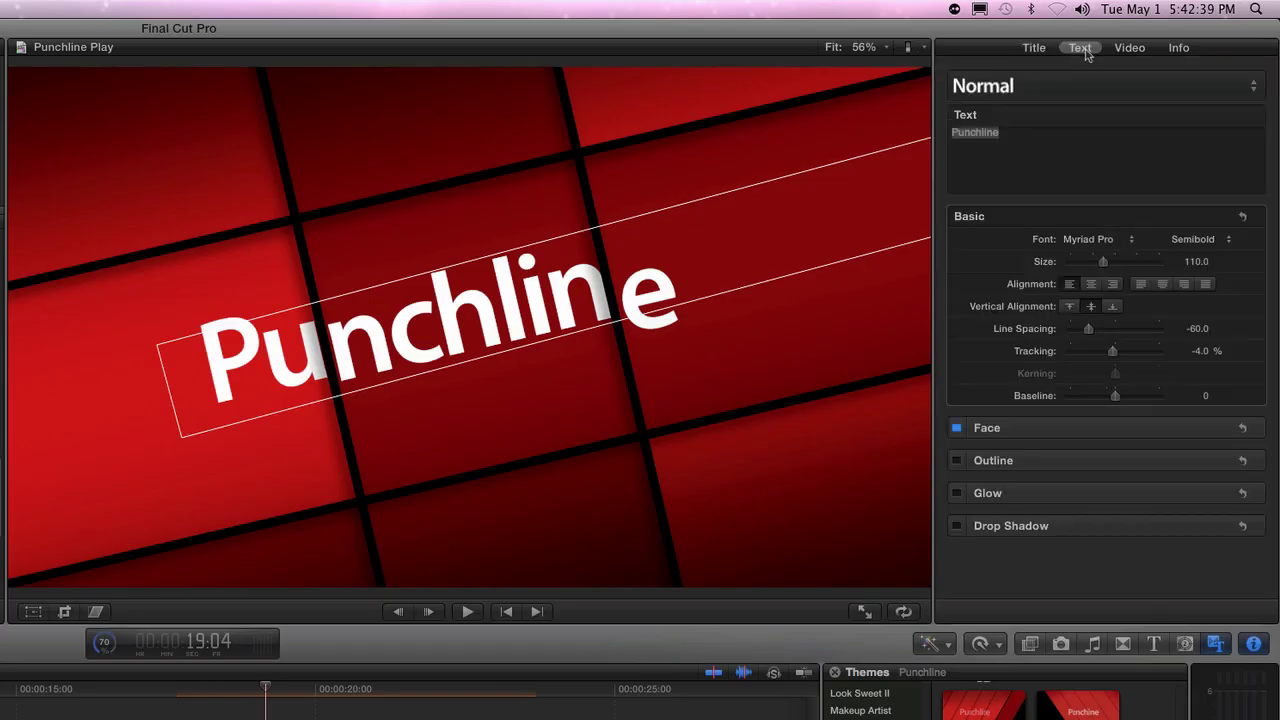
{"action": "left_click", "coordinate": [1043, 145]}
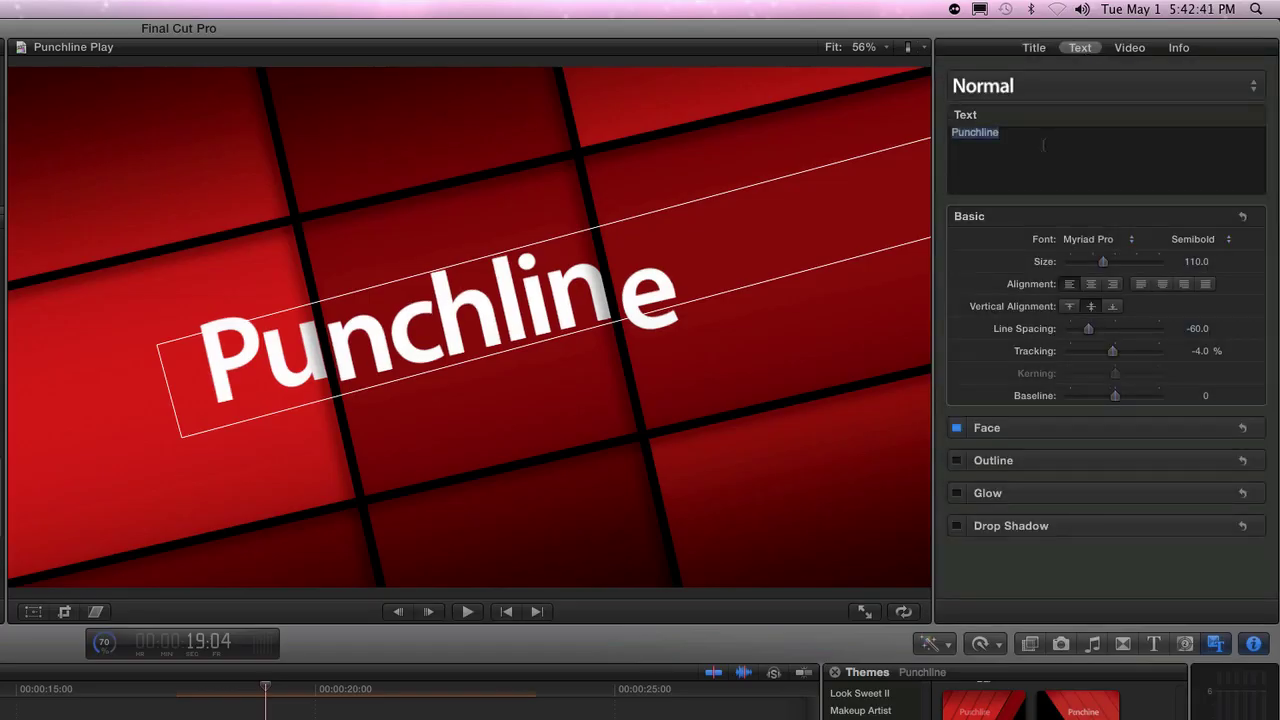
{"action": "type", "text": "Game Night"}
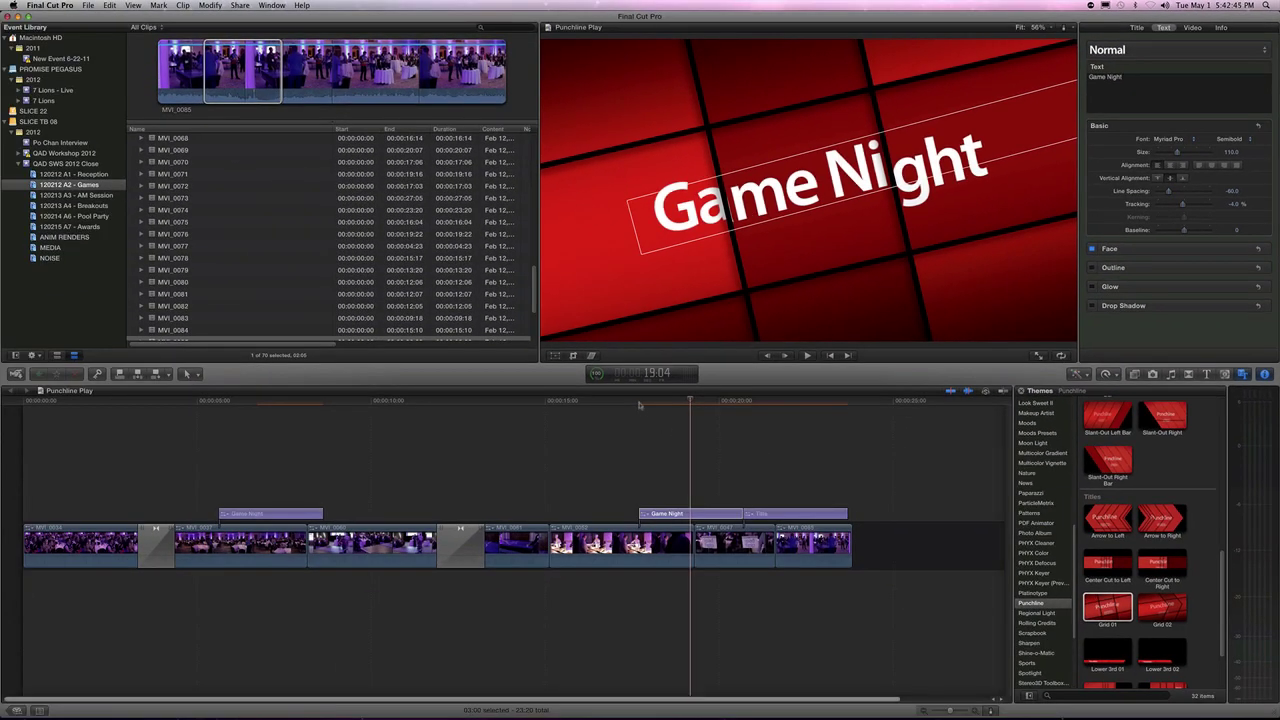
Play back from just before the grid title, then select the Game Night grid clip
{"action": "left_click", "coordinate": [640, 402]}
{"action": "left_click_drag", "start_coordinate": [640, 403], "coordinate": [632, 404]}
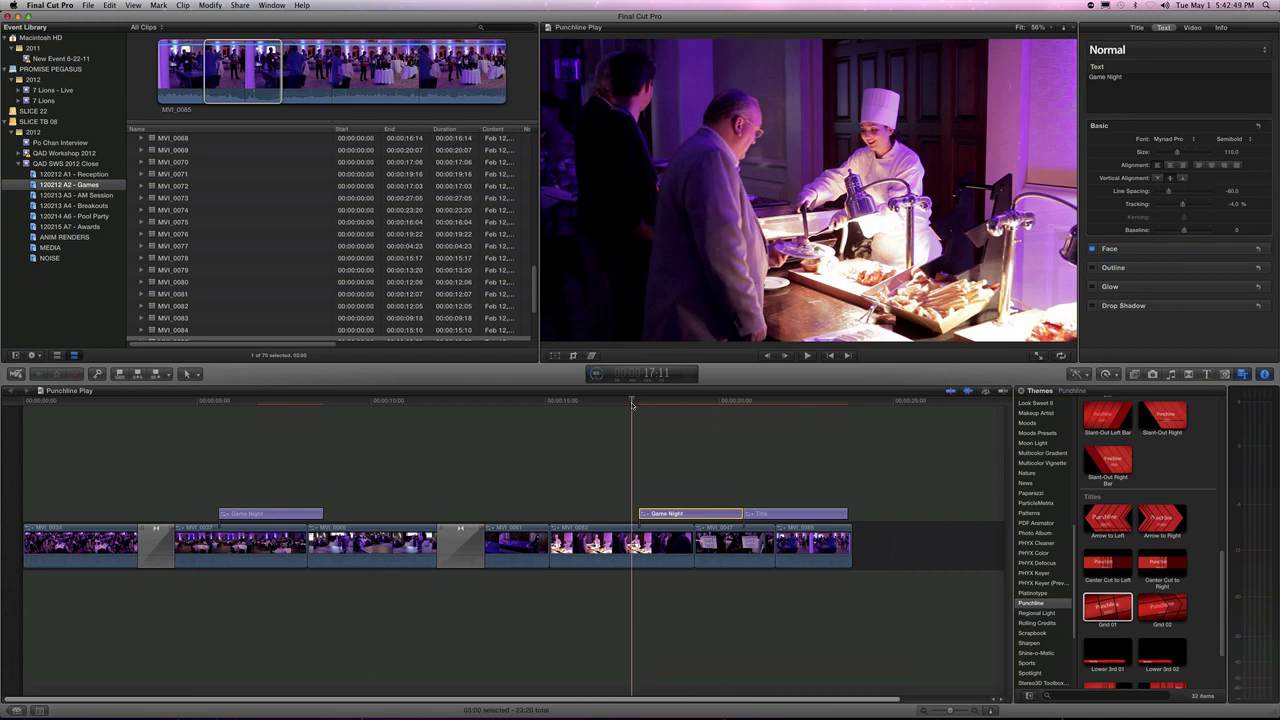
{"action": "key", "text": "space"}
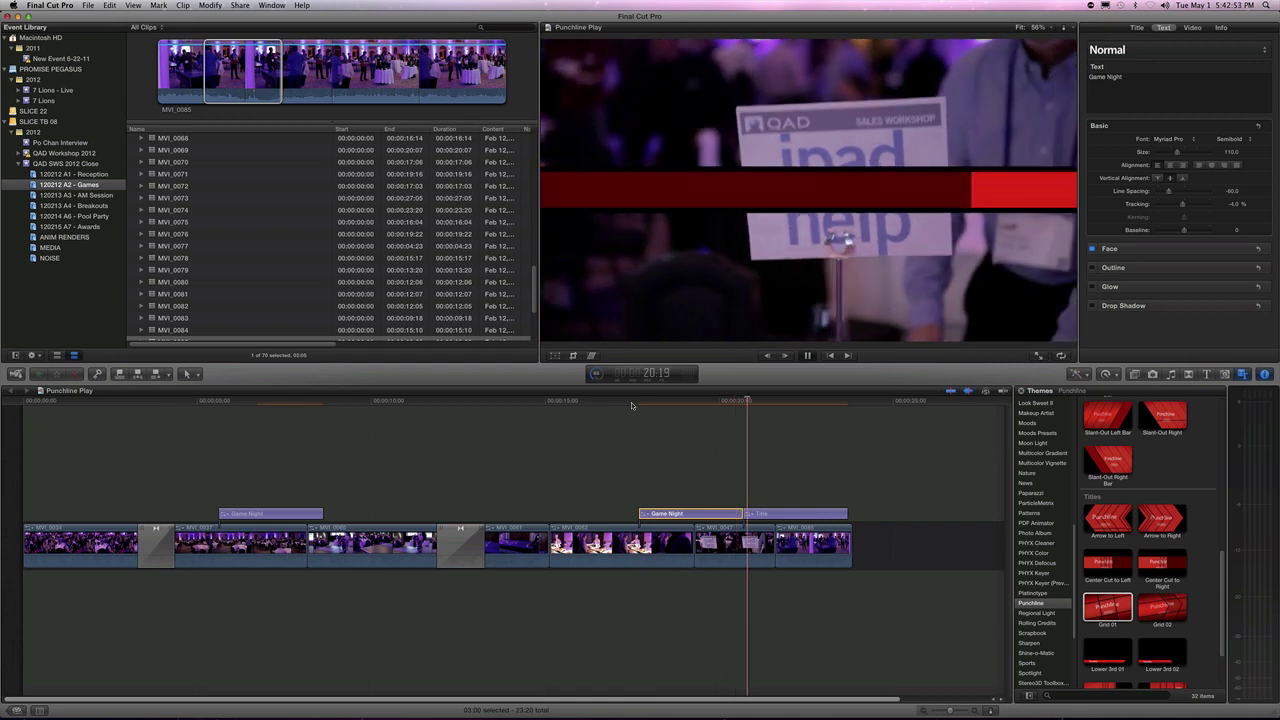
{"action": "key", "text": "space"}
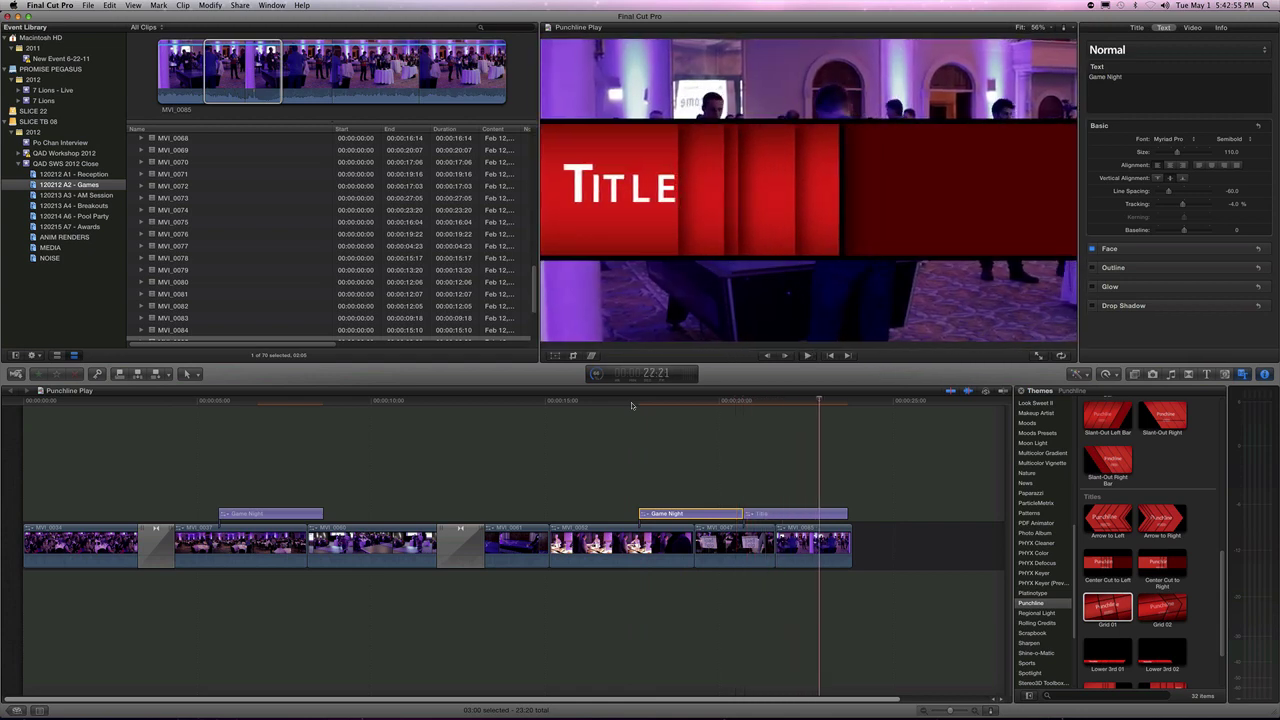
{"action": "left_click", "coordinate": [700, 514]}
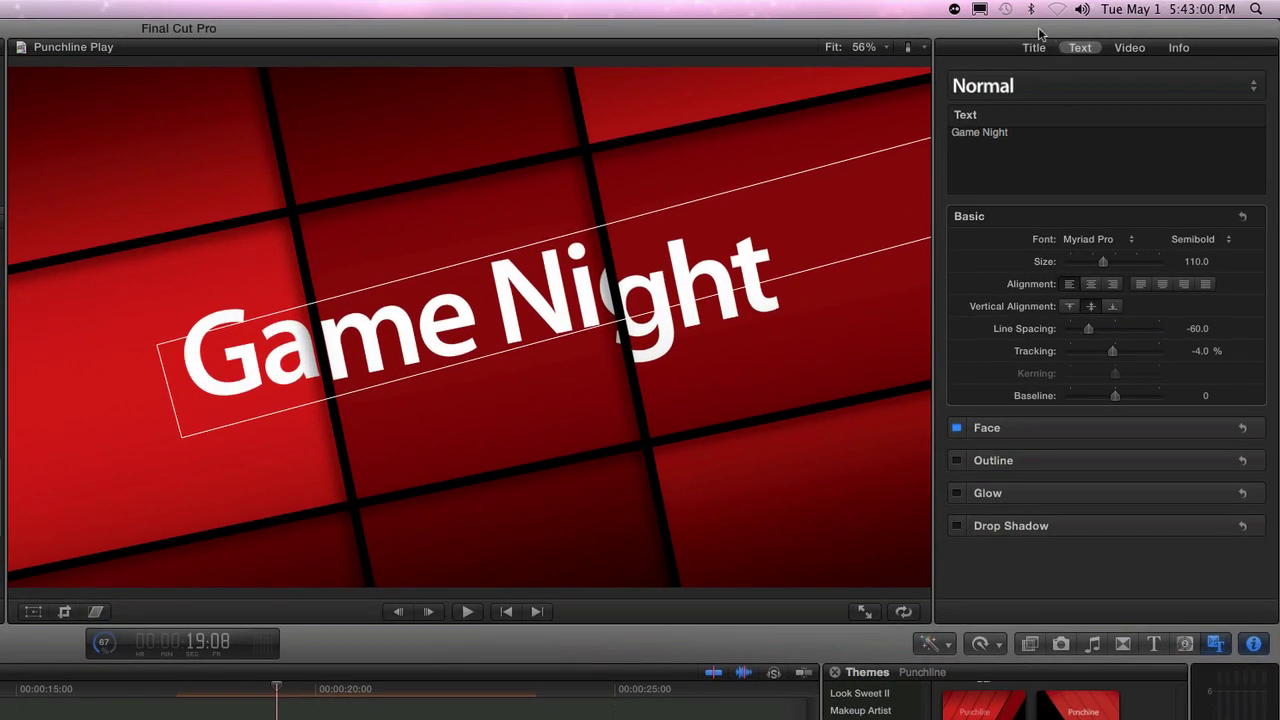
Set the grid title's Color 1 to gold, Color 2 to tan, and Line Color to grey
{"action": "left_click", "coordinate": [1137, 27]}
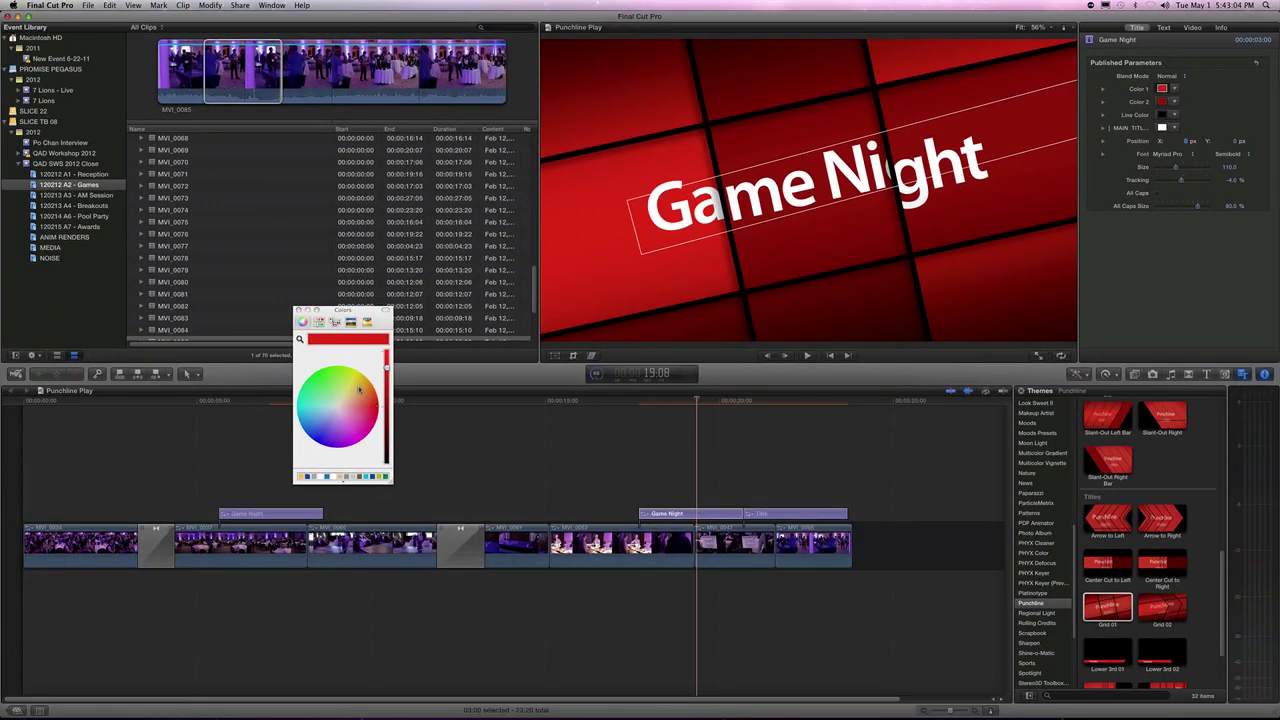
{"action": "left_click", "coordinate": [360, 390]}
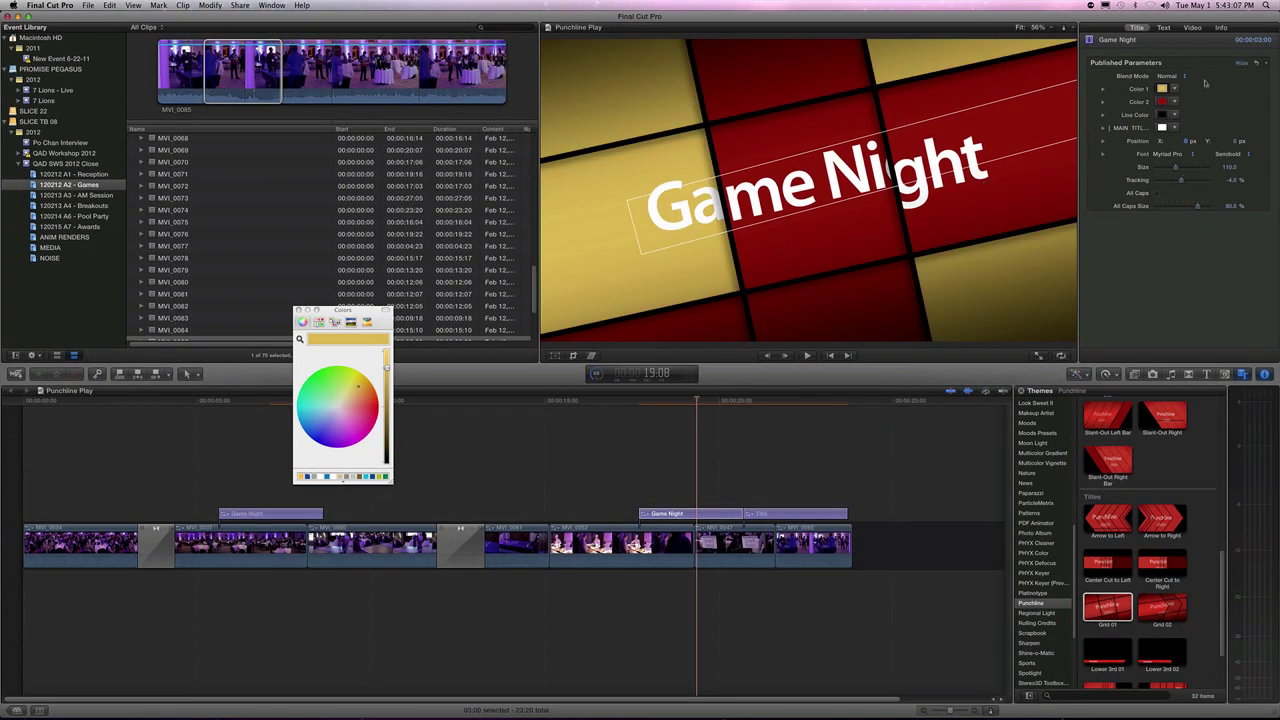
{"action": "left_click", "coordinate": [1164, 103]}
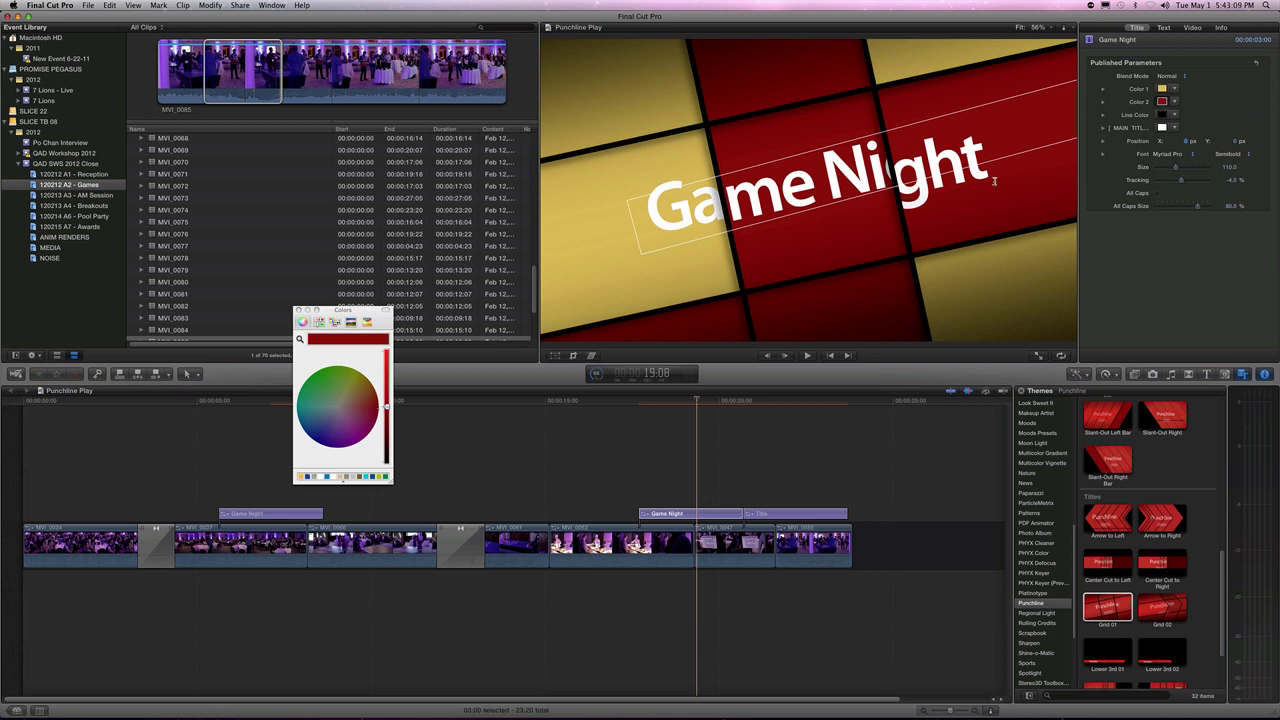
{"action": "left_click", "coordinate": [352, 390]}
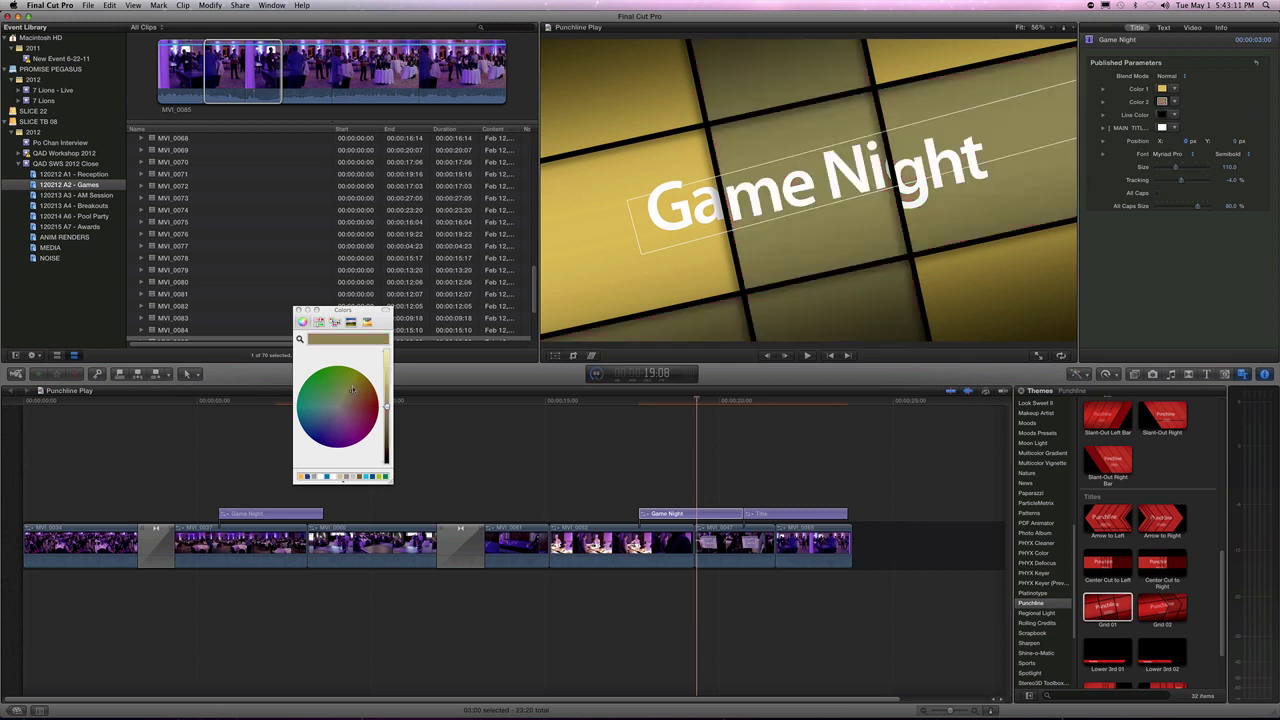
{"action": "left_click", "coordinate": [681, 401]}
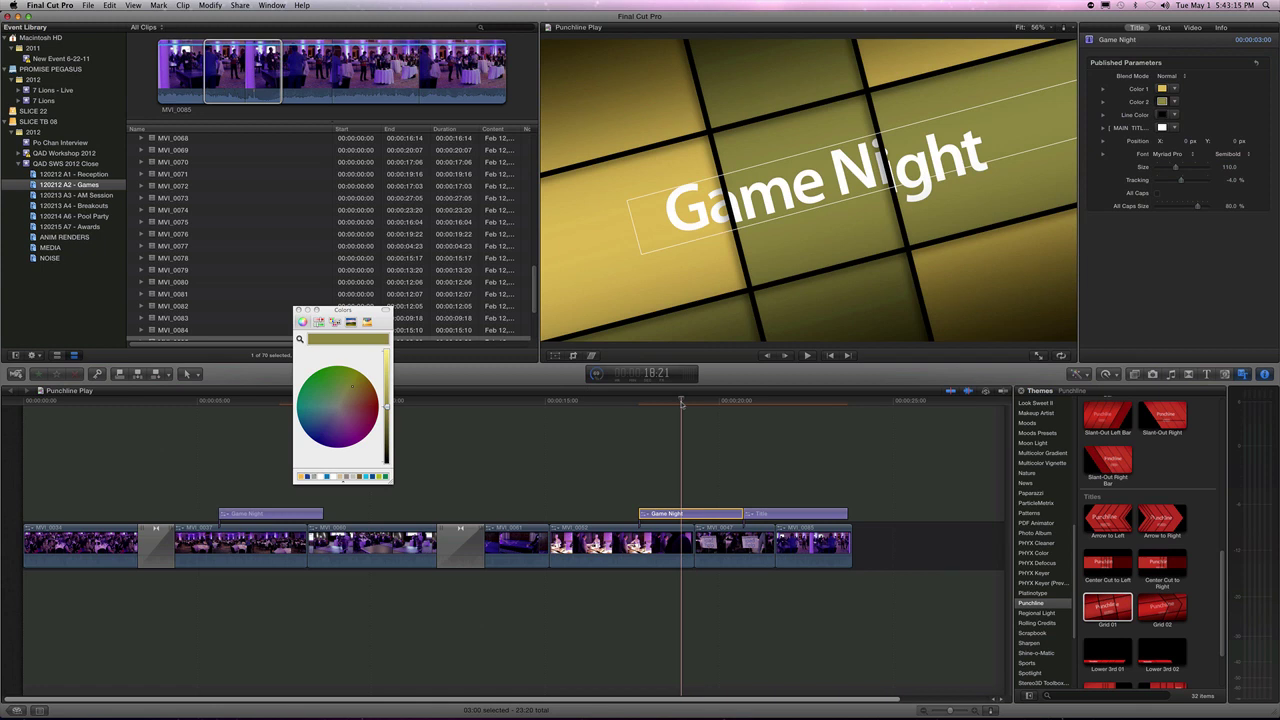
{"action": "left_click", "coordinate": [1161, 116]}
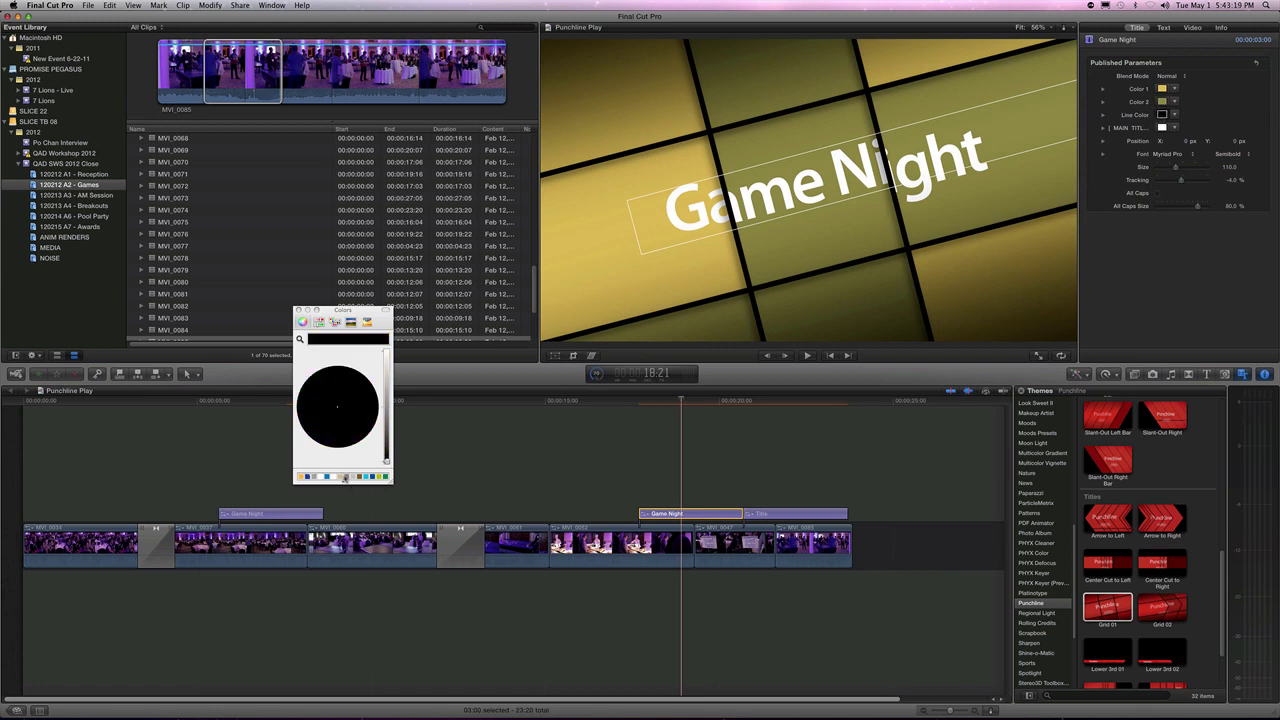
{"action": "left_click", "coordinate": [358, 478]}
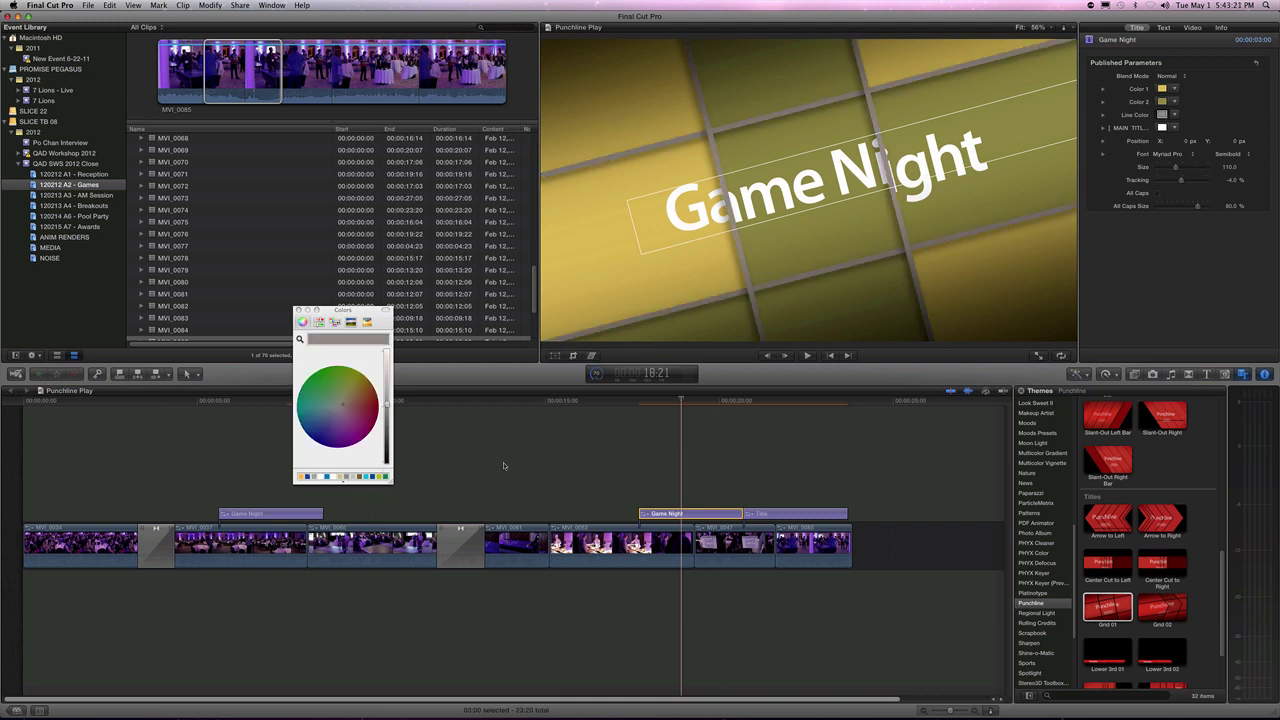